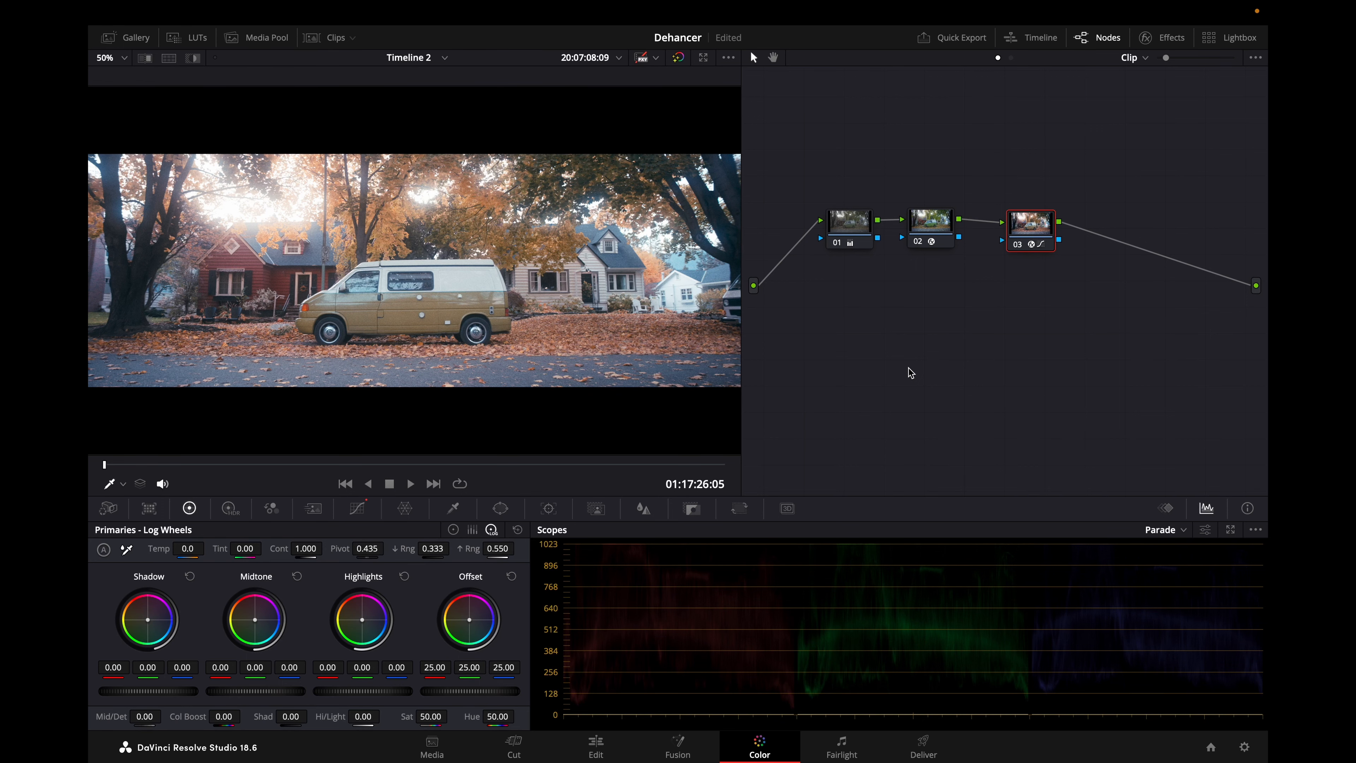
Show the clip thumbnails, compare the node graphs of clips 54 and 55, return to clip 55 and hide the thumbnails.
click(320, 41)
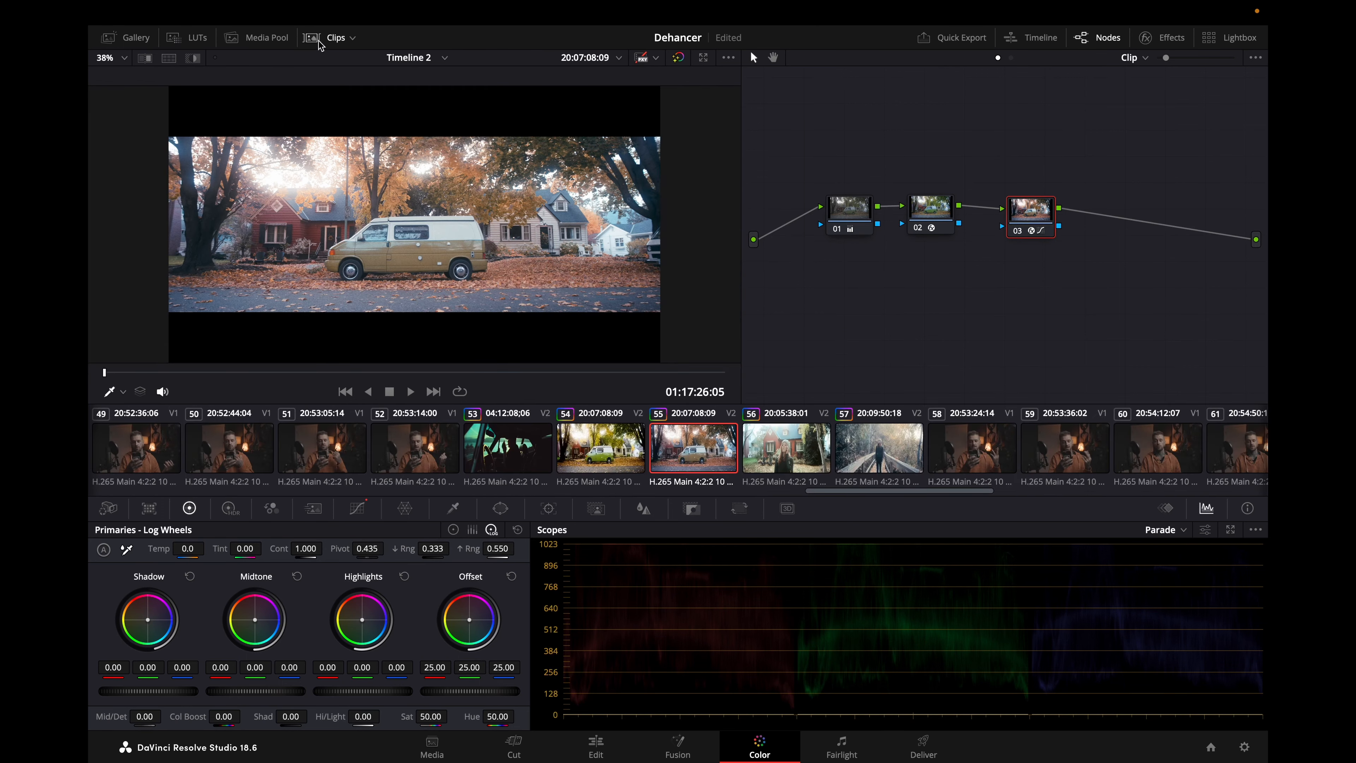
click(585, 458)
drag(771, 78, 1222, 347)
click(1120, 276)
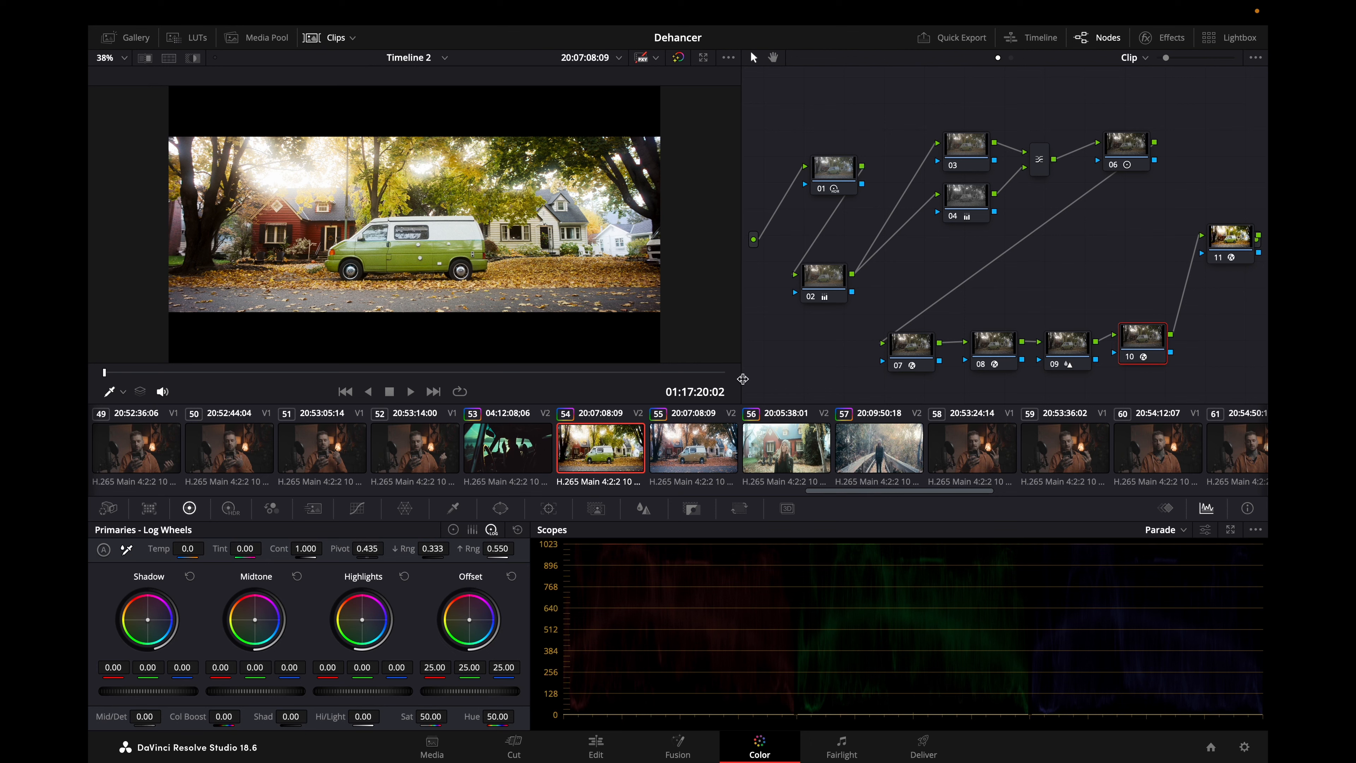
click(691, 454)
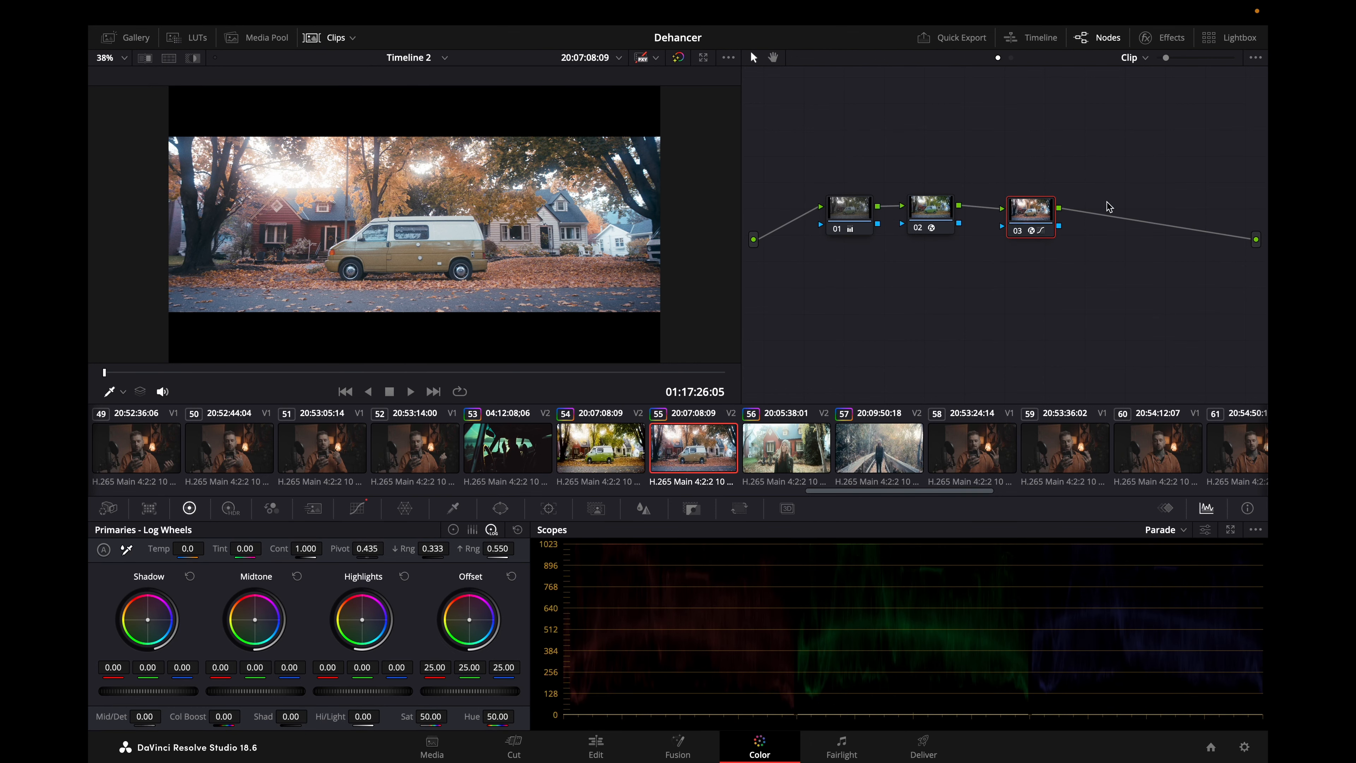
click(324, 42)
Select all three nodes of the clip and disable them to view the ungraded footage.
drag(1090, 171, 808, 322)
click(890, 321)
click(859, 227)
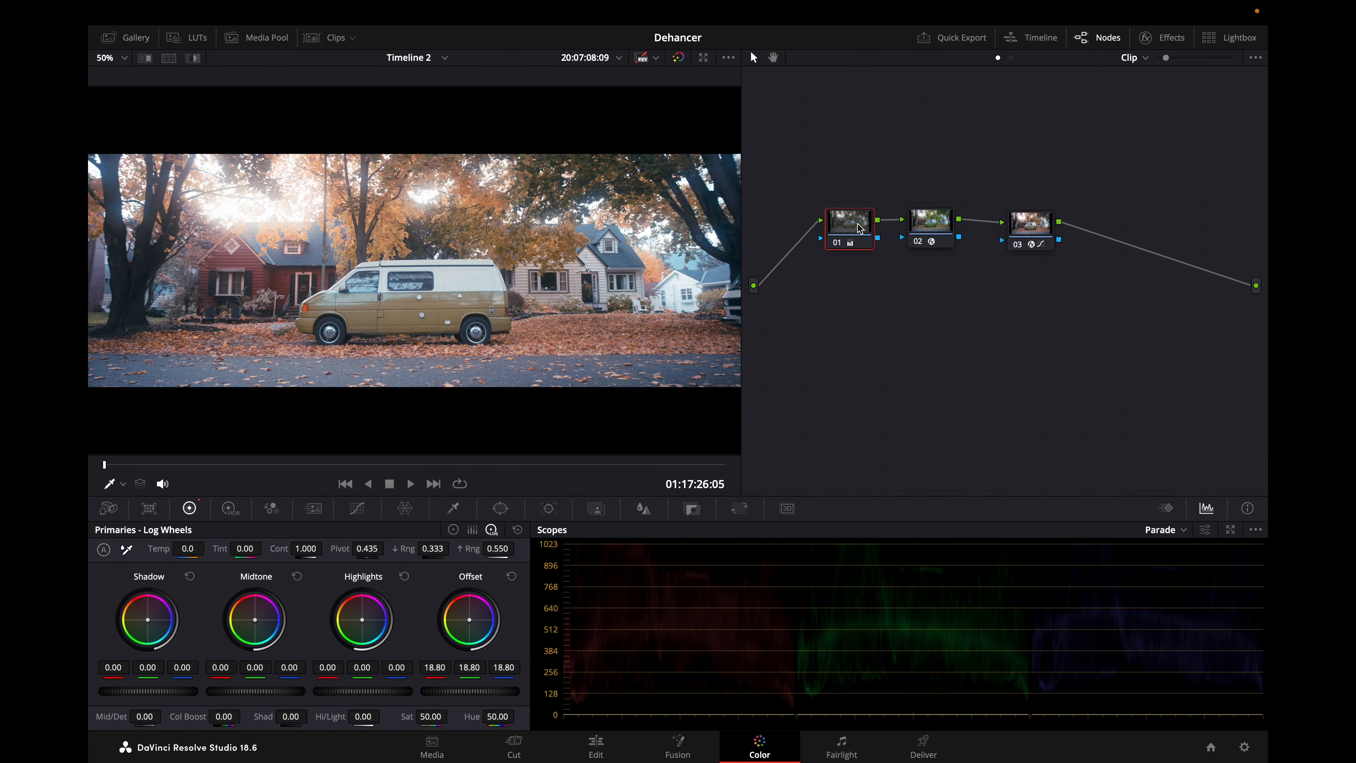
drag(911, 186, 1137, 354)
key(super+d)
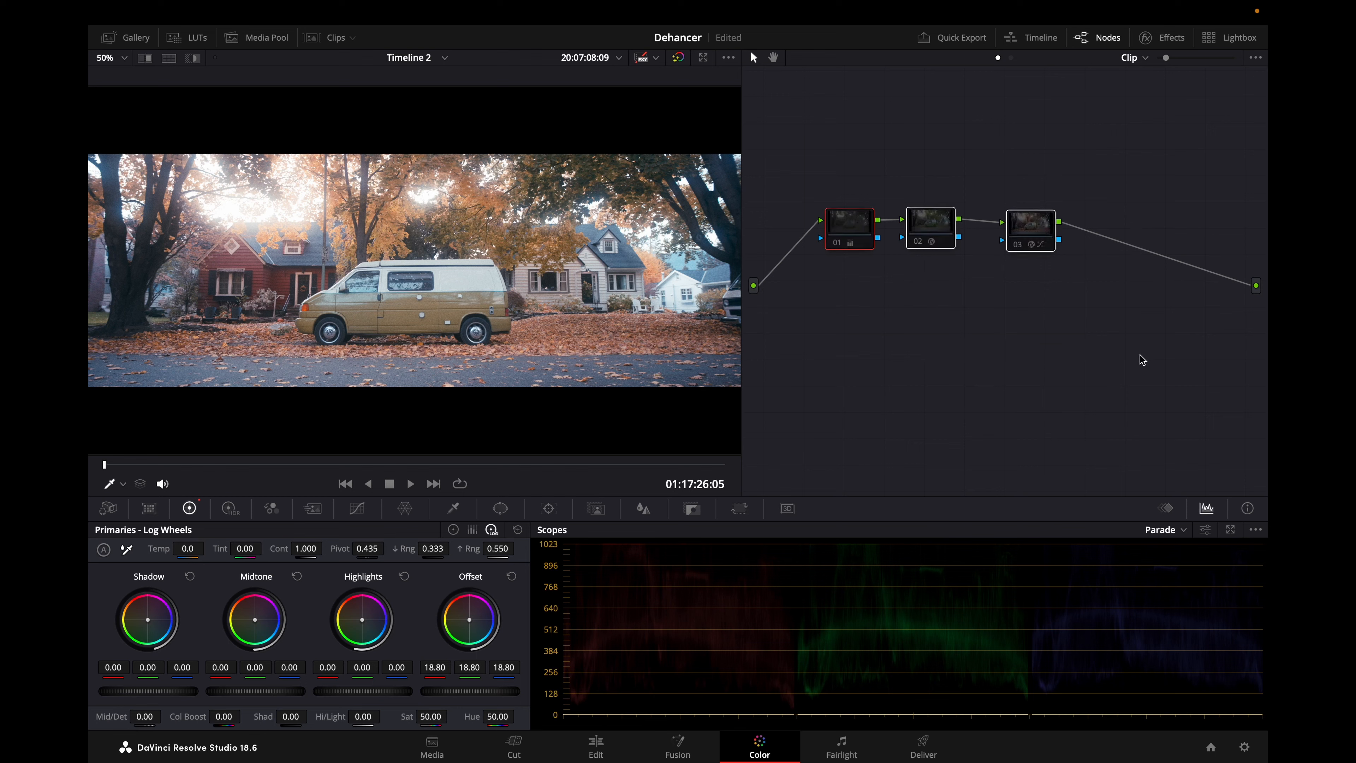
Enable node 01 alone and toggle it off and on to compare its exposure change, leaving it enabled.
click(842, 212)
key(super+d)
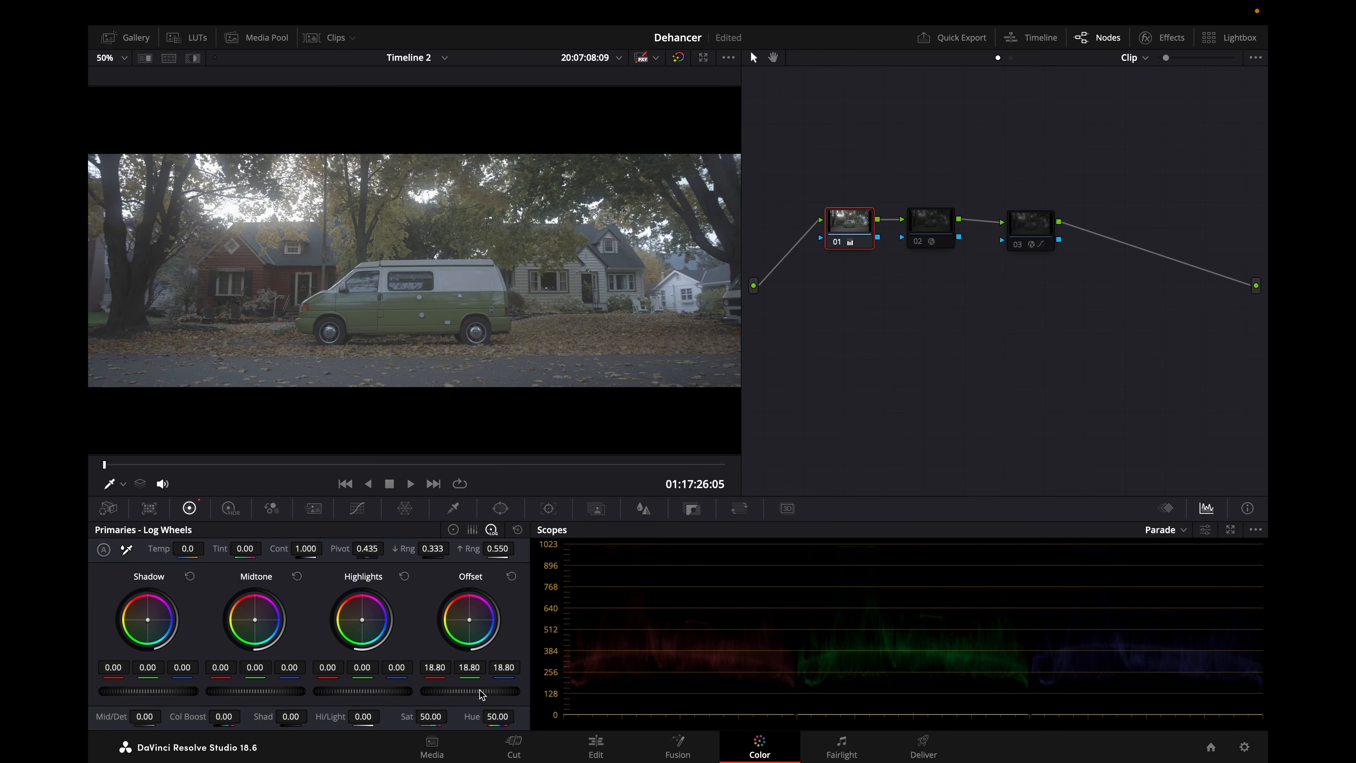
key(super+d)
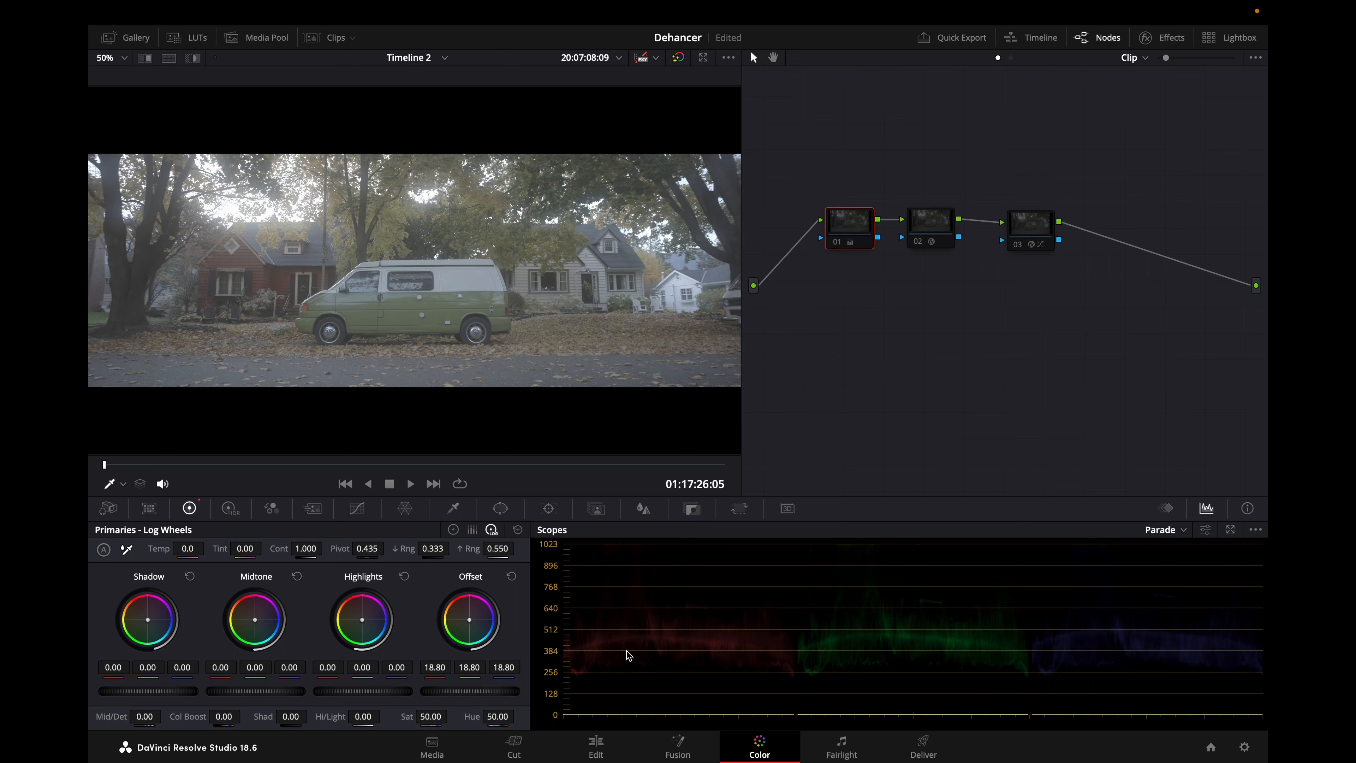
key(super+d)
key(super+d)
key(super+d)
key(super+d)
key(super+d)
key(super+d)
key(super+d)
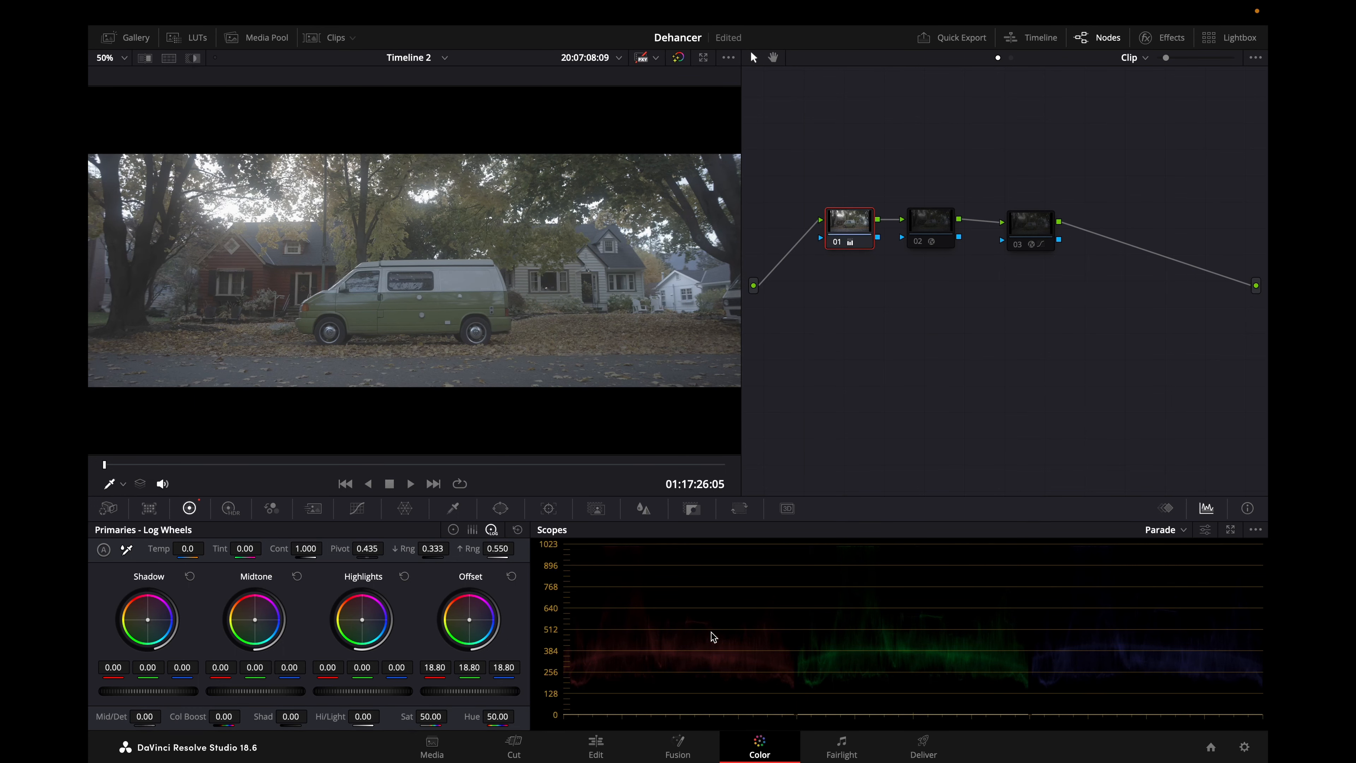
Enable node 02, show its Color Space Transform settings, and toggle the node to compare the image.
click(936, 226)
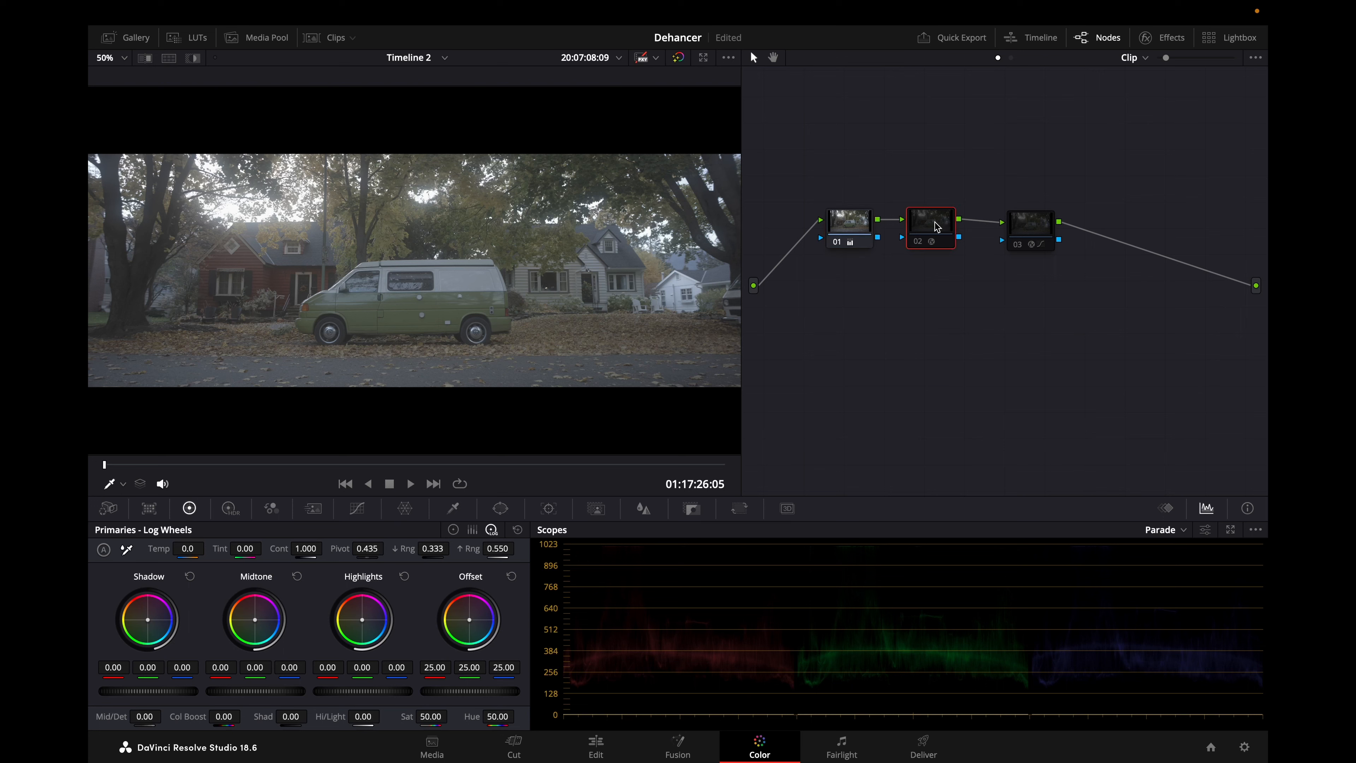
key(super+d)
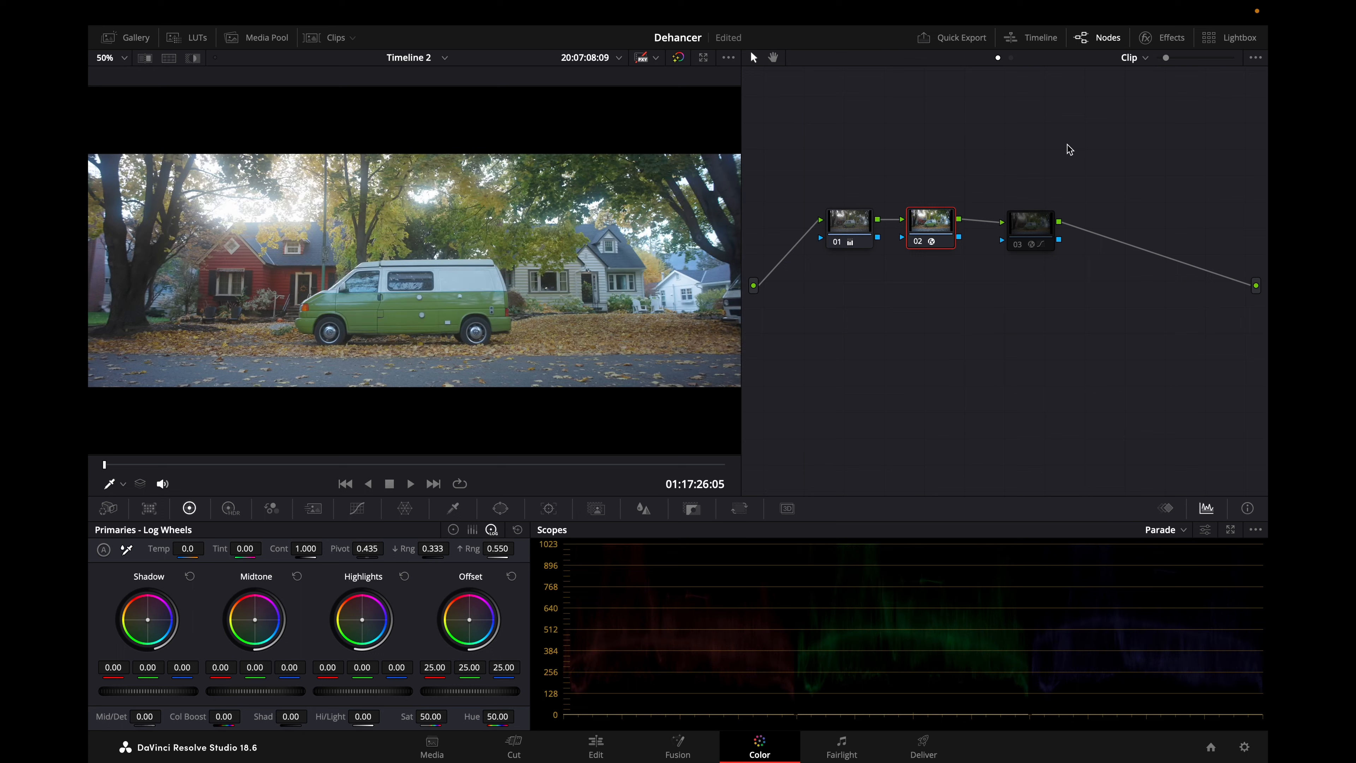
click(1164, 38)
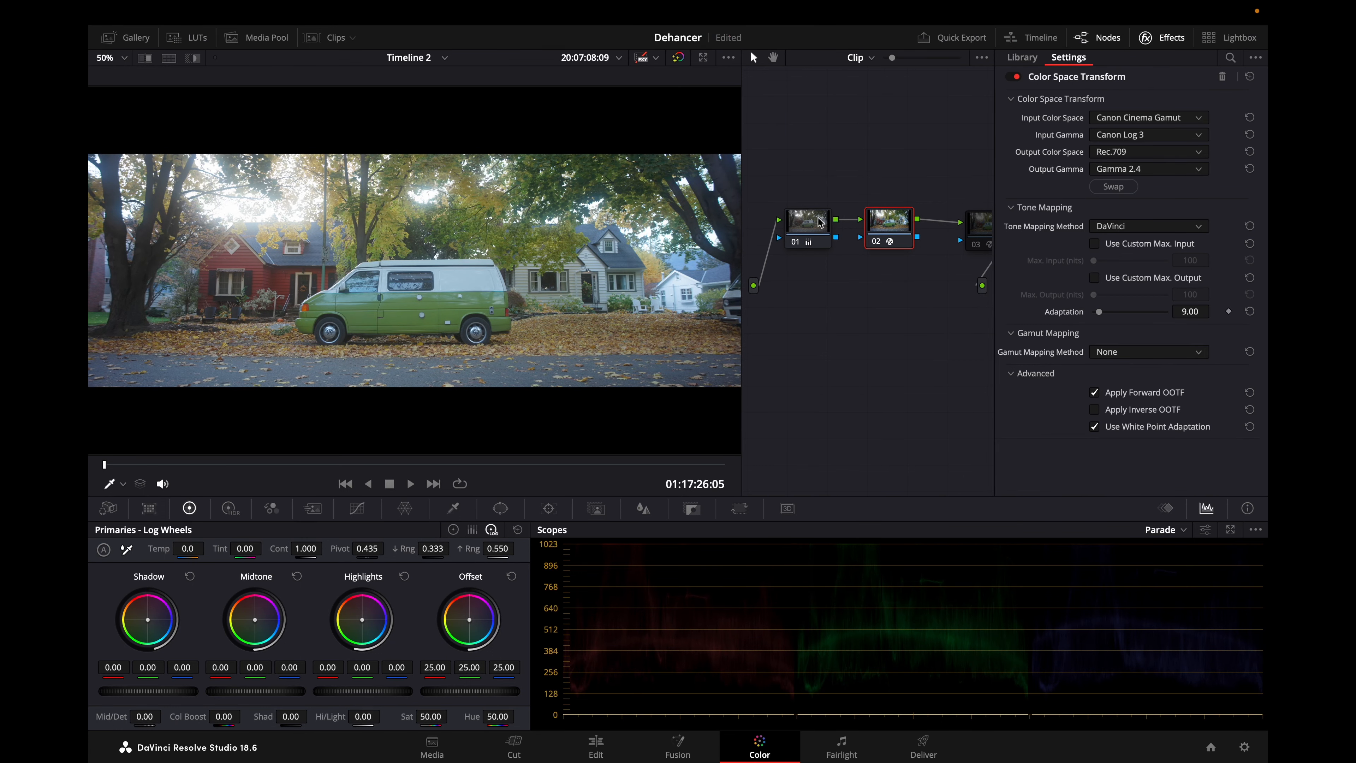
key(super+d)
Enable node 03 and examine the Source options in its Dehancer Pro input settings without changing the source.
key(super+d)
click(979, 230)
key(super+d)
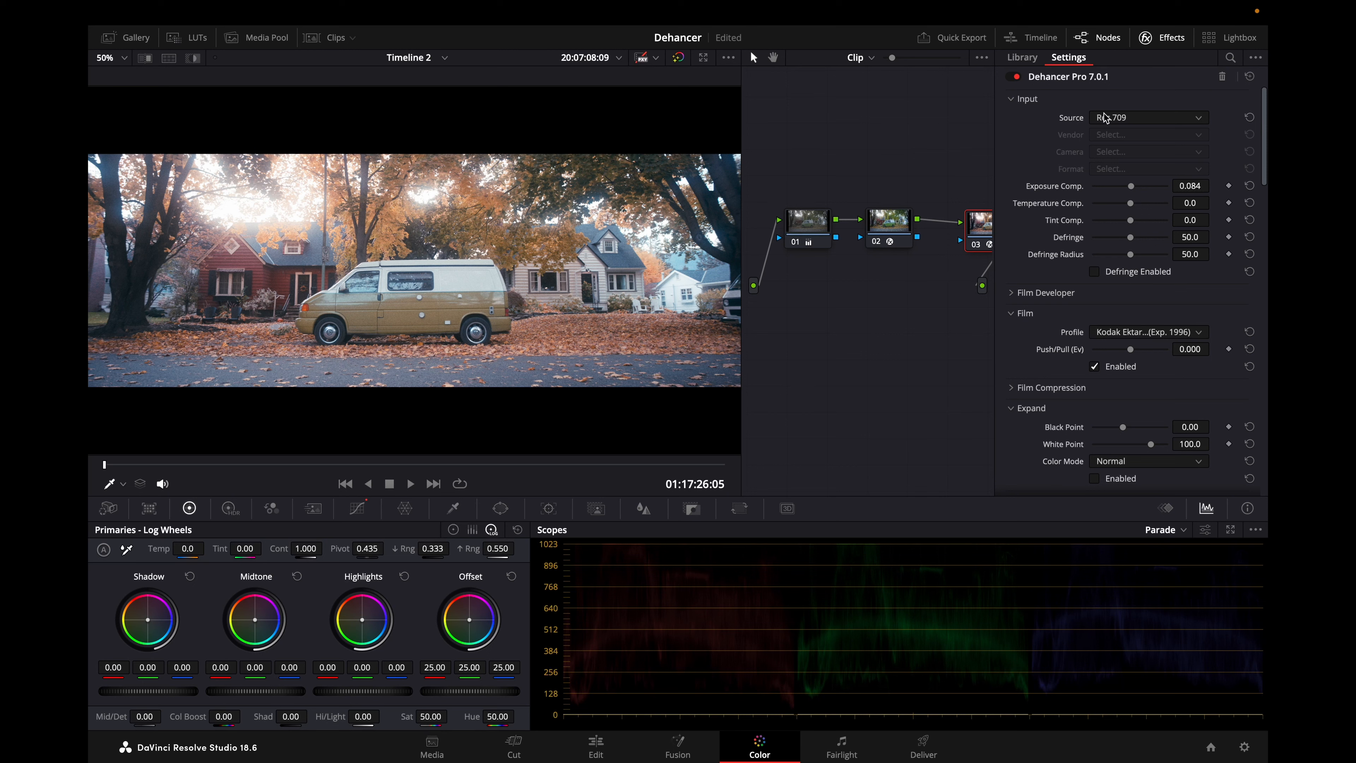
click(1121, 119)
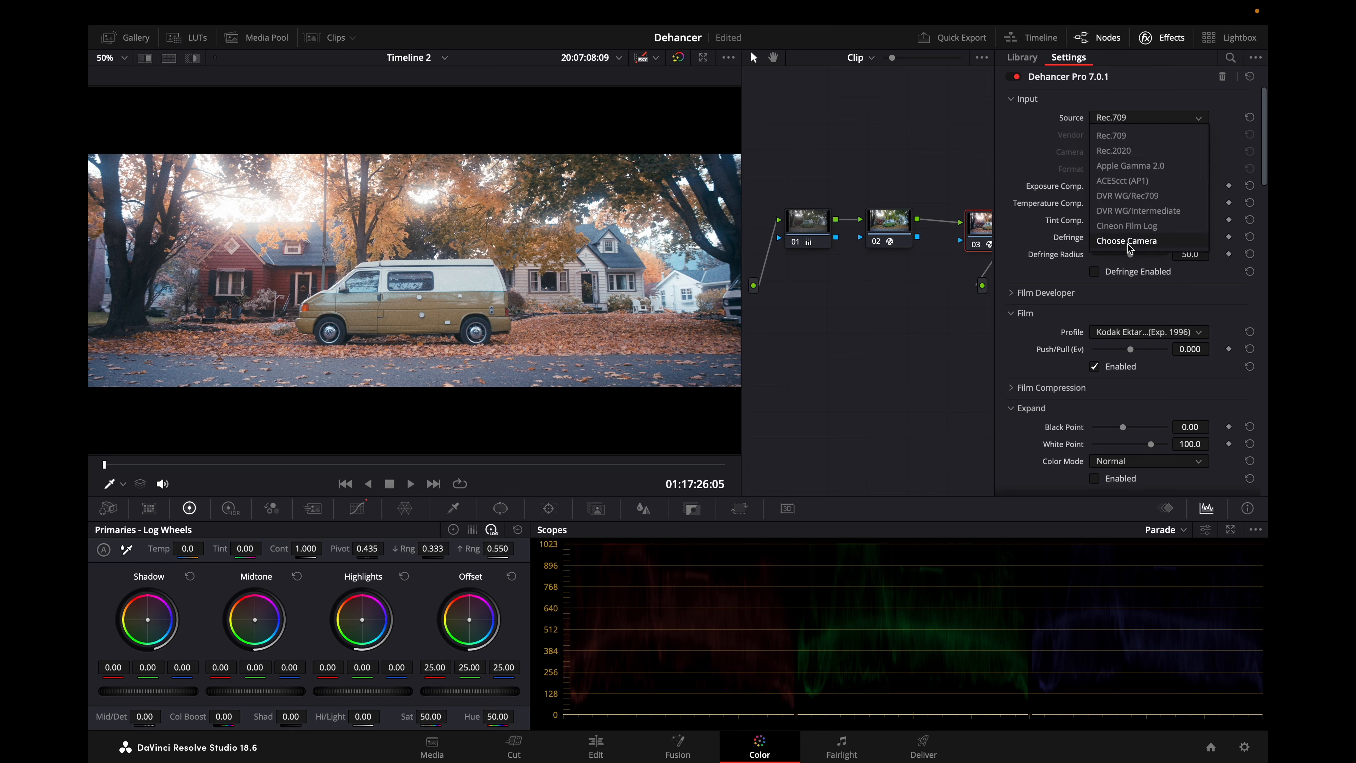
click(1053, 162)
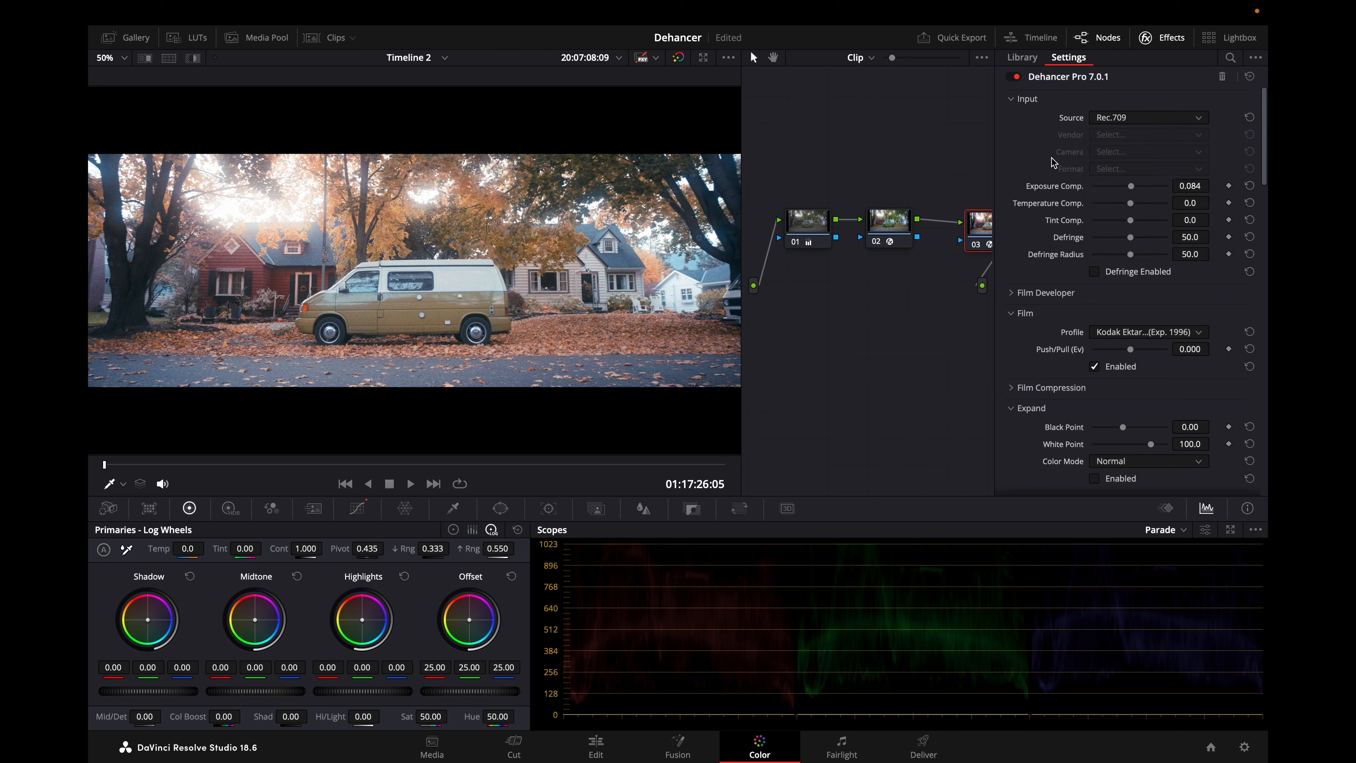
scroll(1151, 303, down, 1)
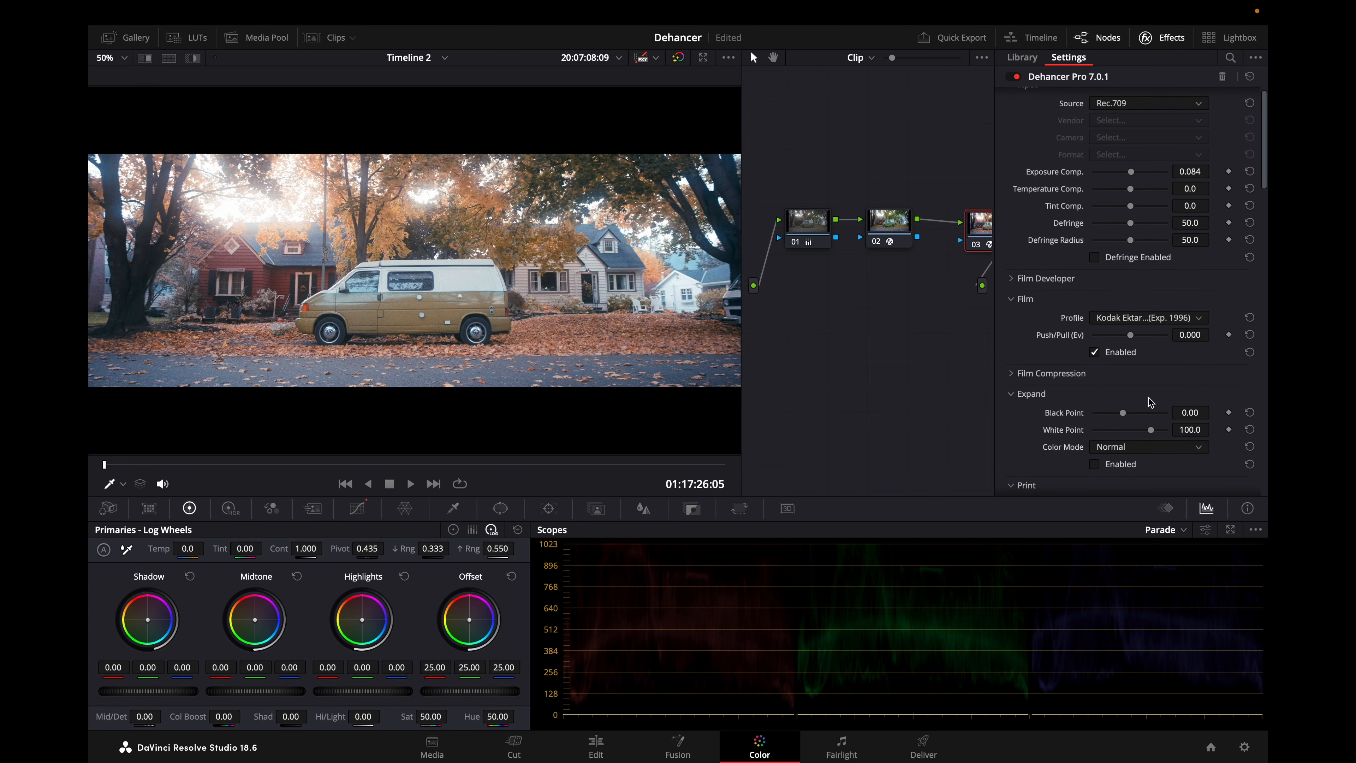
Try the Kodak Portra 800 film profile in Dehancer's Film settings.
click(1152, 320)
scroll(1162, 369, down, 3)
click(1142, 411)
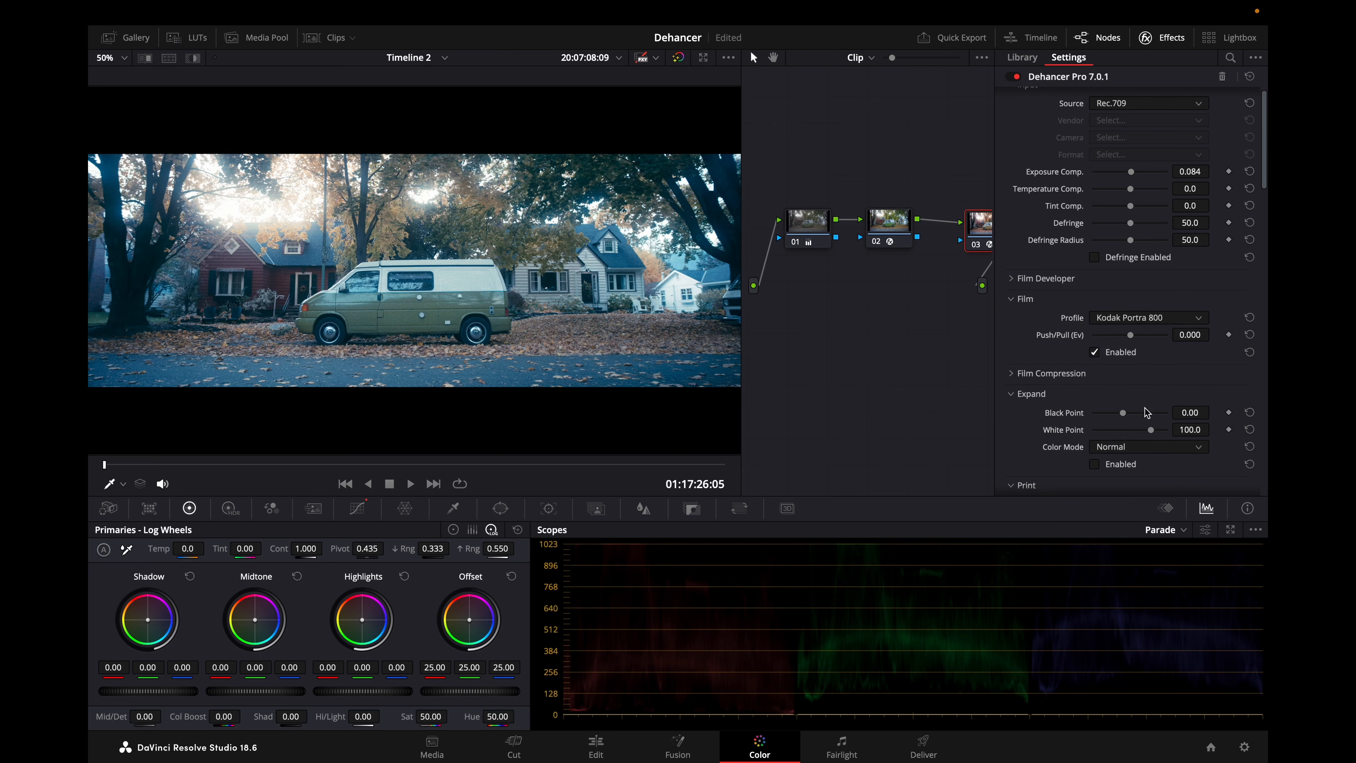
Browse the other film stocks and try the Fujicolor Pro 400H film profile.
click(1169, 320)
scroll(1174, 377, up, 3)
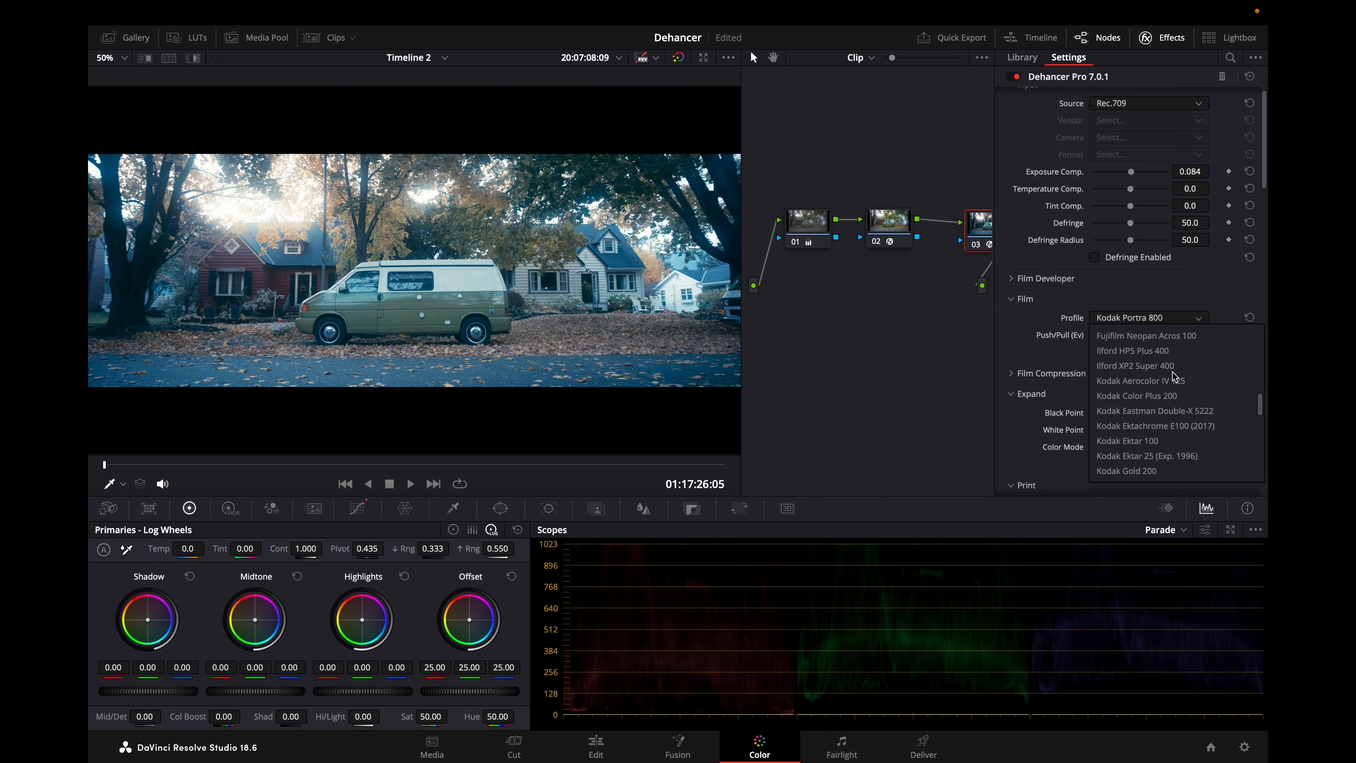
click(1169, 367)
click(1161, 320)
scroll(1167, 401, up, 3)
click(1167, 381)
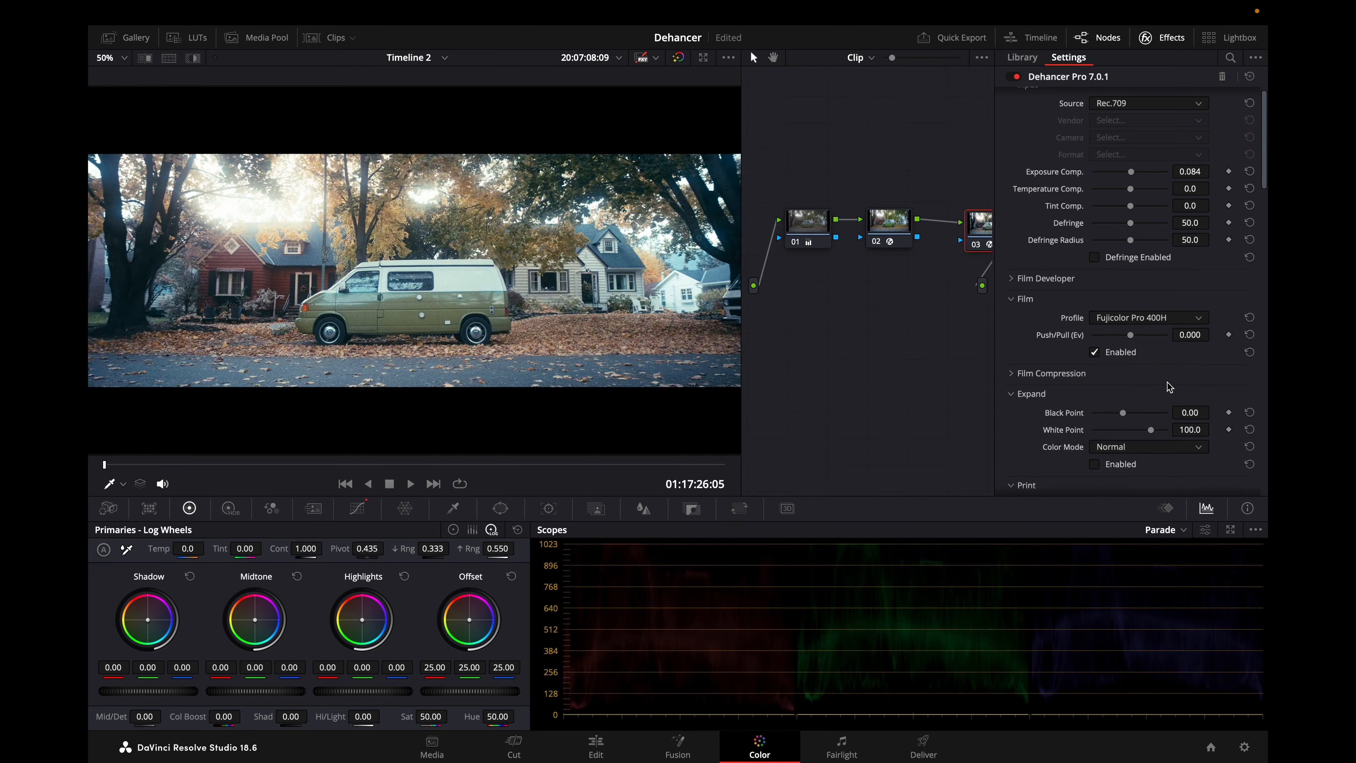
Try the Cinestill 800T film profile, followed by Cinestill 50D.
click(1174, 318)
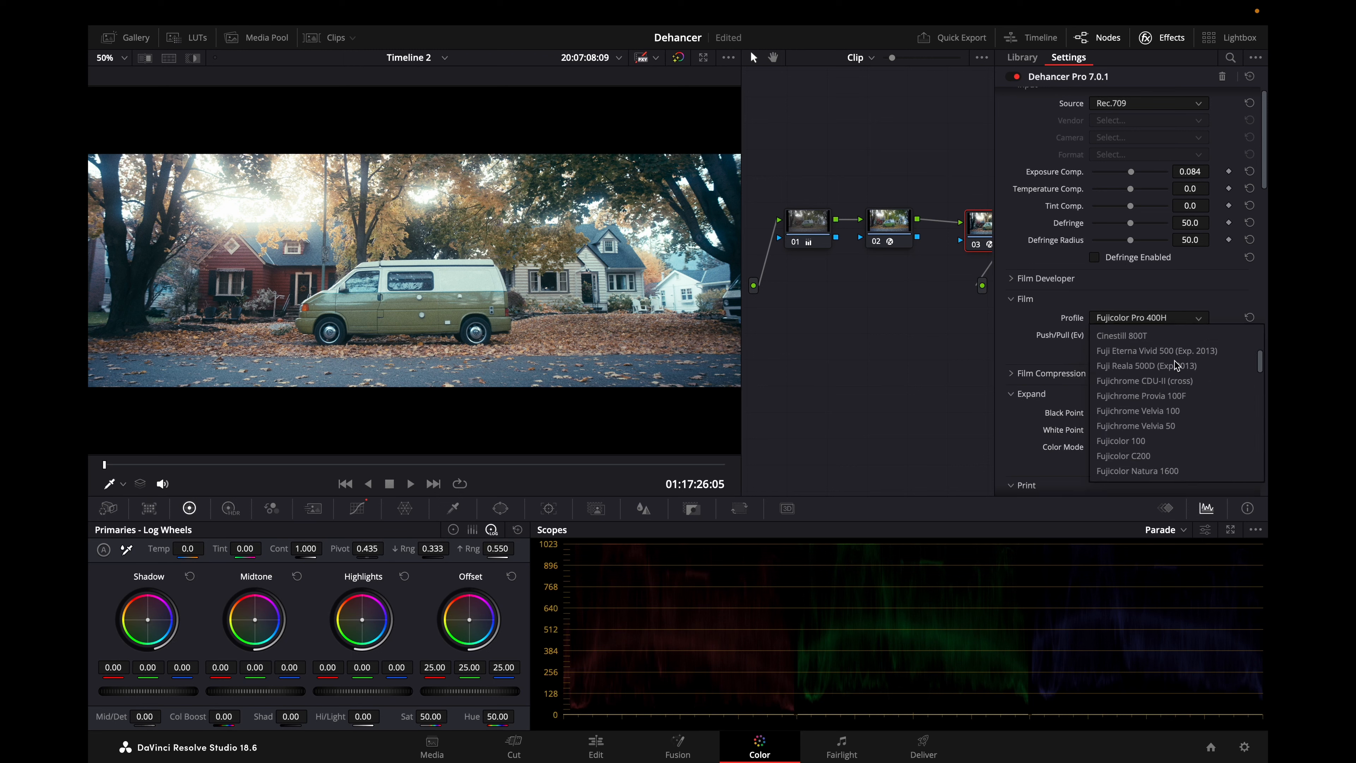
click(1152, 335)
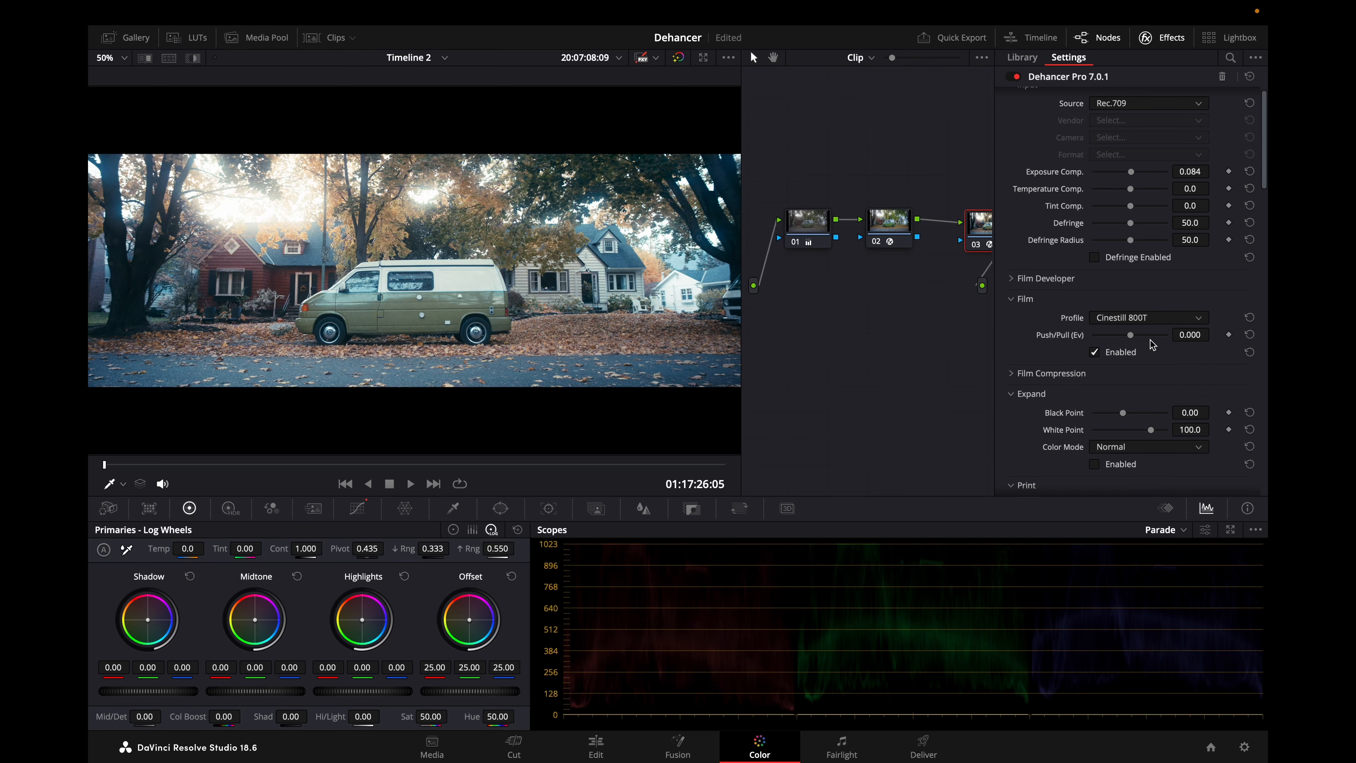
click(1132, 322)
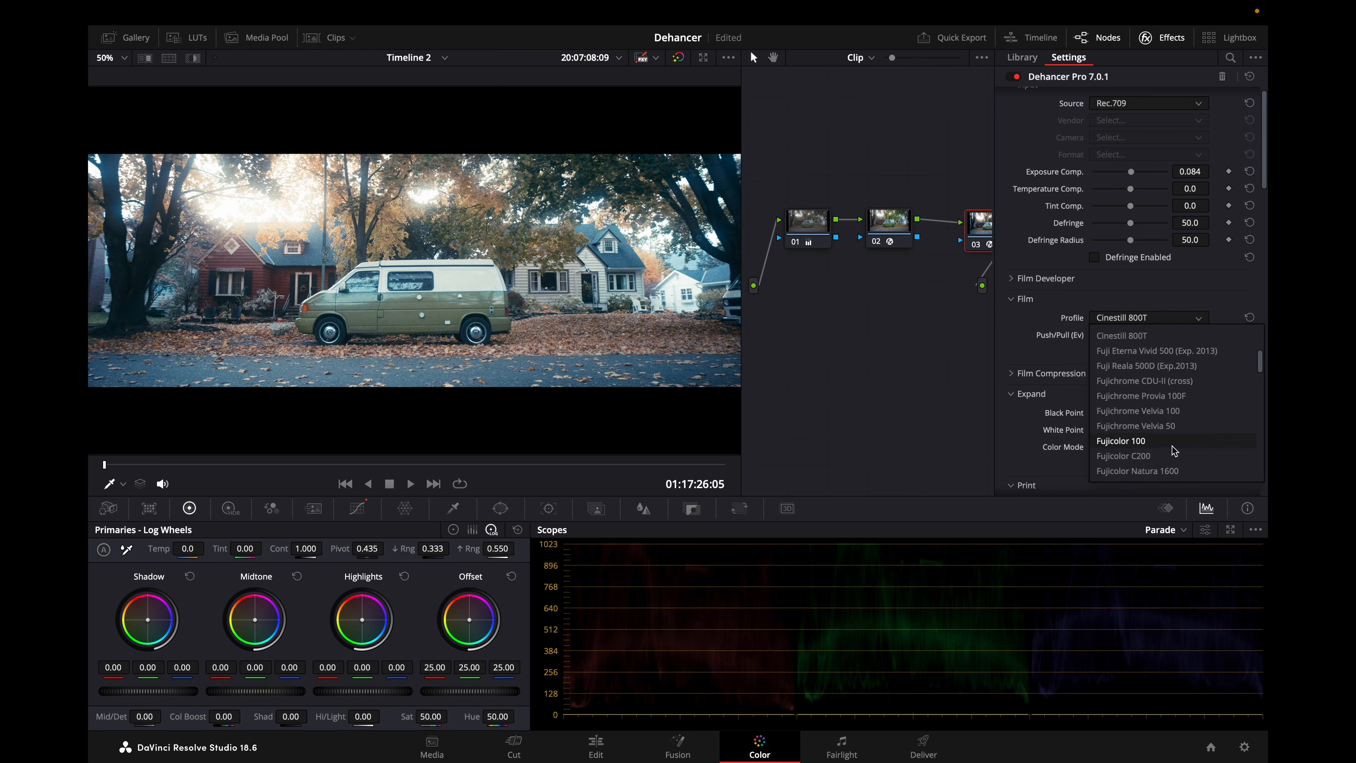
scroll(1171, 446, up, 3)
click(1165, 412)
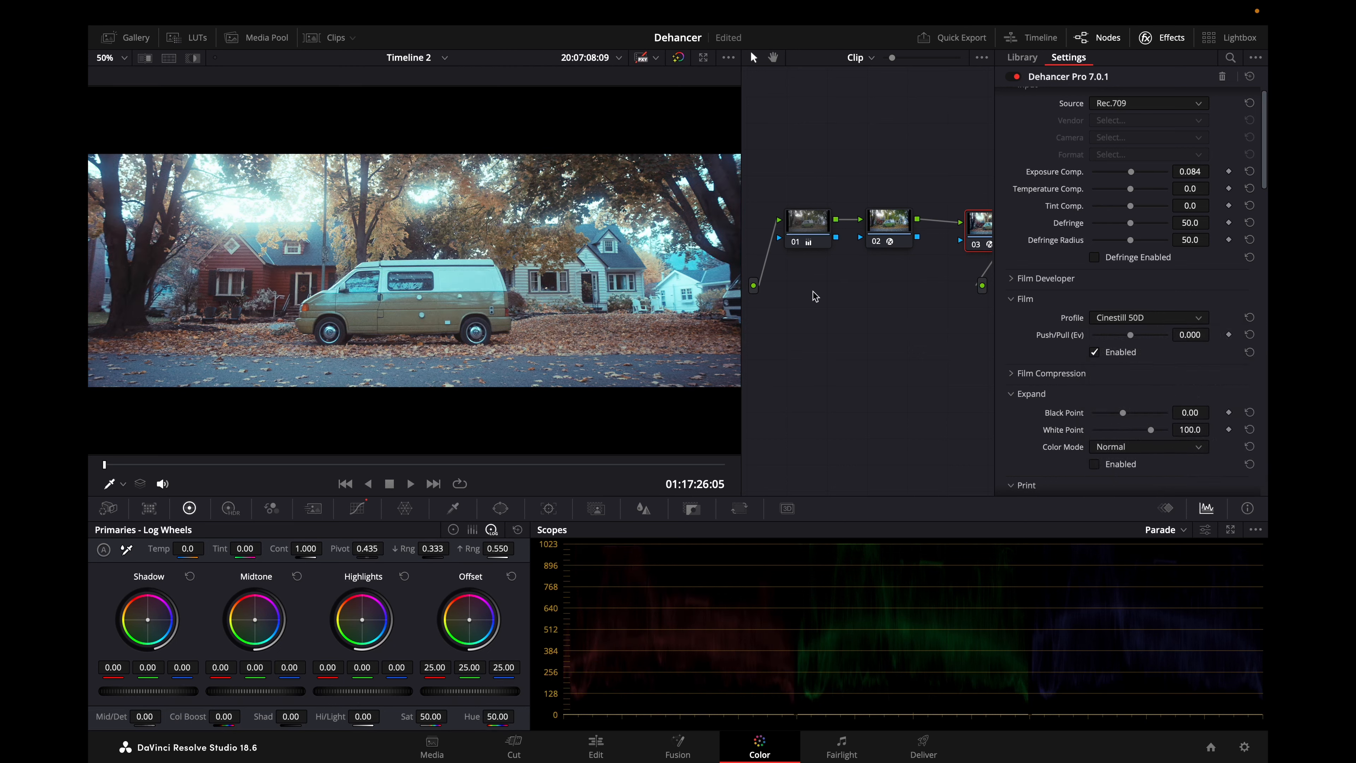
Set the Dehancer film profile to Kodak Ektar 25 (Exp. 1996).
click(1177, 320)
scroll(1174, 437, down, 5)
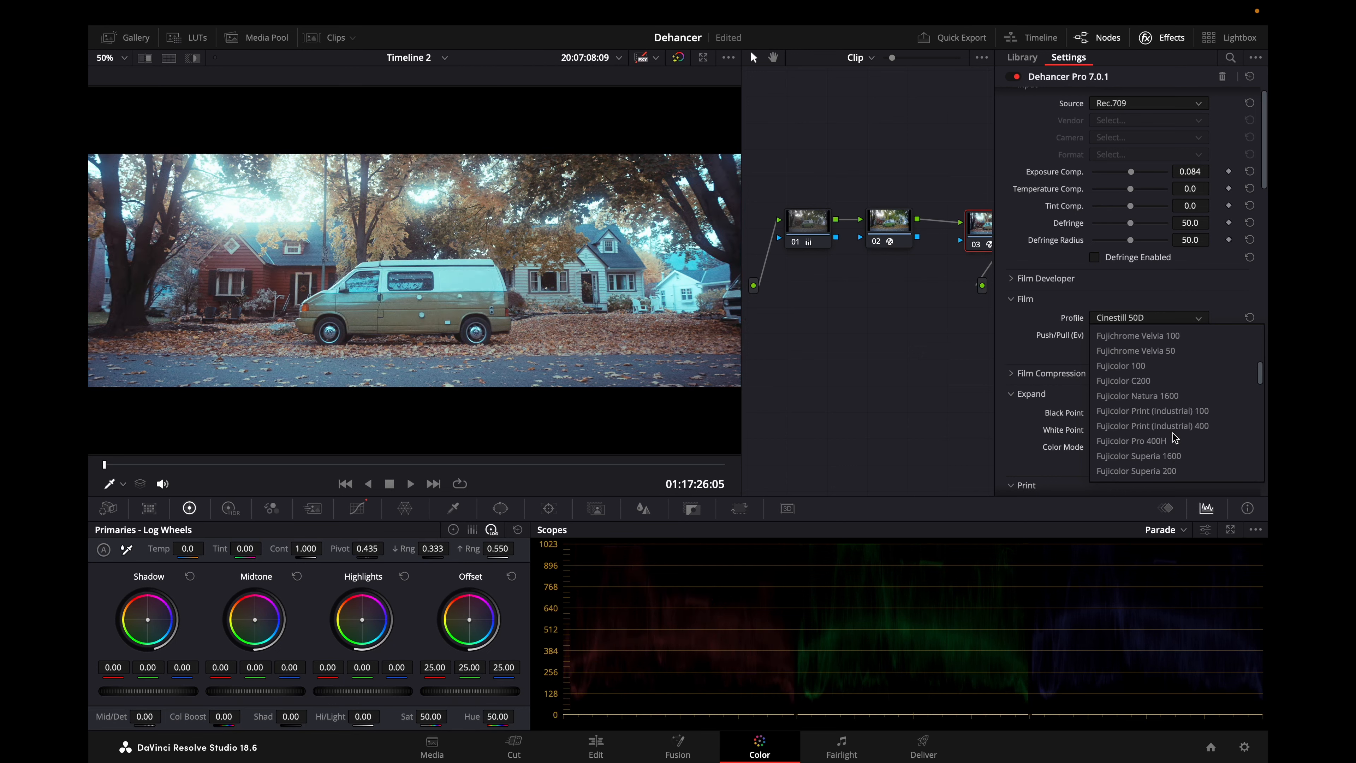
scroll(1174, 437, down, 3)
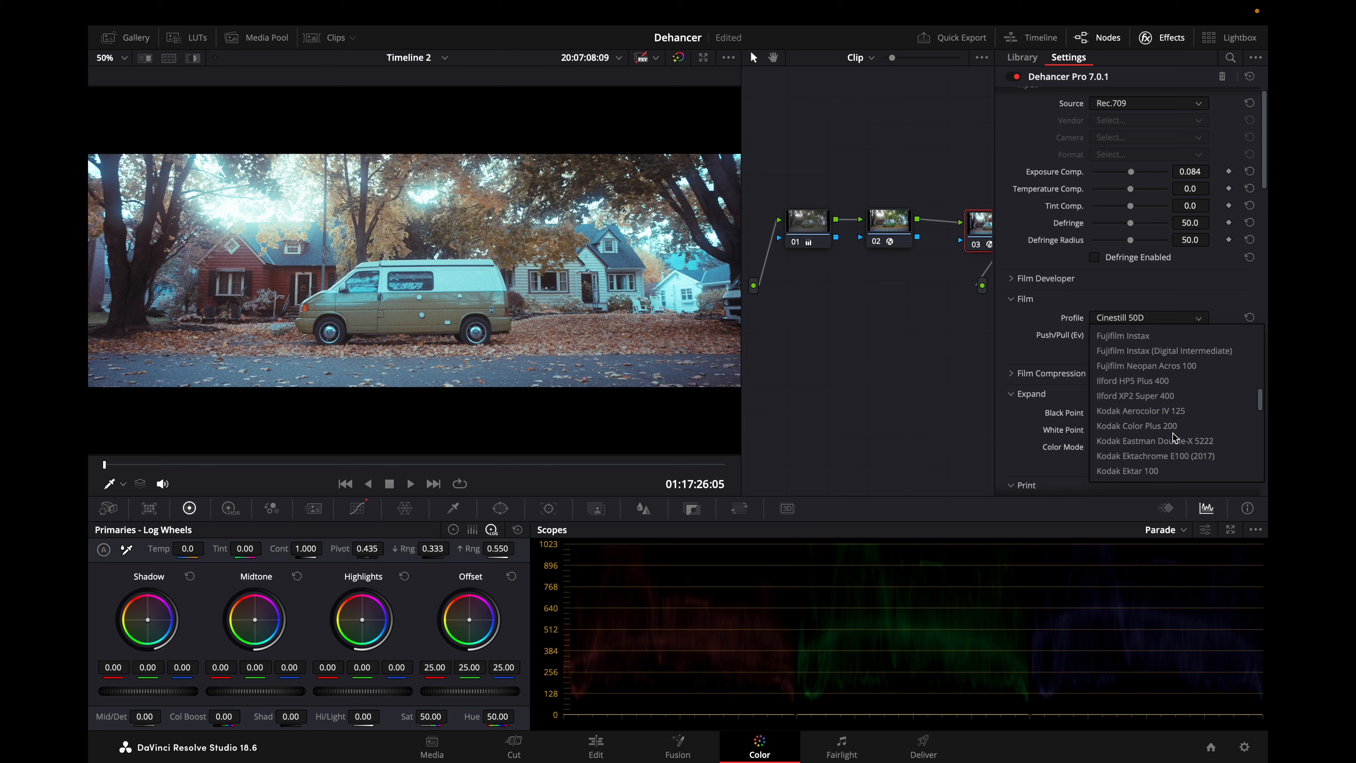
scroll(1174, 437, down, 3)
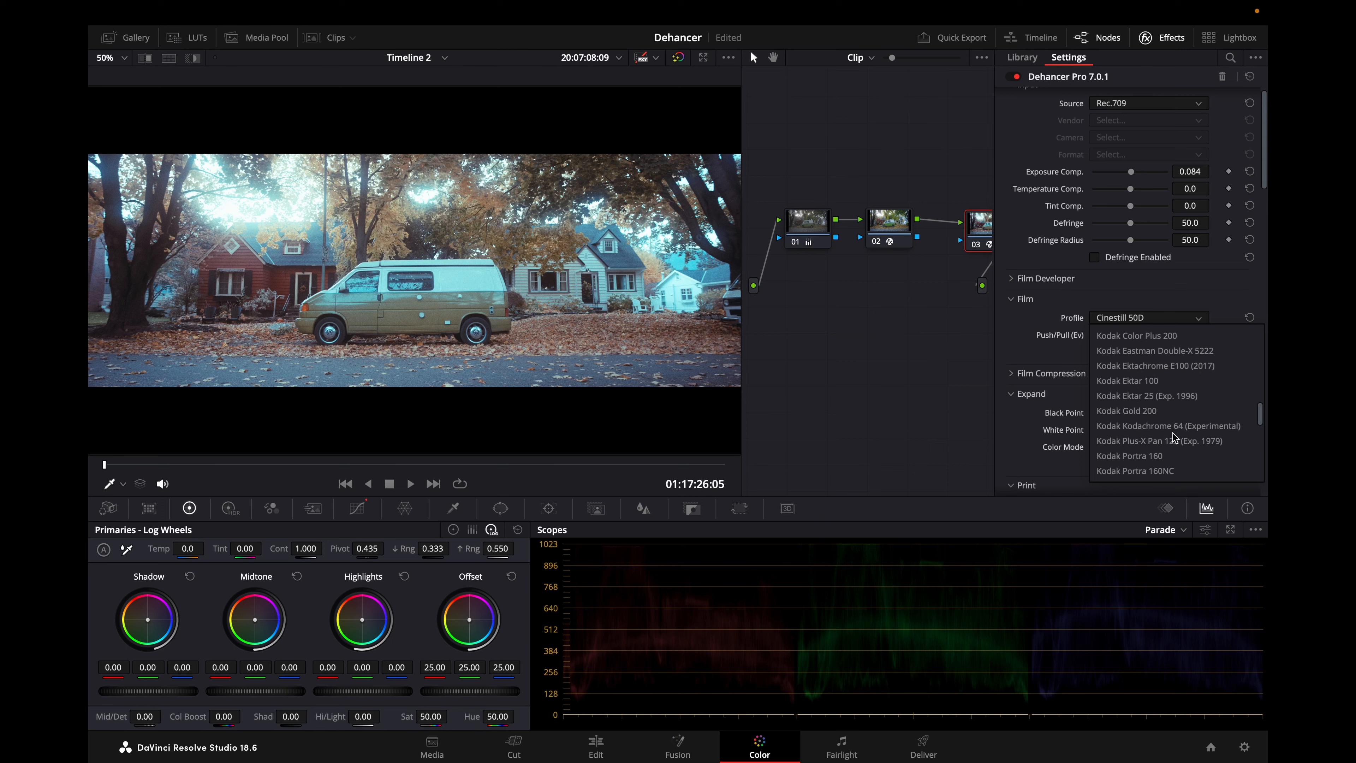
click(1162, 399)
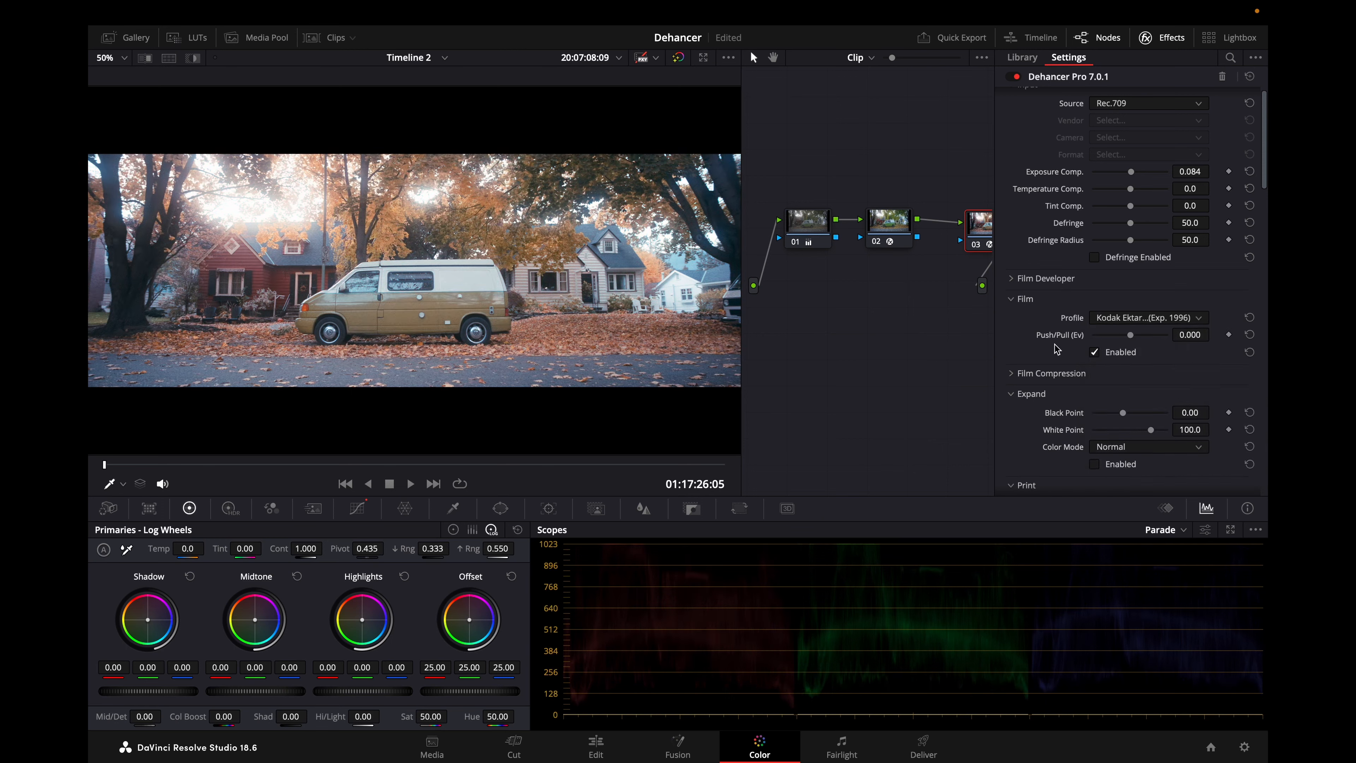
Try Kodak Endura Glossy Paper as the profile in Dehancer's Print settings.
scroll(1056, 348, down, 4)
click(1134, 328)
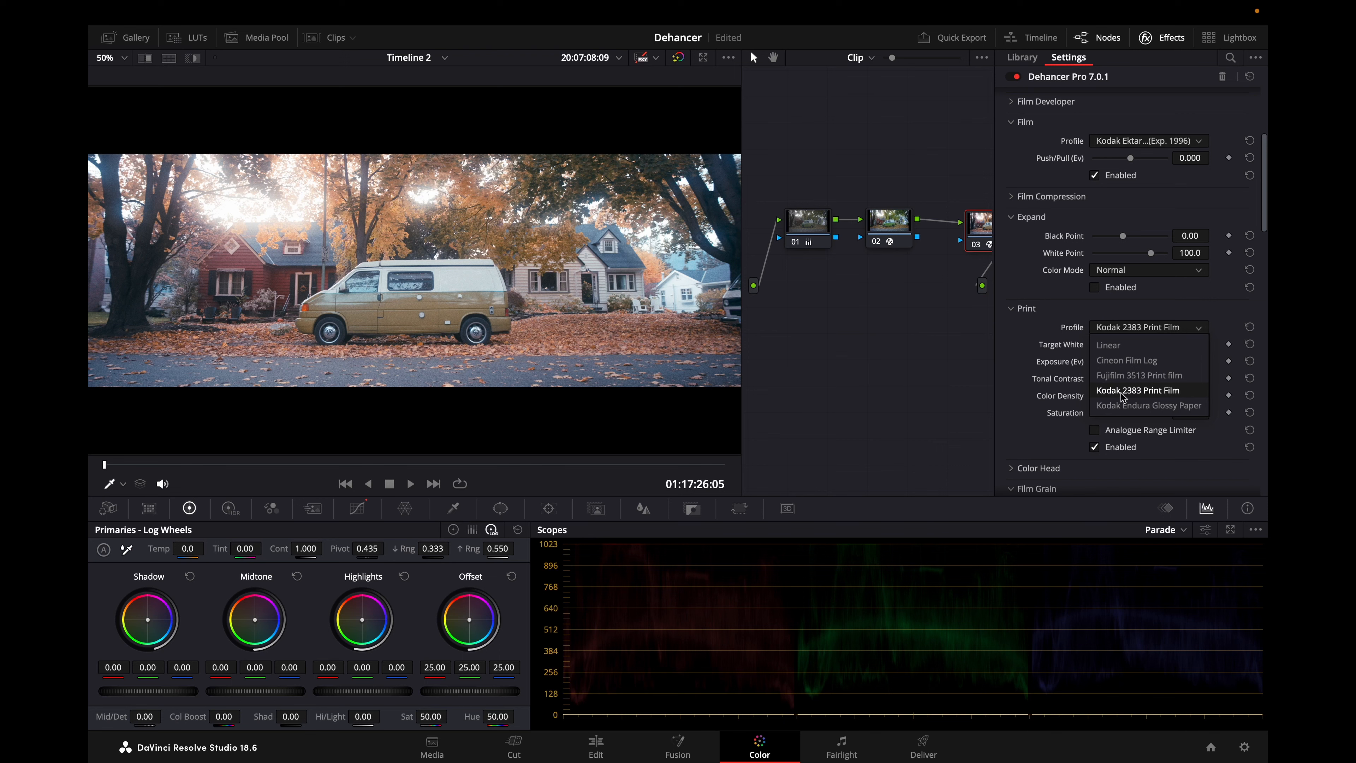
click(1139, 406)
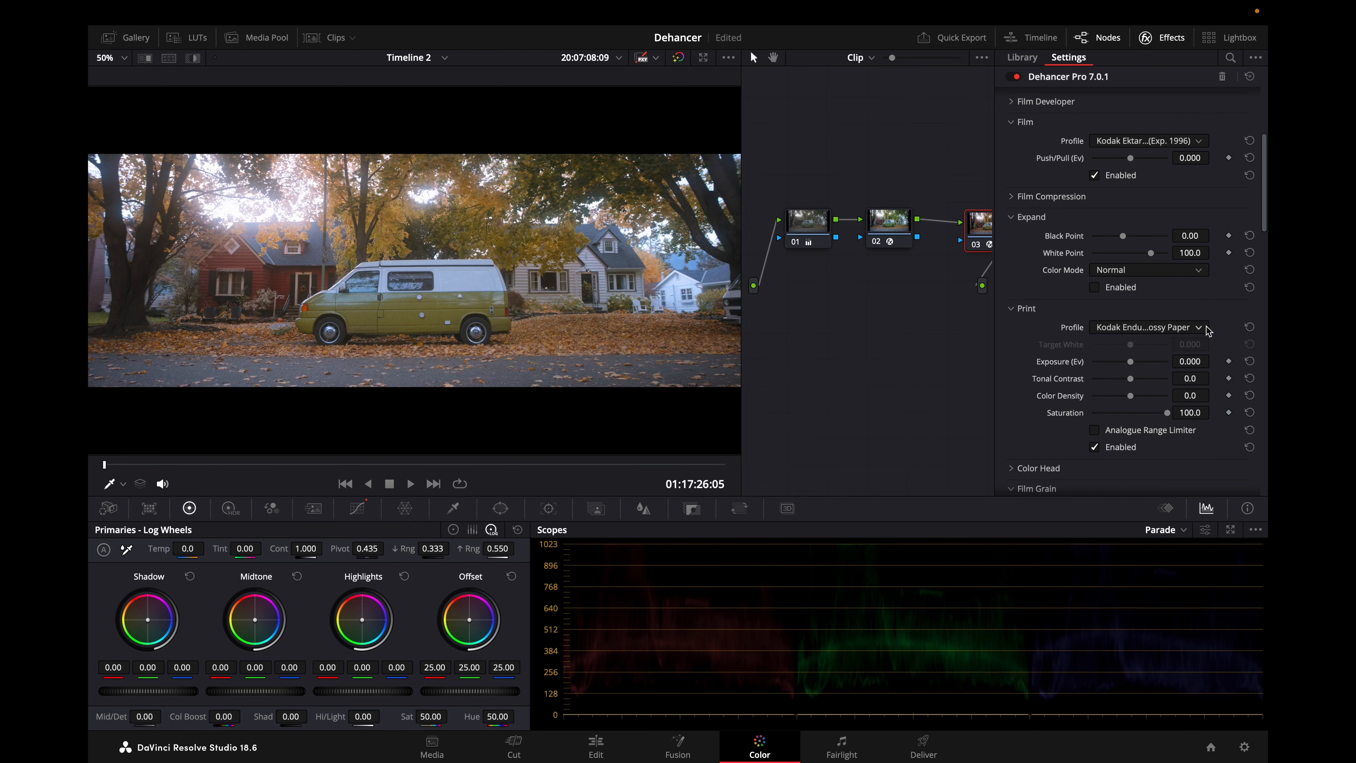
Set the Print profile to Kodak 2383 Print Film.
click(1148, 332)
click(1148, 342)
click(1148, 327)
click(1141, 390)
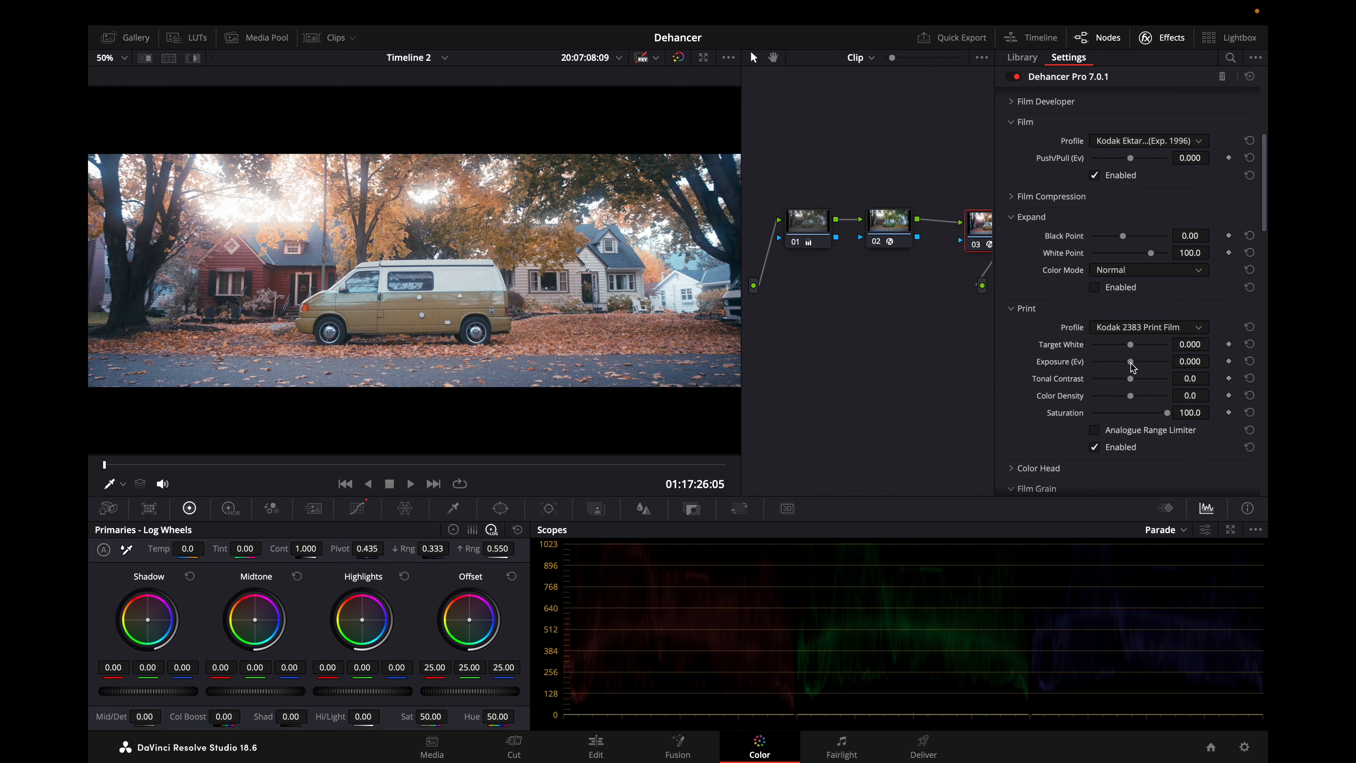
Lower the Print exposure to about -0.084 Ev and adjust the Target White toward a lower value.
drag(1132, 367, 1130, 367)
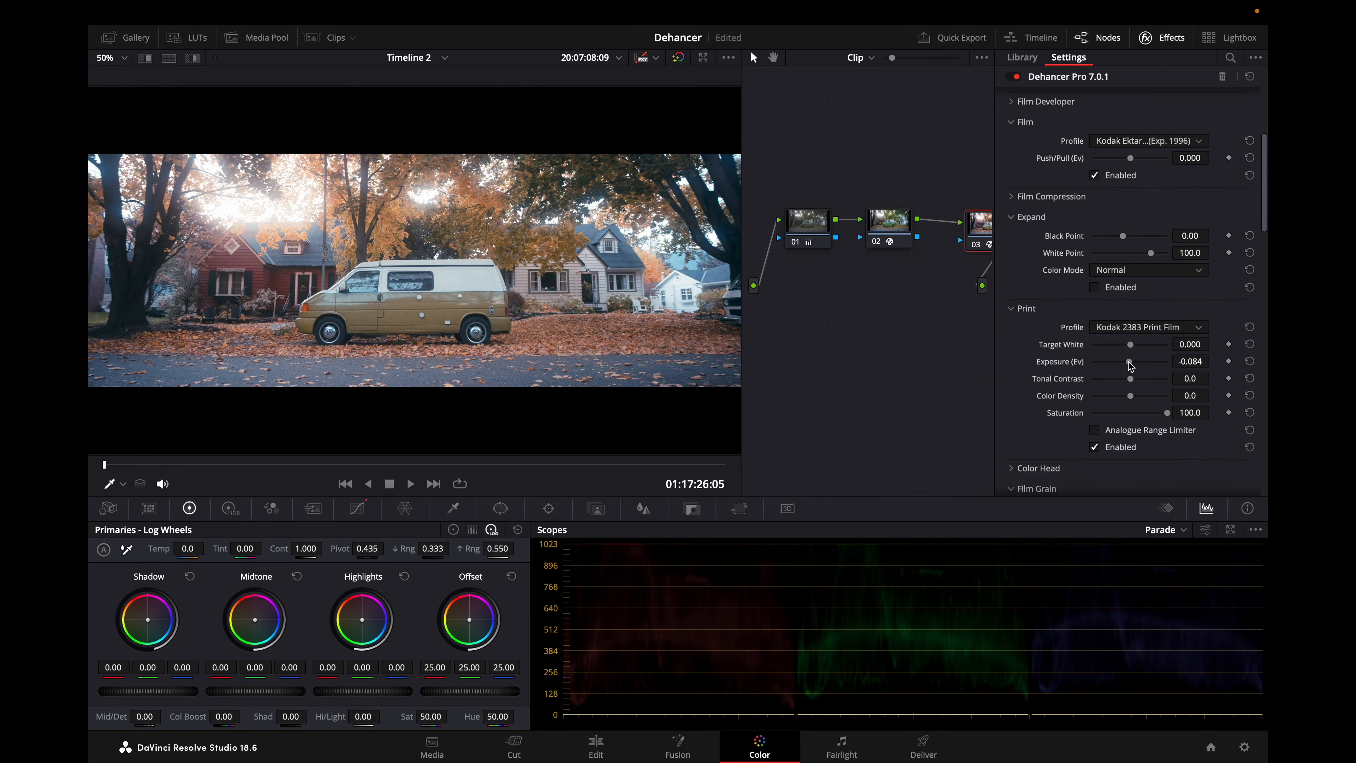
drag(1139, 350, 1119, 351)
scroll(1133, 419, down, 5)
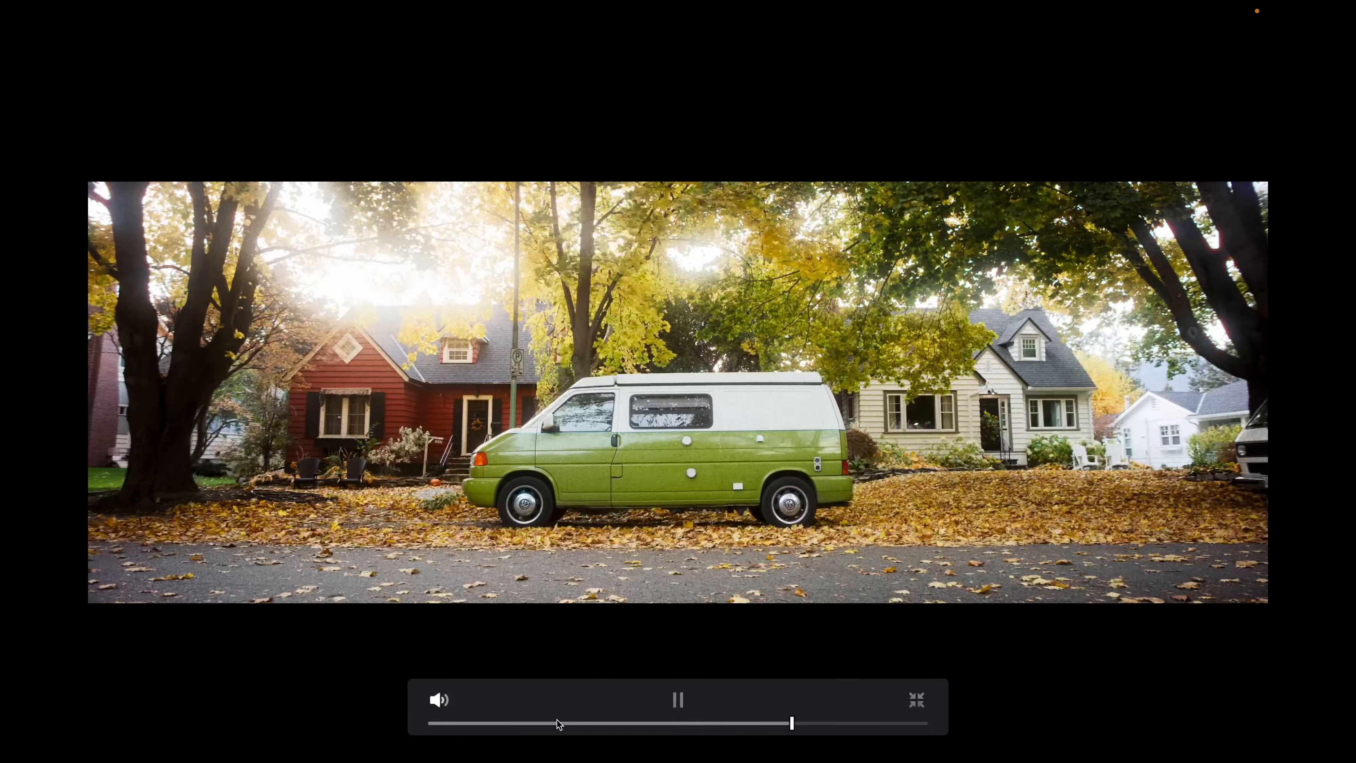
Replay the green van clip full screen from its start, pause it and leave the full-screen view.
click(552, 723)
drag(549, 722, 375, 723)
key(space)
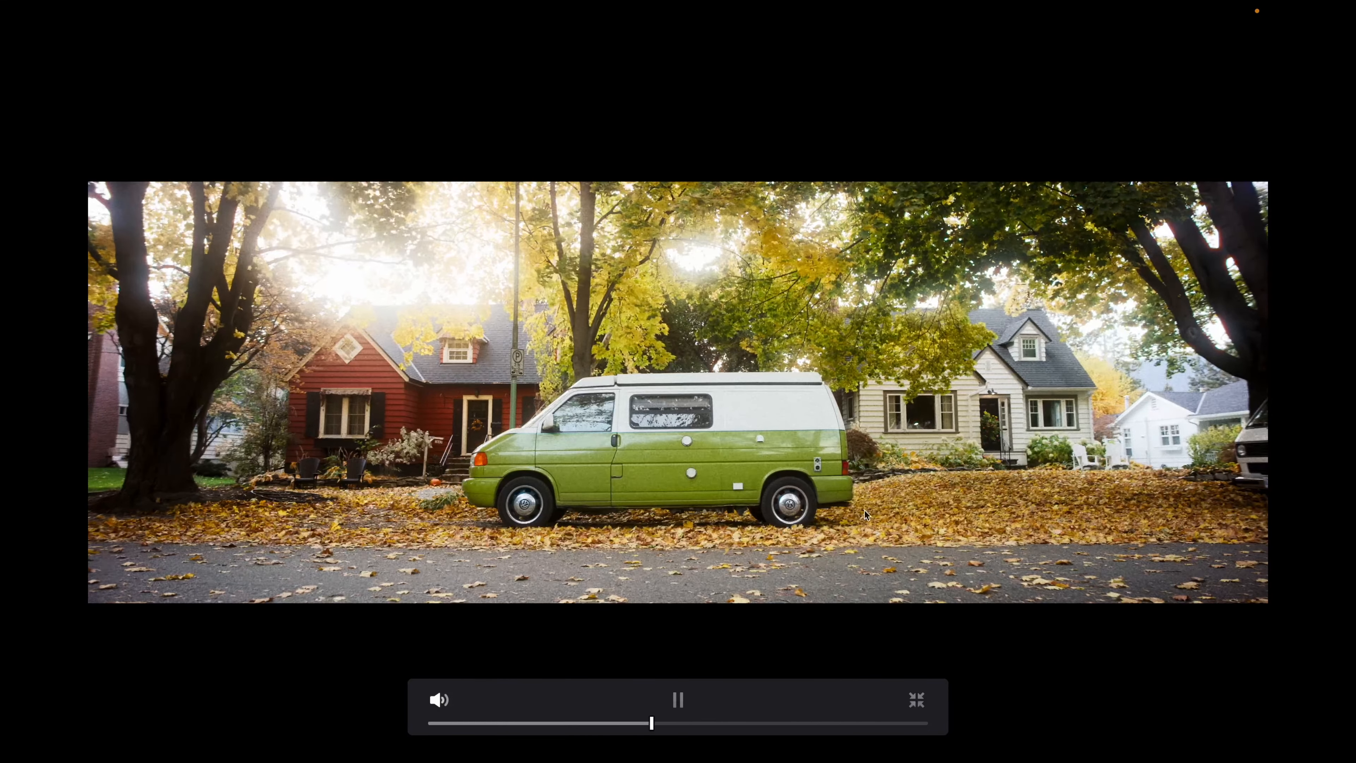
key(space)
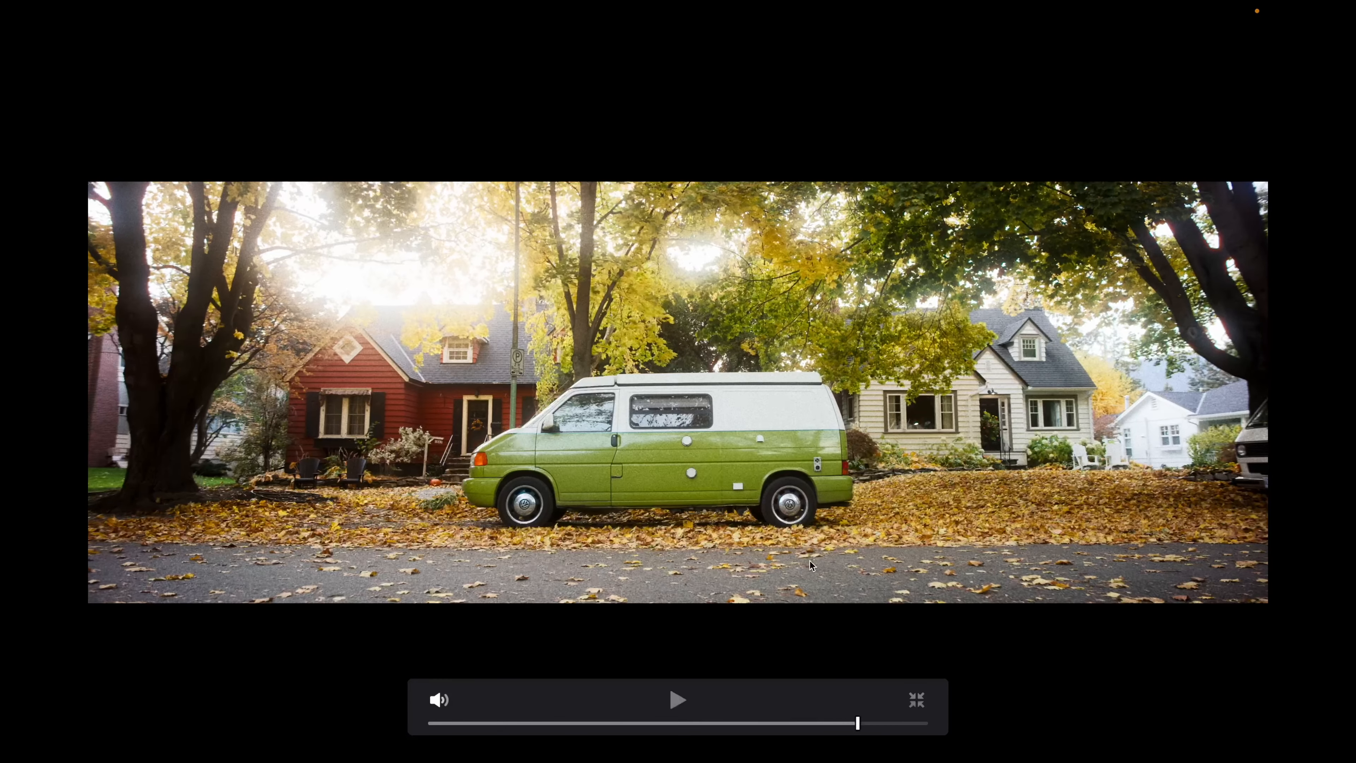
key(Escape)
Increase the Film Grain effect's Grain Size to about 0.679 while inspecting the van up close.
scroll(414, 323, up, 5)
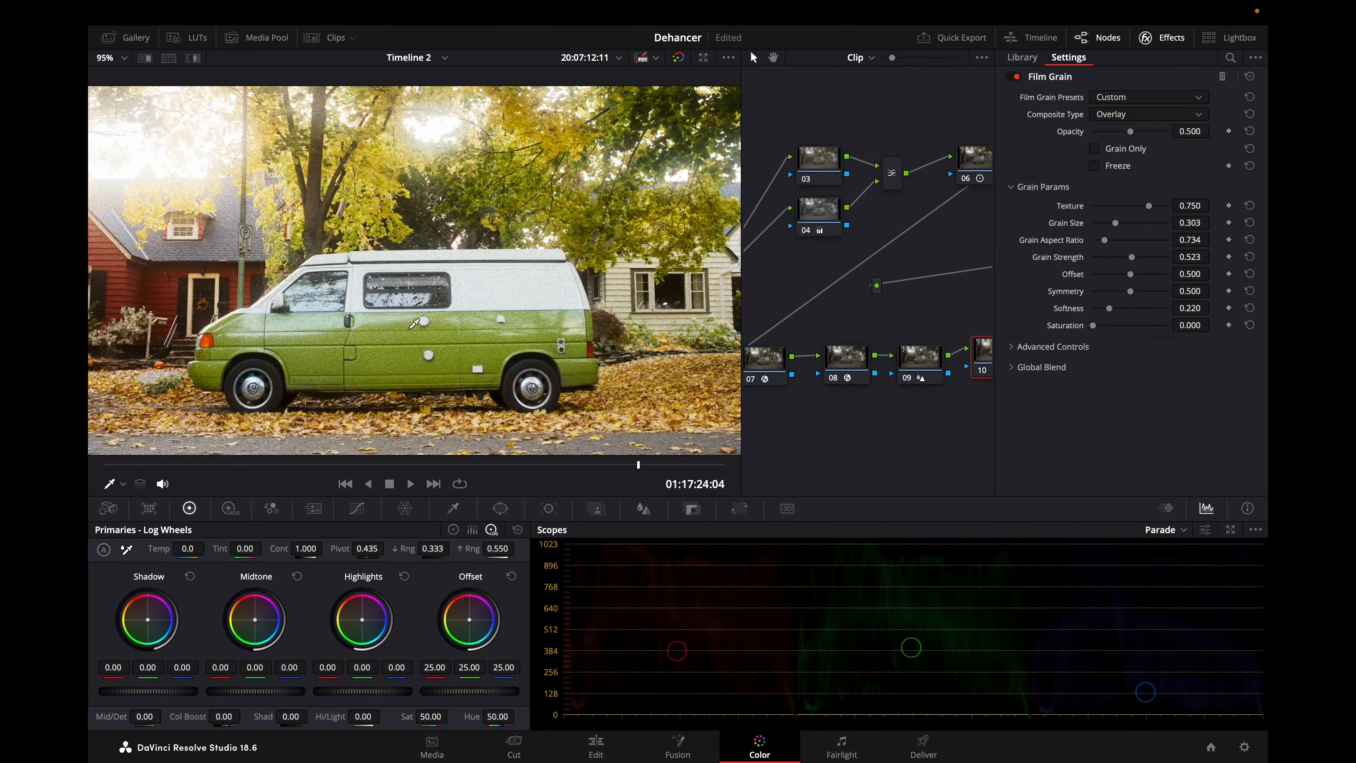
scroll(414, 323, up, 3)
scroll(414, 323, down, 3)
drag(1115, 224, 1145, 232)
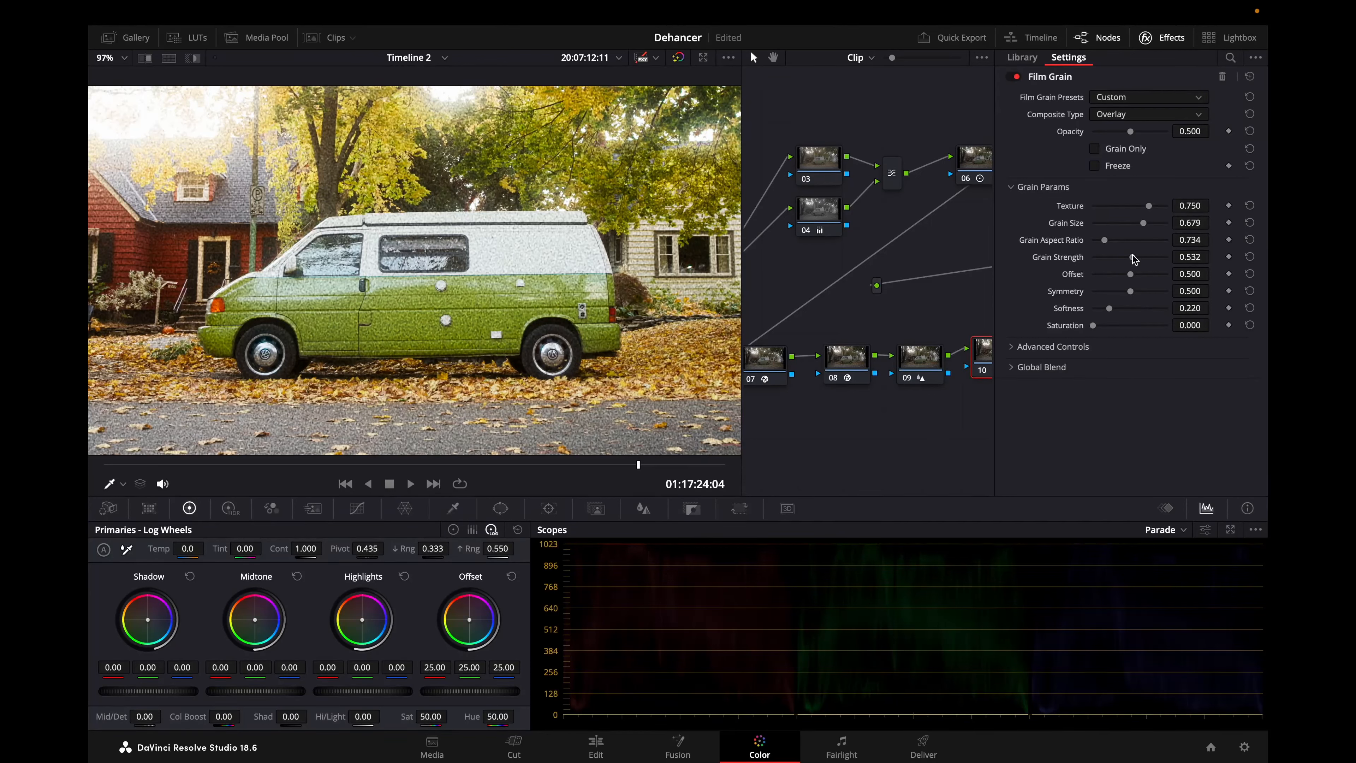
Lower the Film Grain effect's Grain Strength to about 0.394 and review the green van clip full screen.
mouse_move(1132, 259)
mouse_down()
mouse_move(1120, 259)
mouse_move(1159, 261)
mouse_move(1111, 259)
mouse_move(1124, 259)
mouse_up()
click(1052, 347)
click(1054, 347)
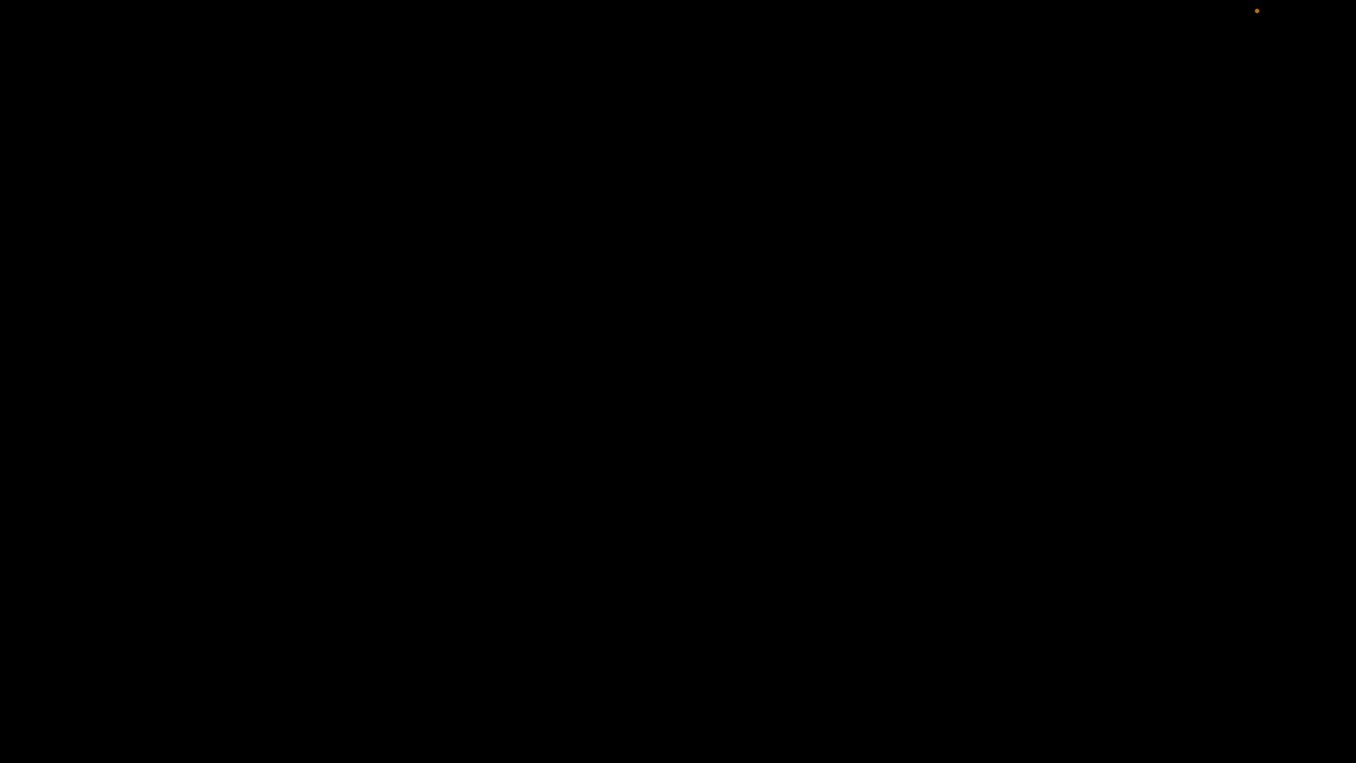
key(Escape)
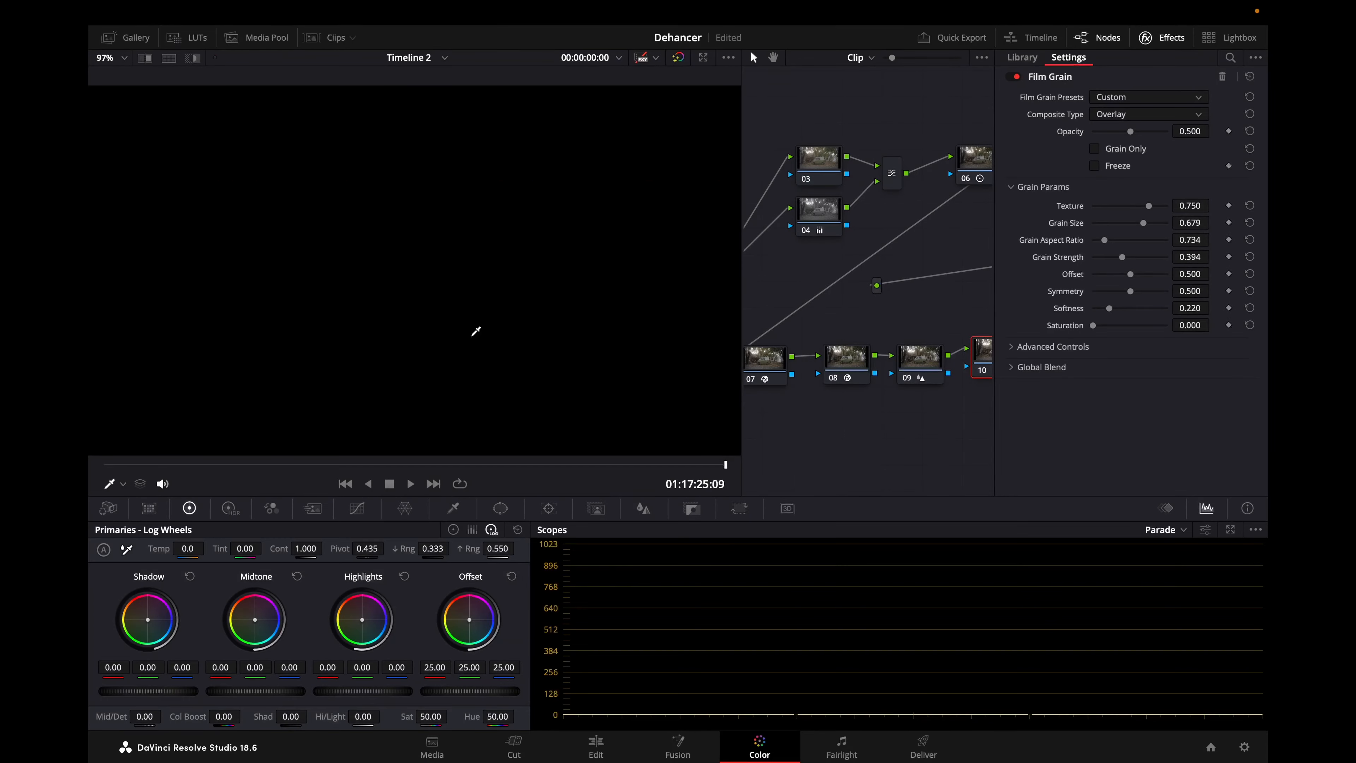
Switch to the orange-toned van clip graded with Dehancer Pro and set its Film Grain Size to about 22.55 and Amount to about 38.5.
click(336, 38)
click(357, 39)
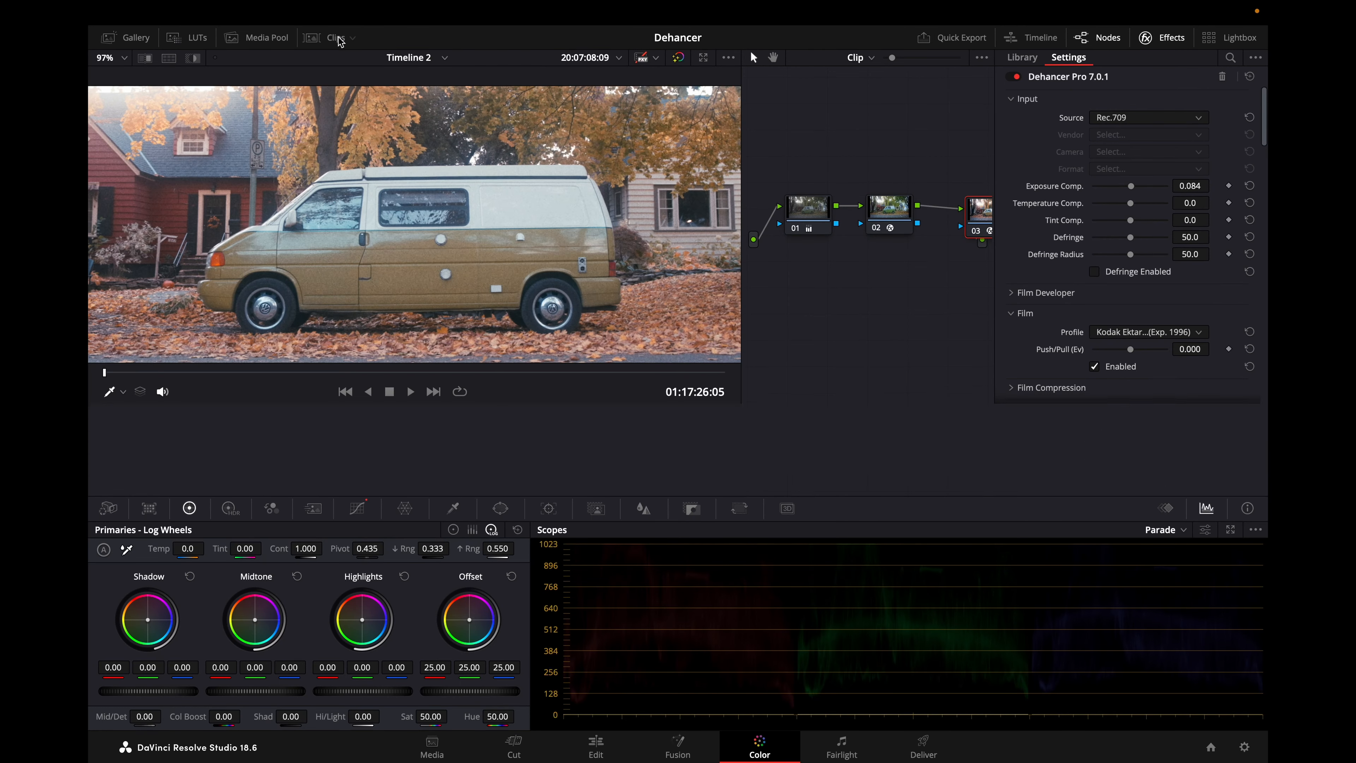
scroll(1157, 379, down, 15)
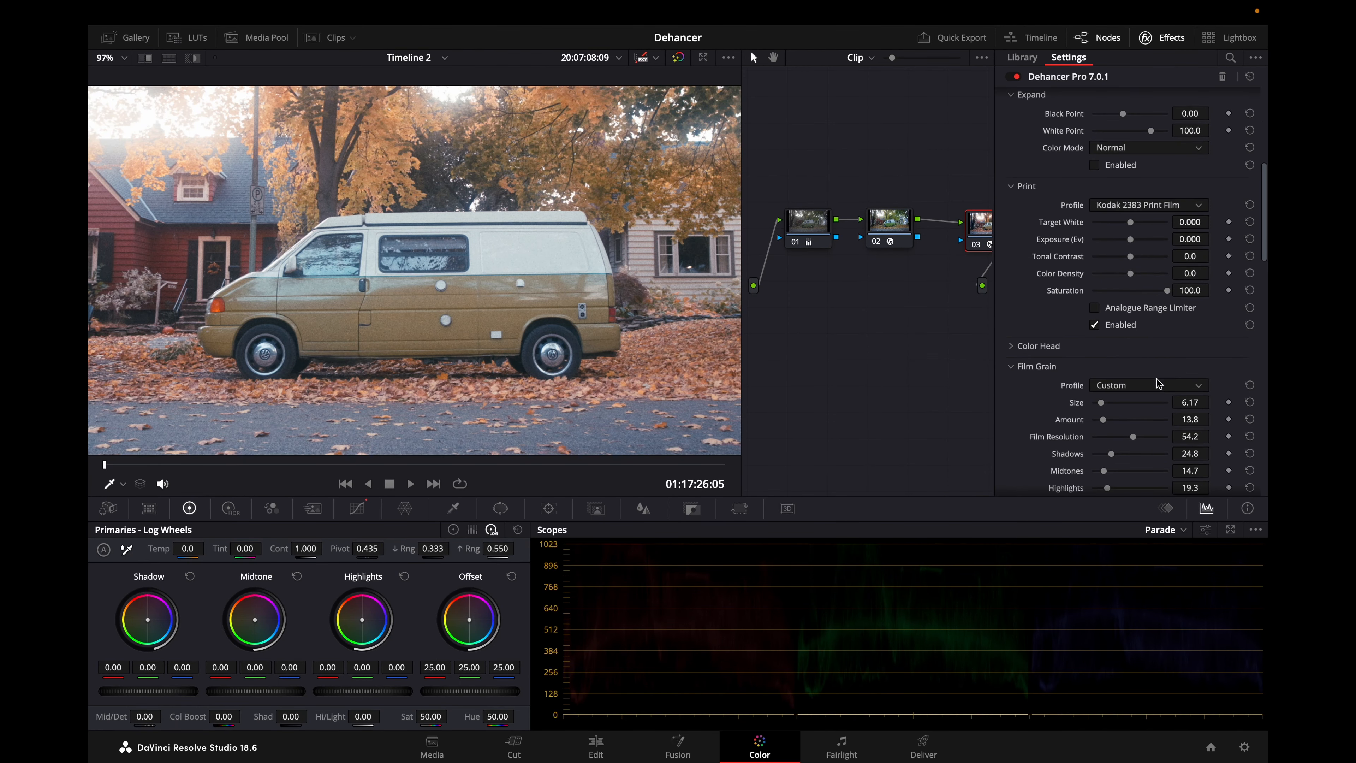
scroll(552, 268, up, 3)
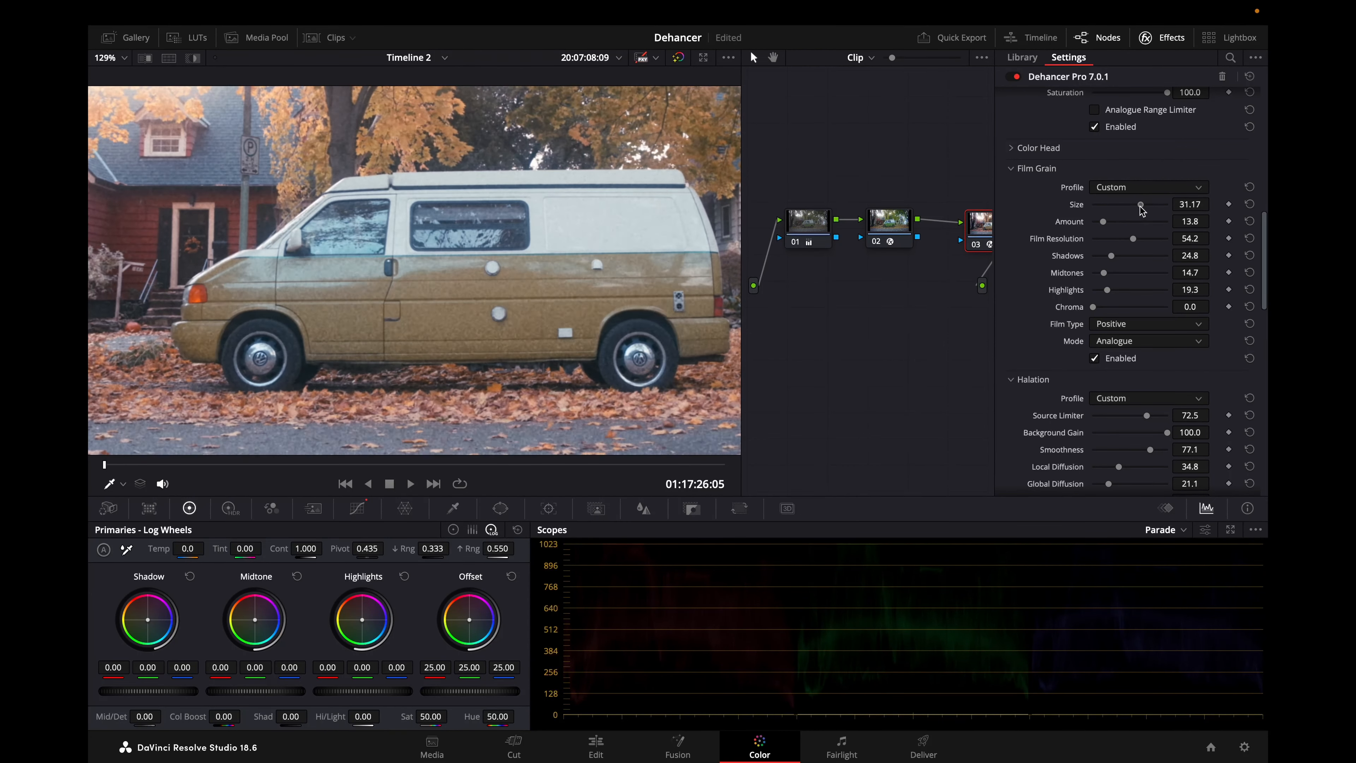
drag(1109, 224, 1120, 224)
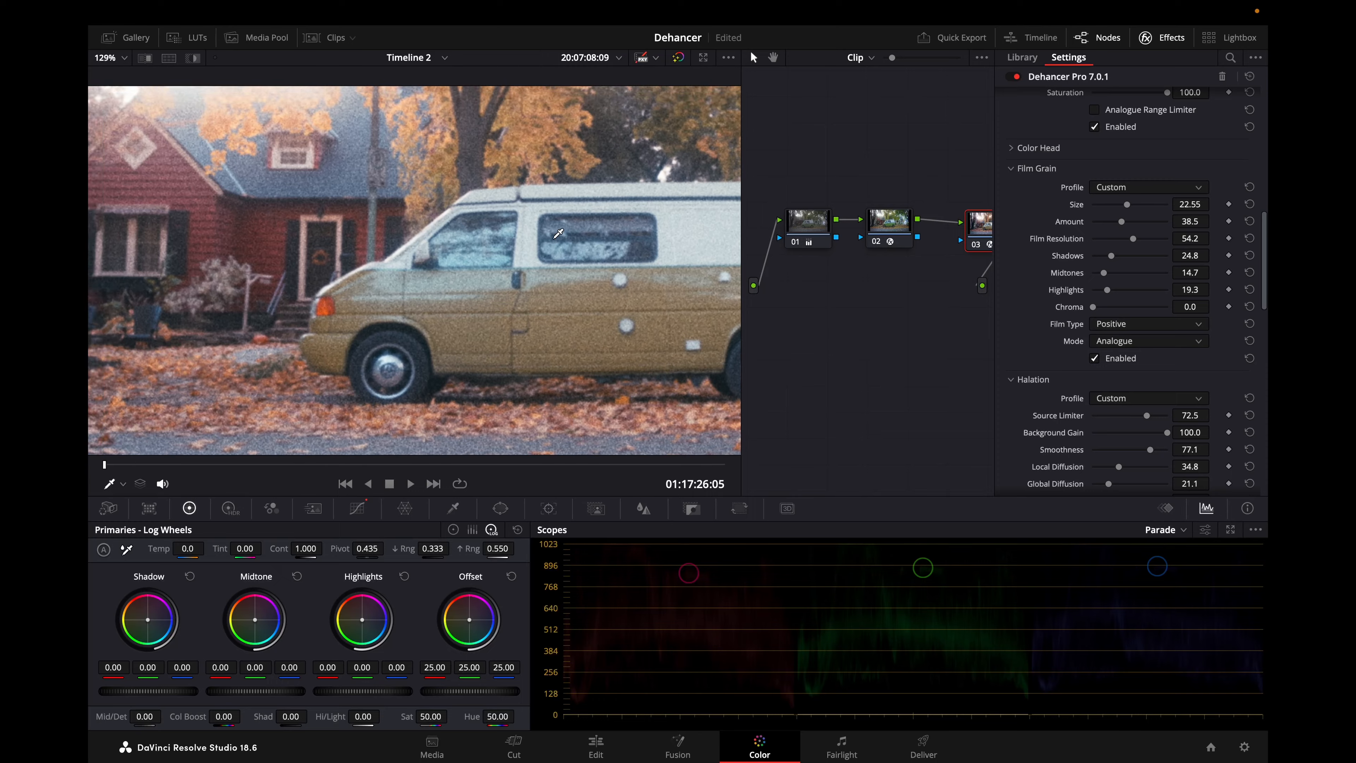
Play the van clip full screen, reduce its Film Grain Size to about 19.12 and Amount to about 26.6, and fit the frame in the viewer.
scroll(557, 232, down, 3)
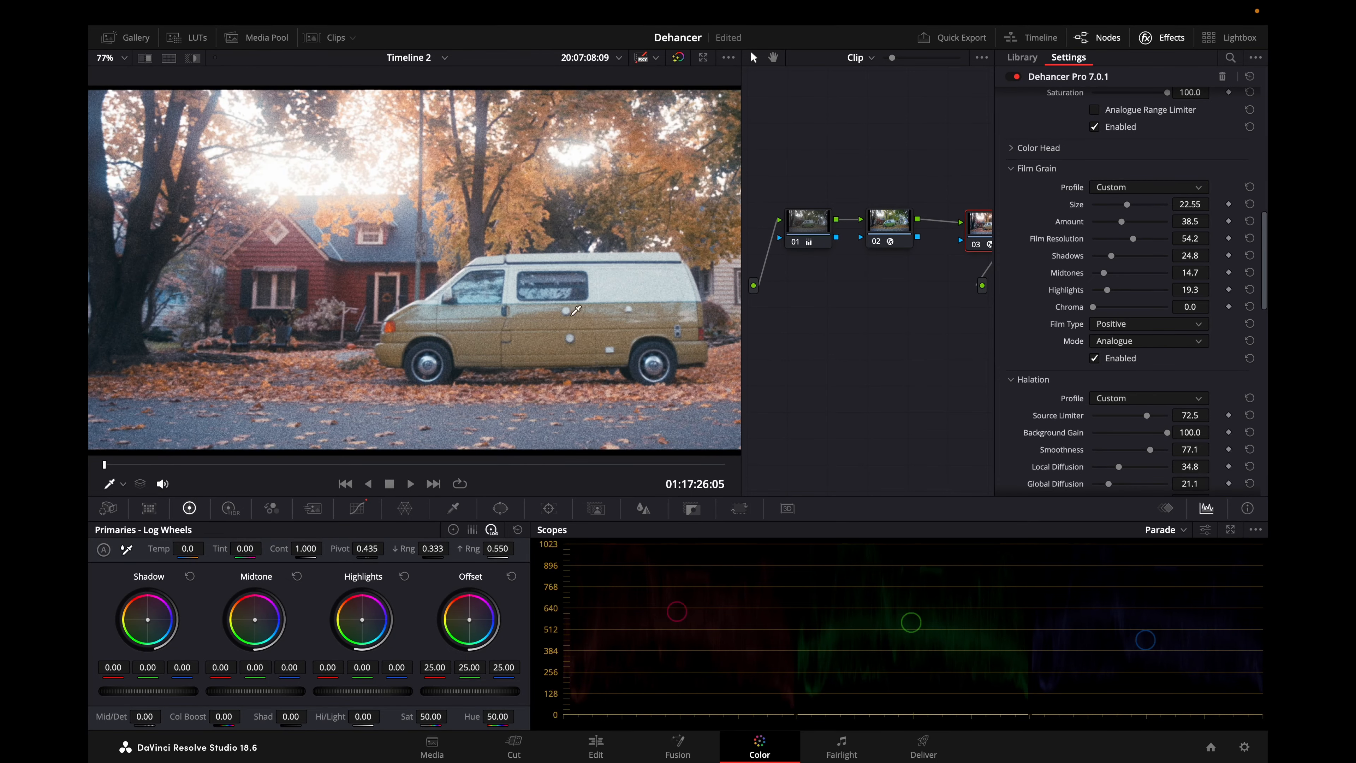
key(space)
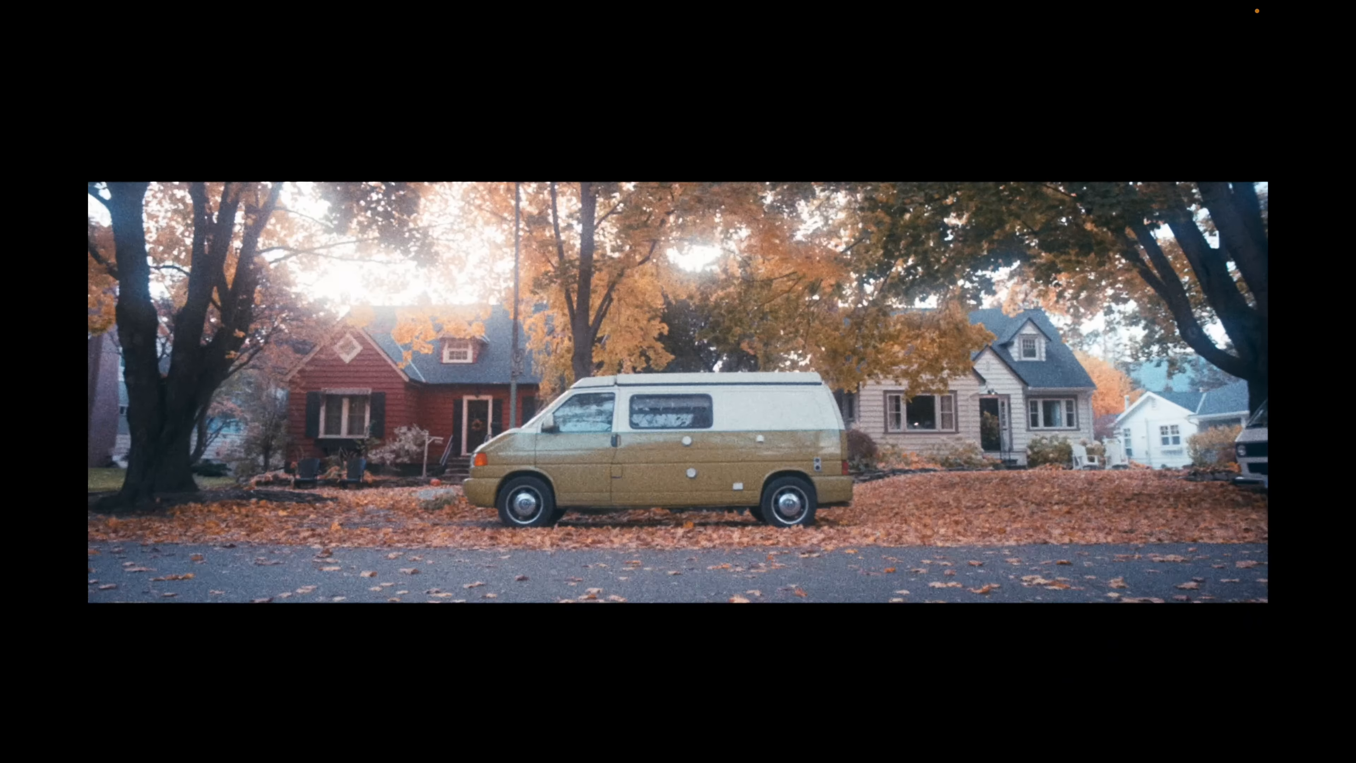
mouse_move(845, 441)
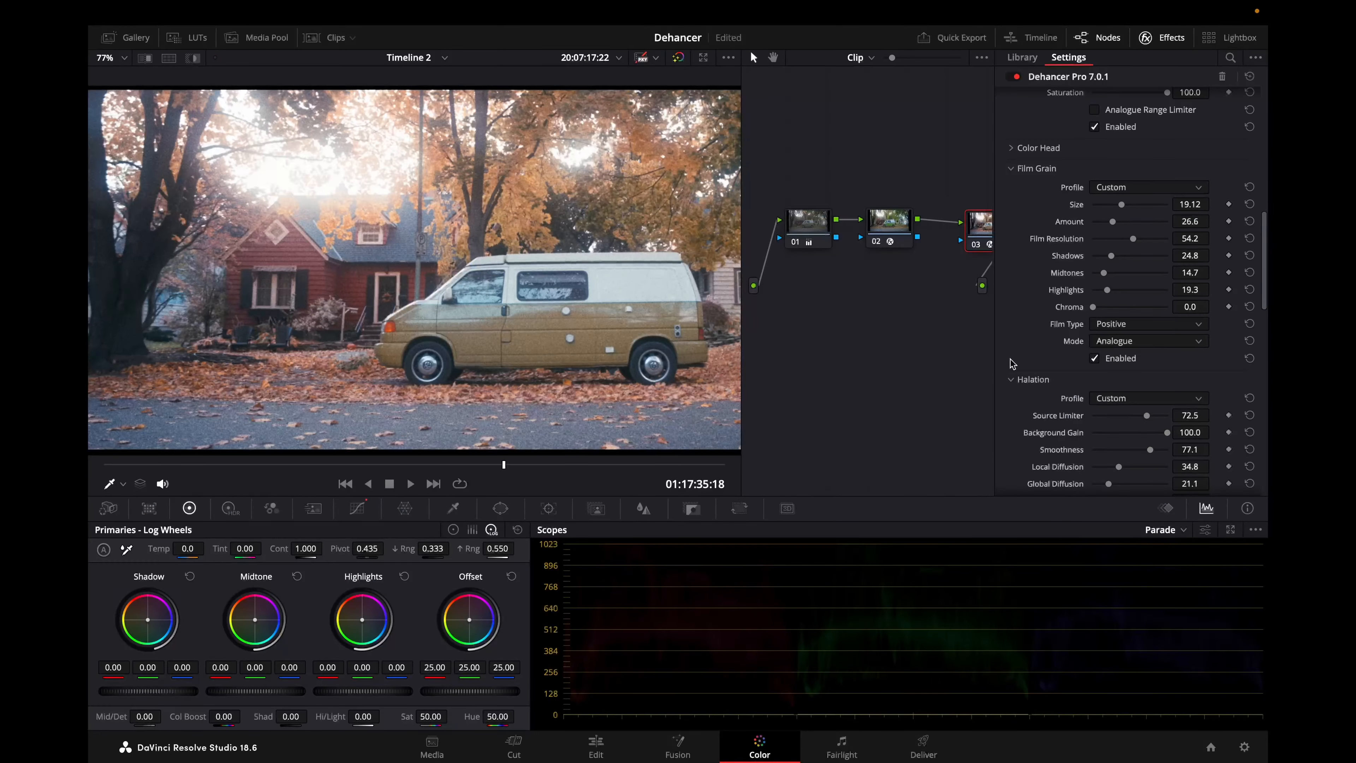
key(shift+z)
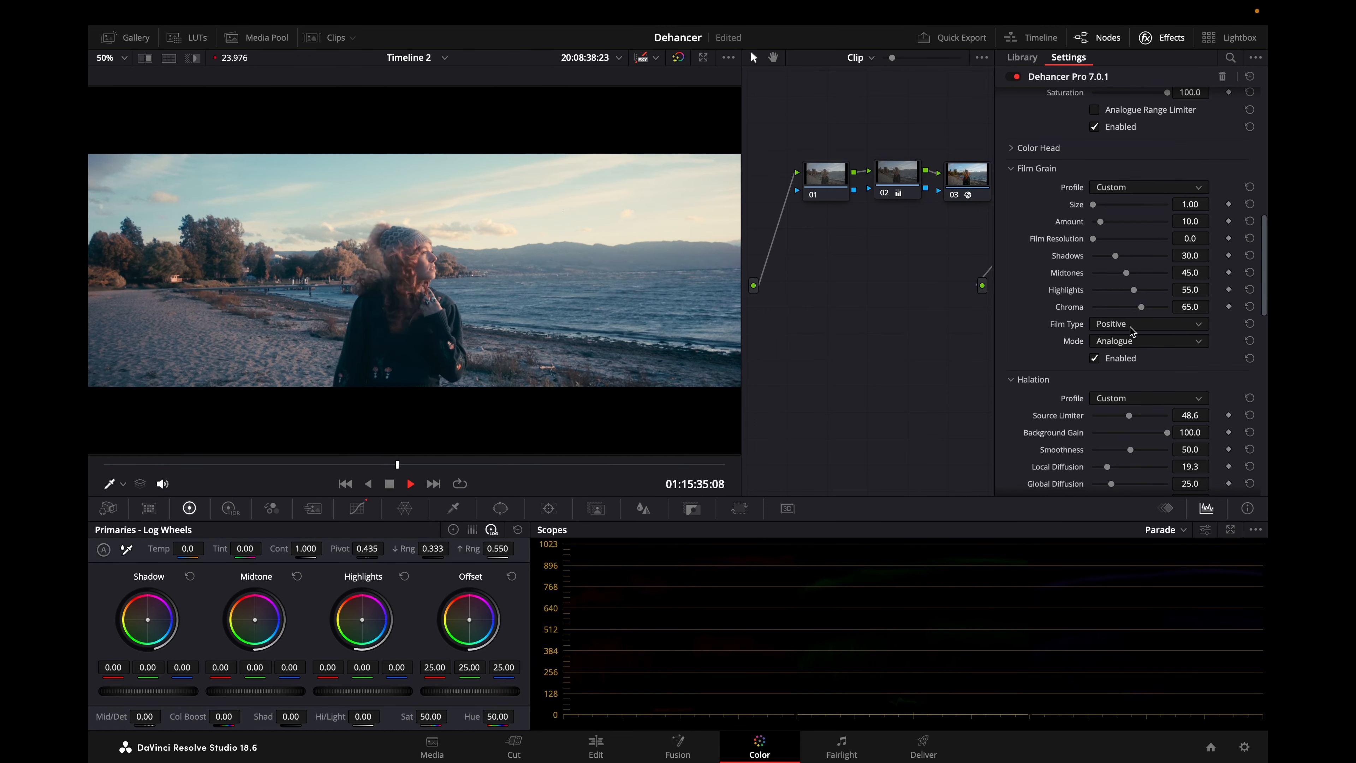
Play and scrub through the lakeside clip of the woman up close to examine its film grain.
key(space)
scroll(523, 356, up, 4)
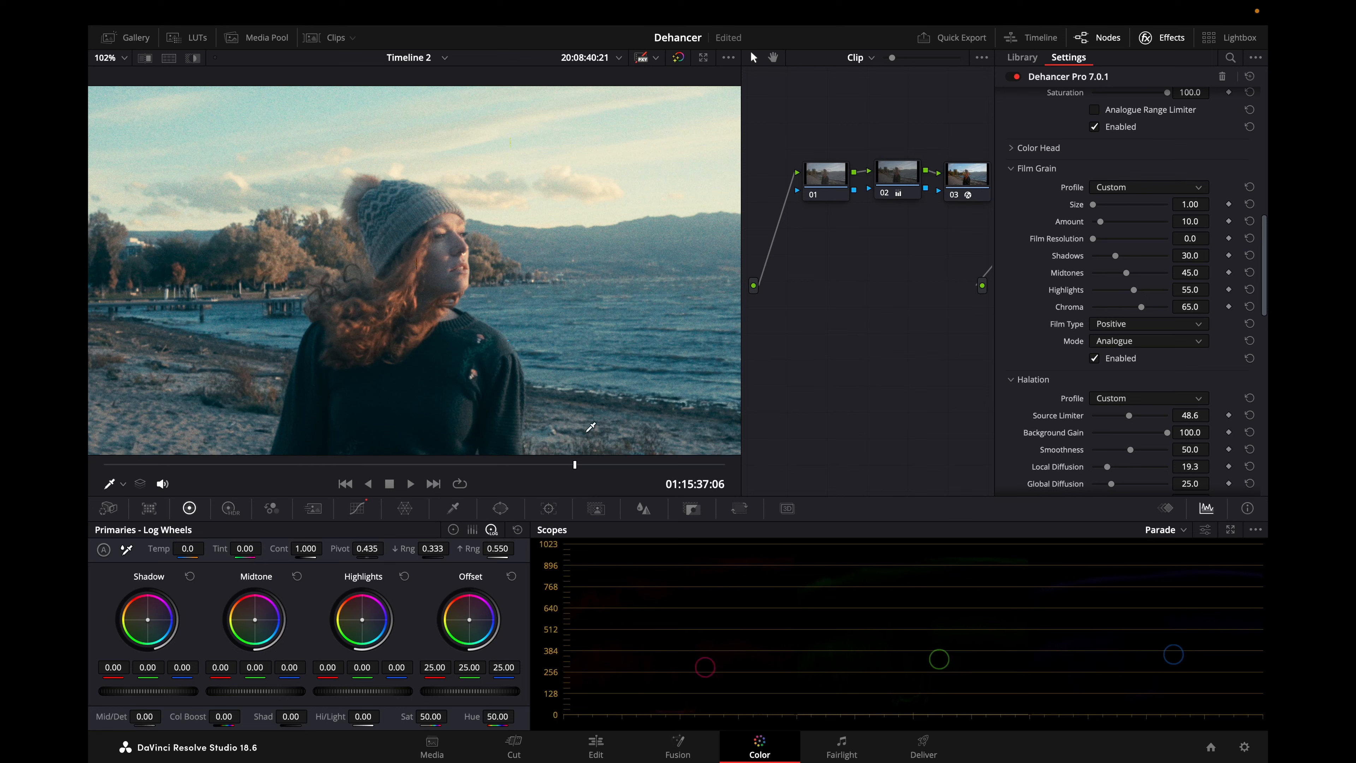
drag(575, 470, 91, 482)
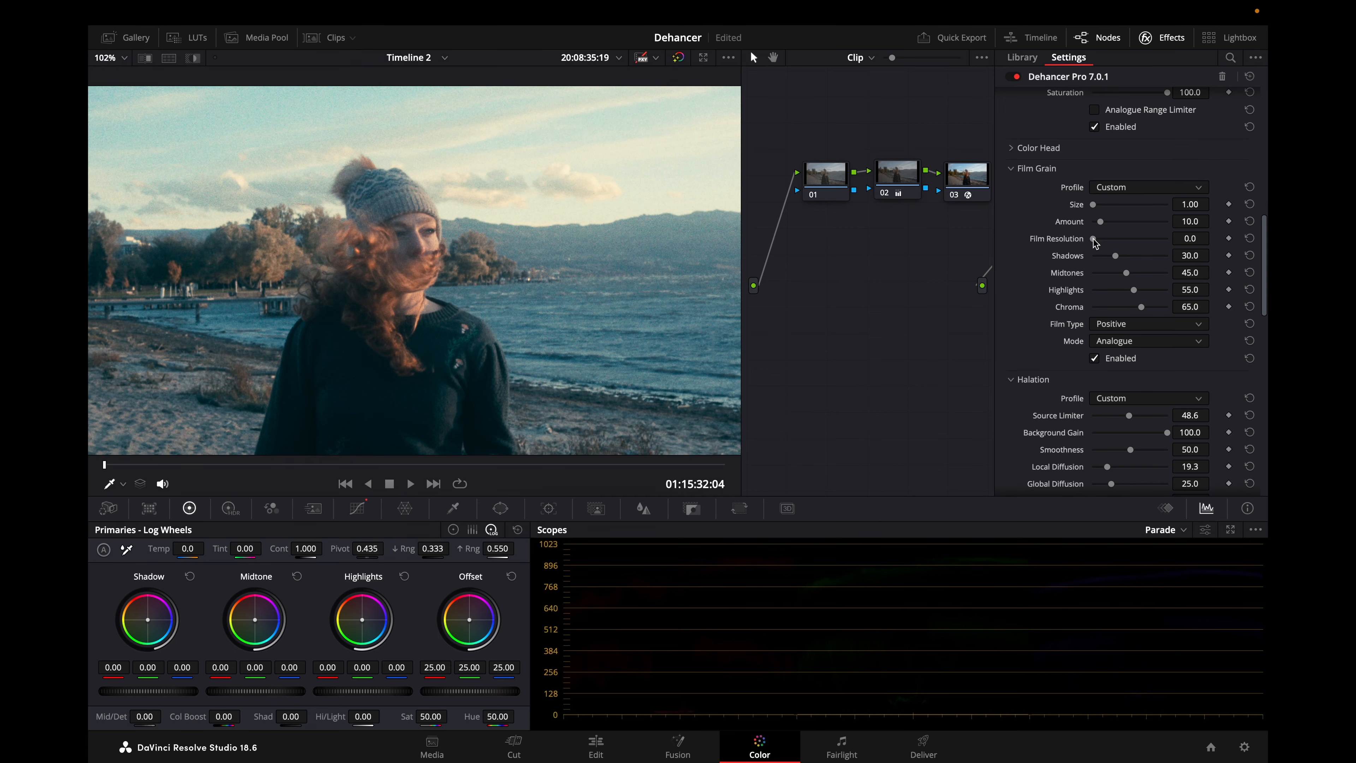
key(space)
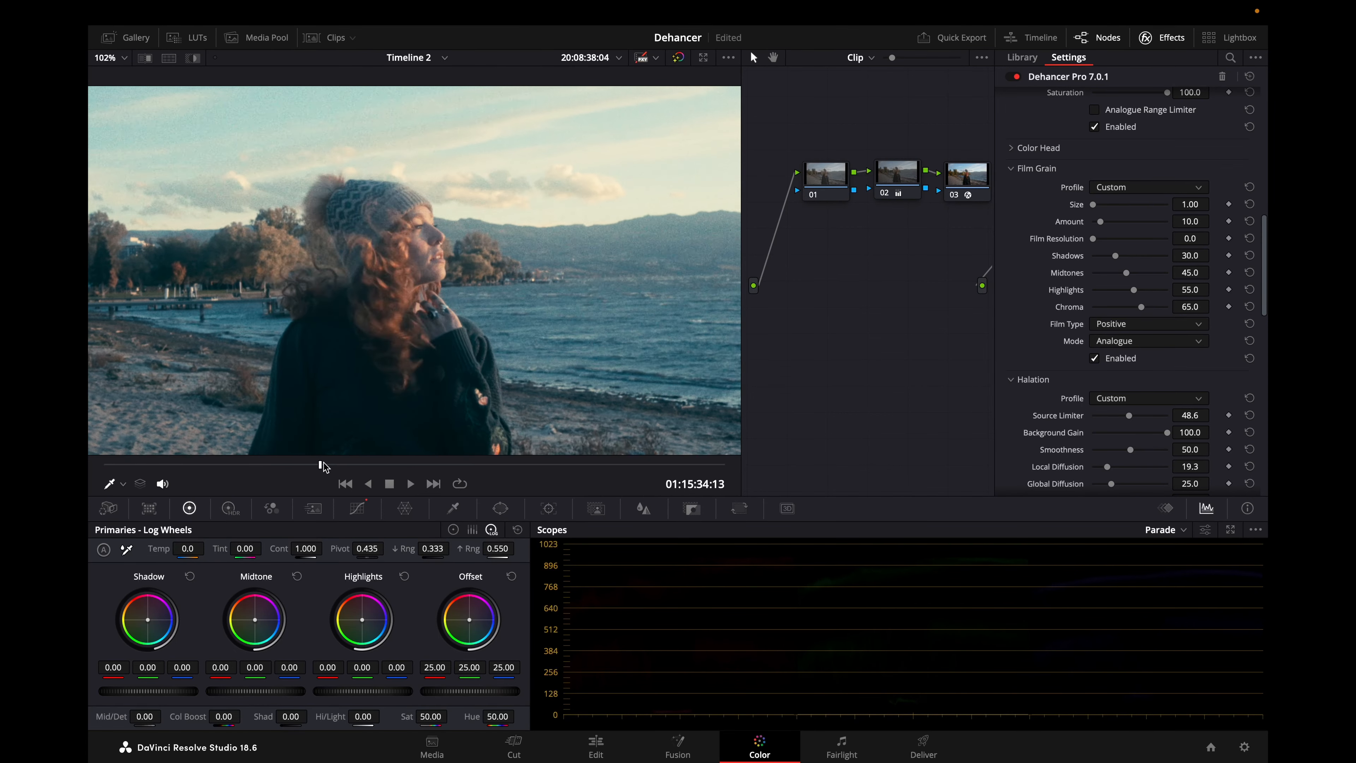
drag(333, 466, 363, 469)
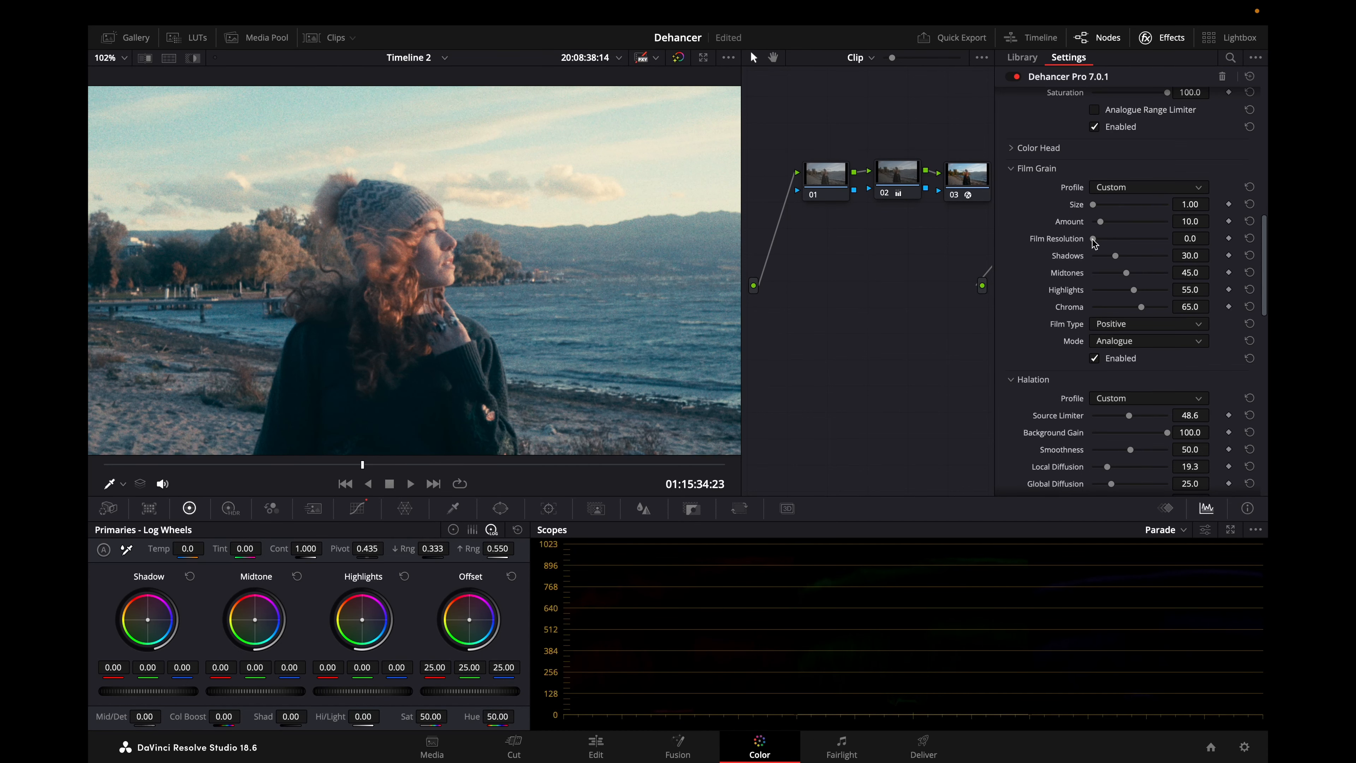
Raise the lakeside clip's Film Resolution to 100 and play it up close to examine the sharper grain.
key(shift+z)
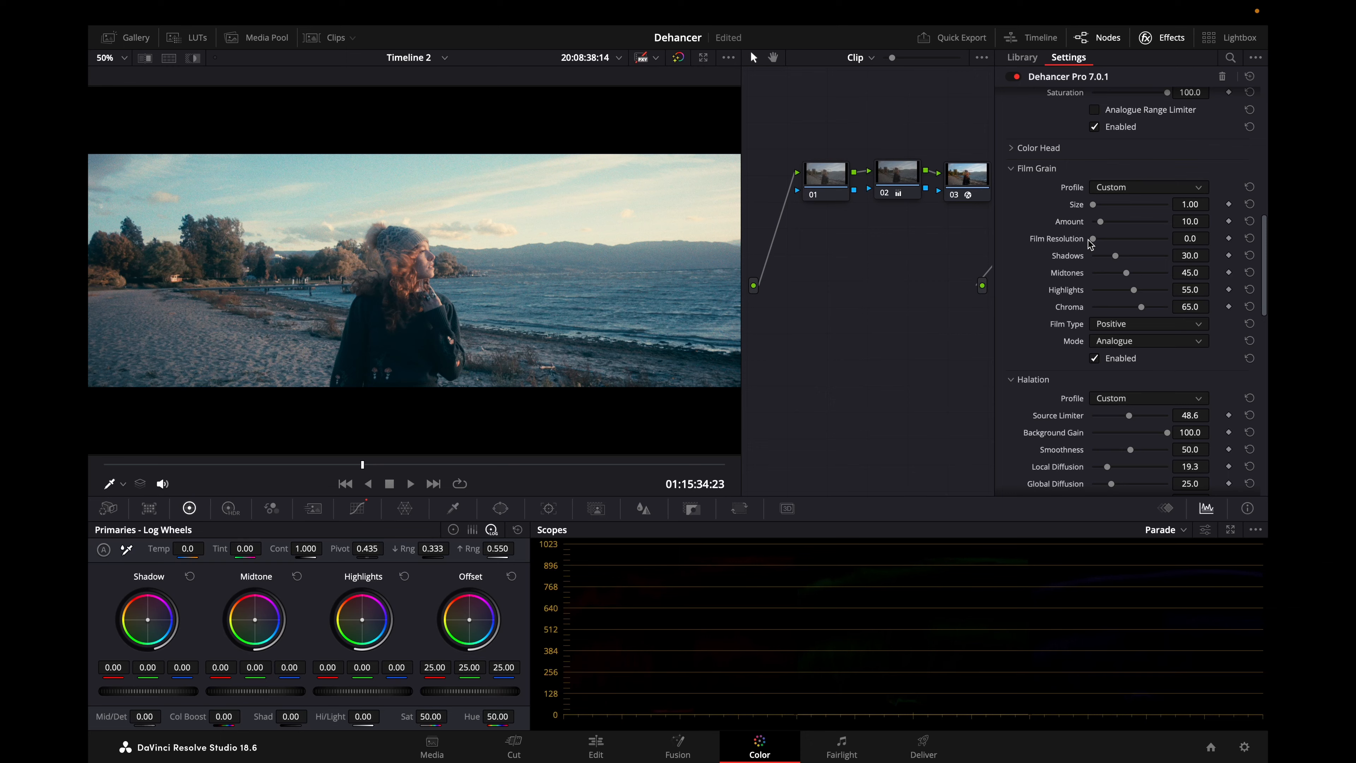
scroll(507, 267, up, 8)
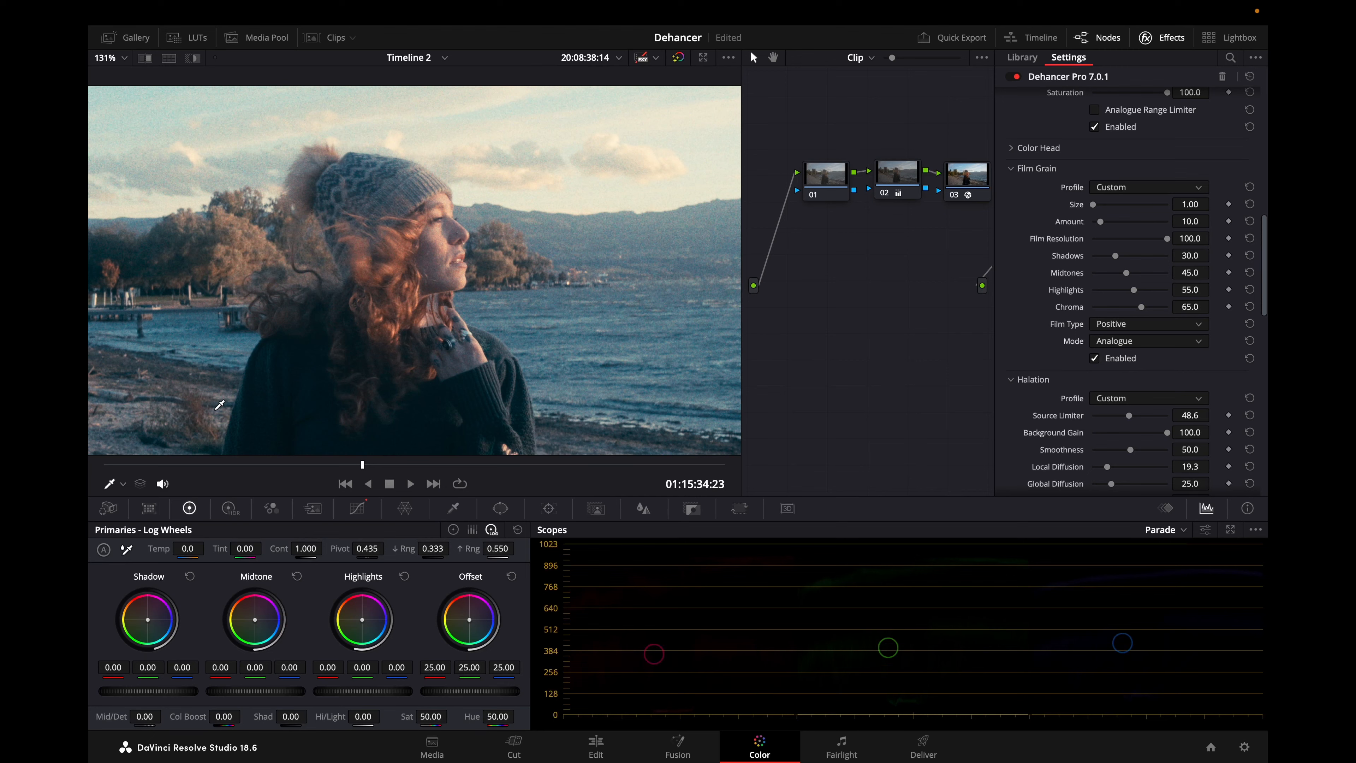
drag(269, 466, 249, 466)
key(space)
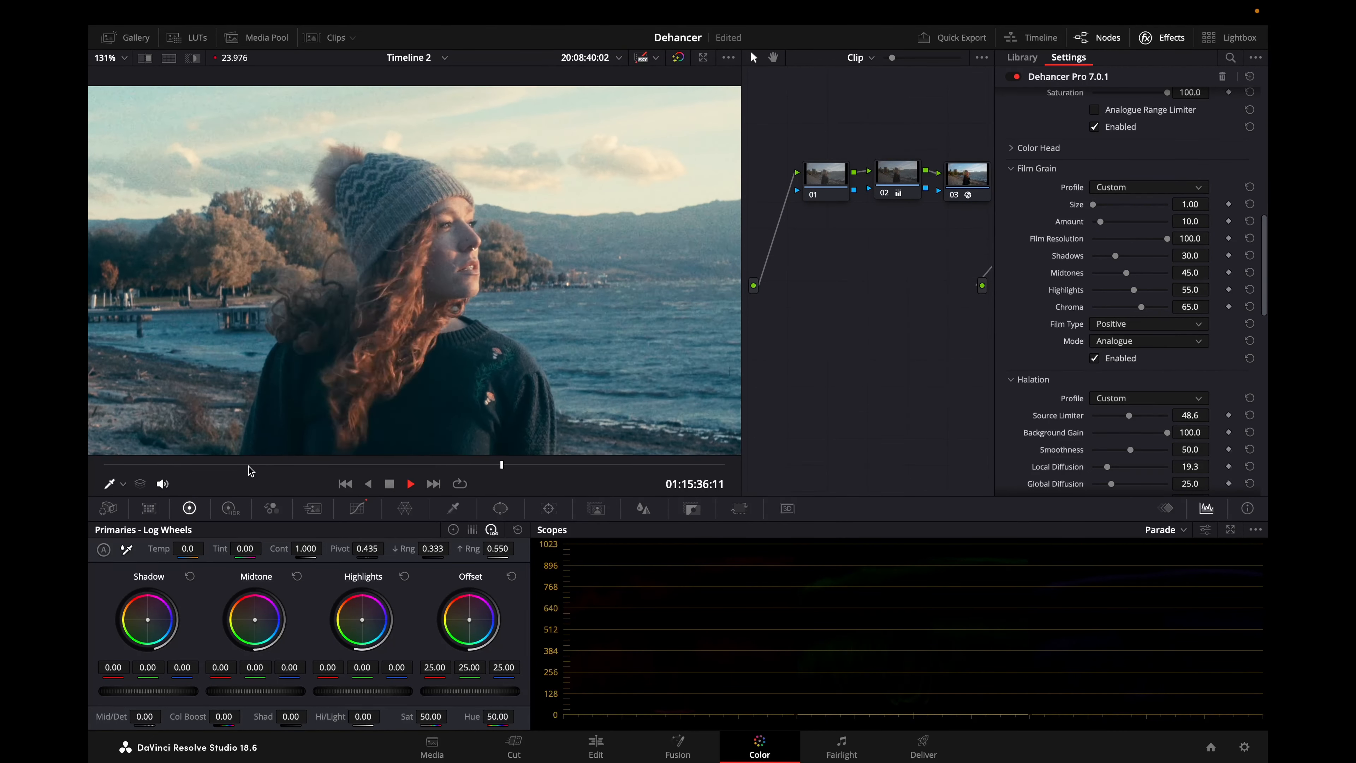
key(space)
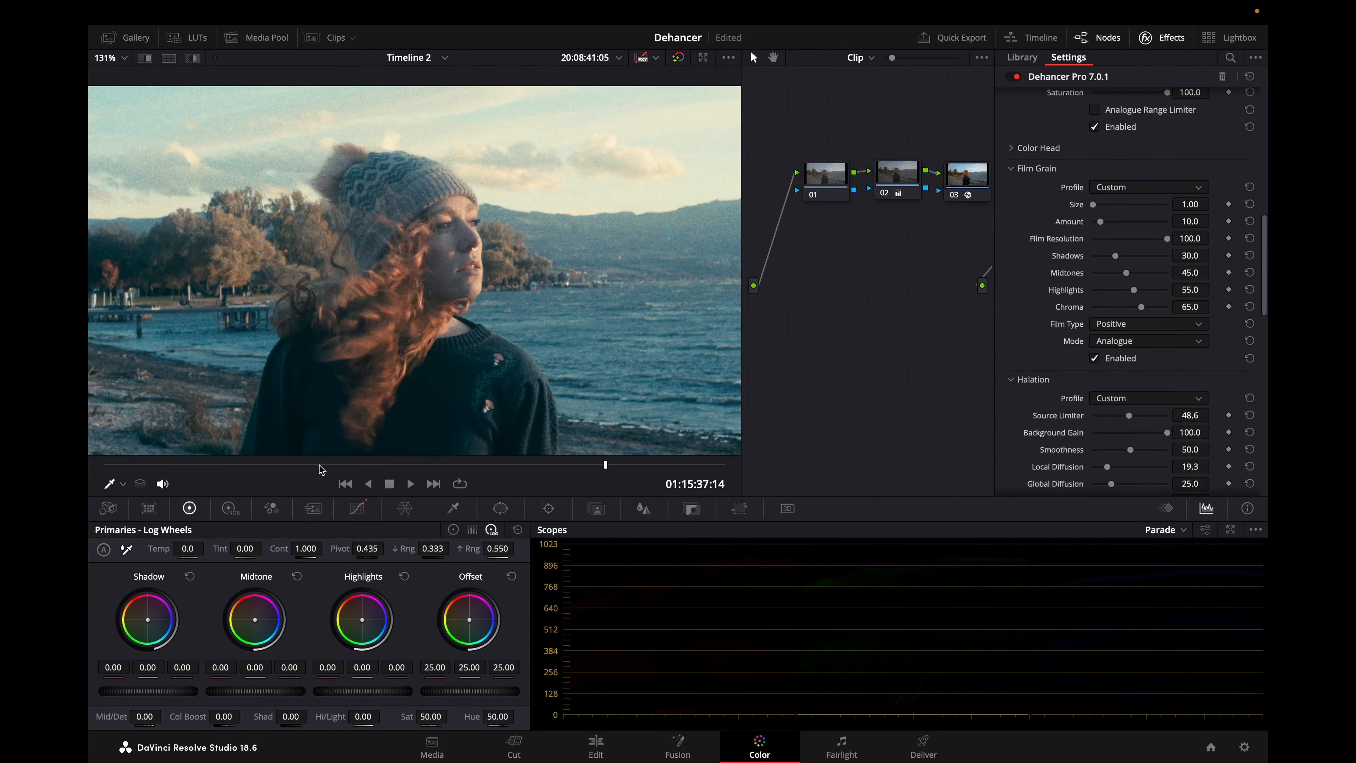
Replay the lakeside clip from an earlier frame and set its Film Resolution back to 0.
drag(318, 466, 301, 463)
key(space)
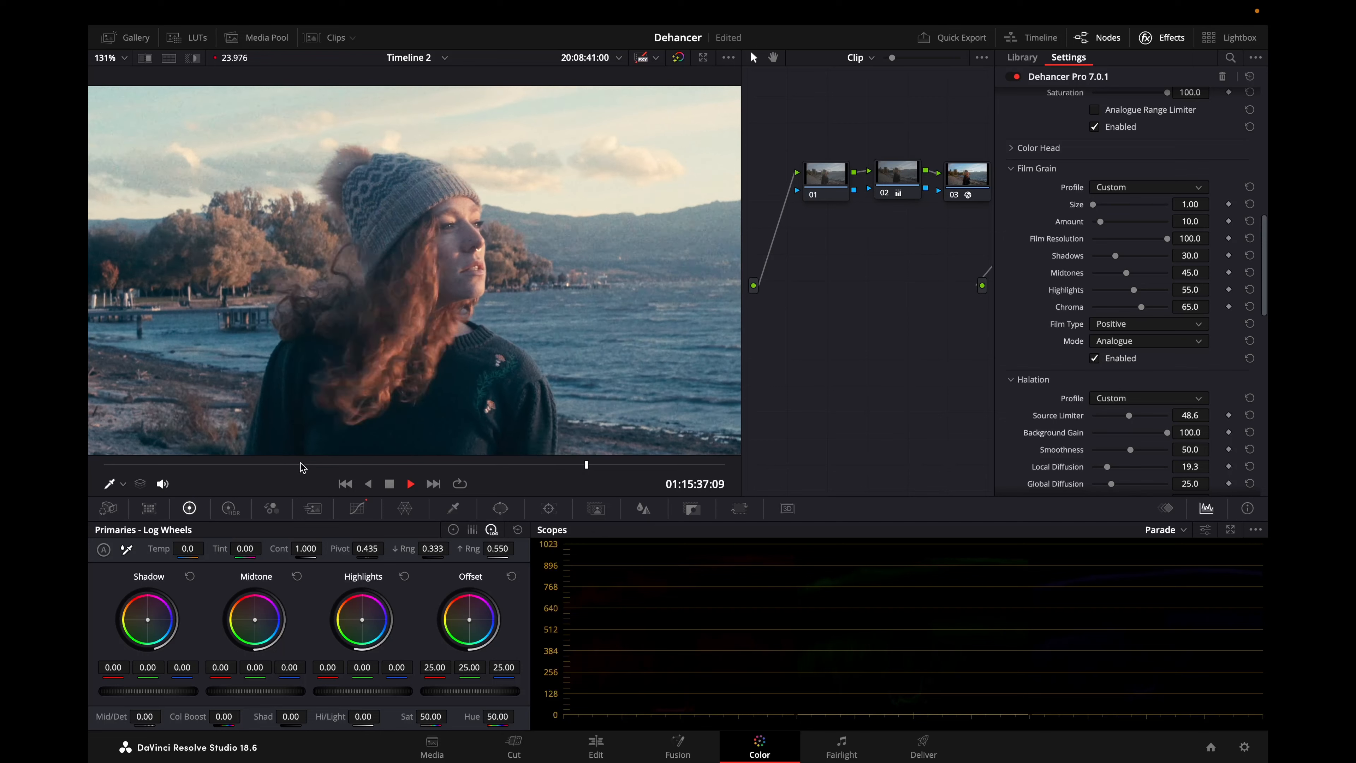
click(301, 464)
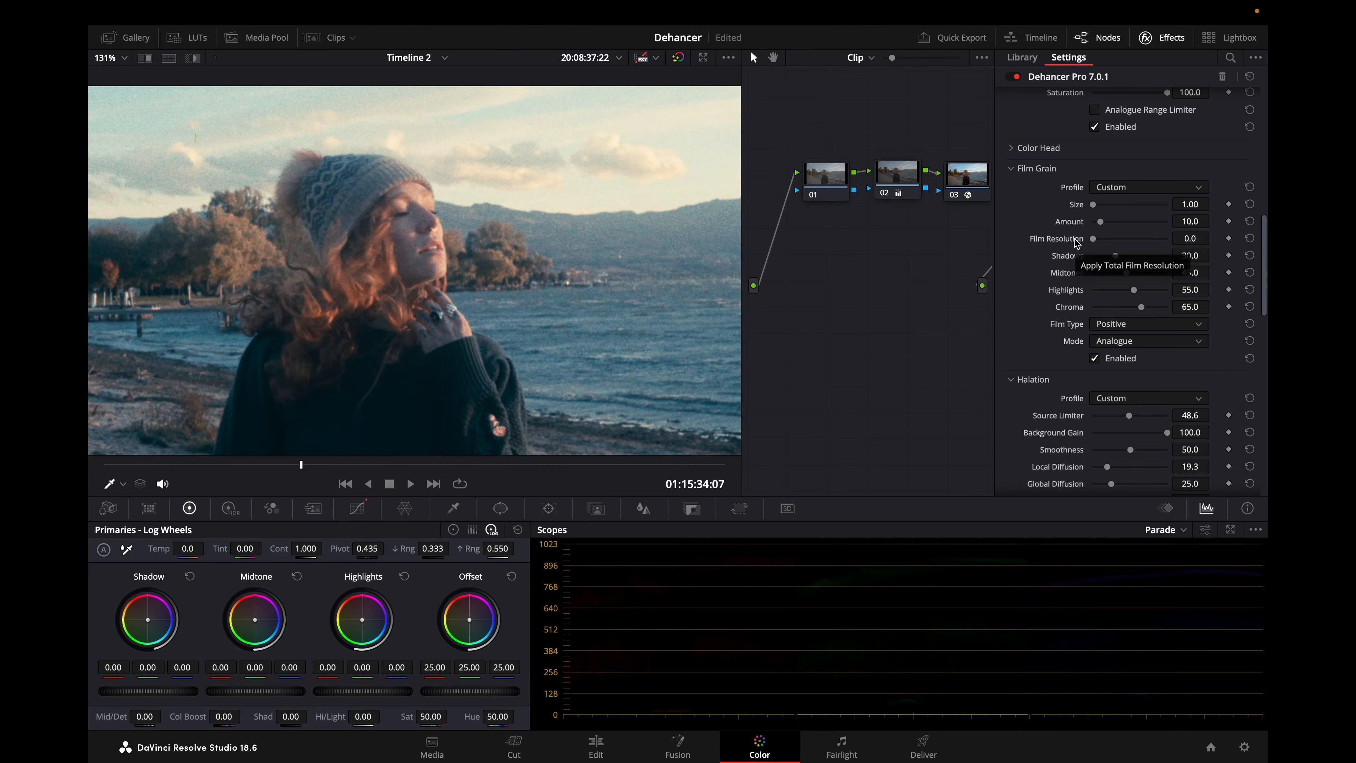
key(space)
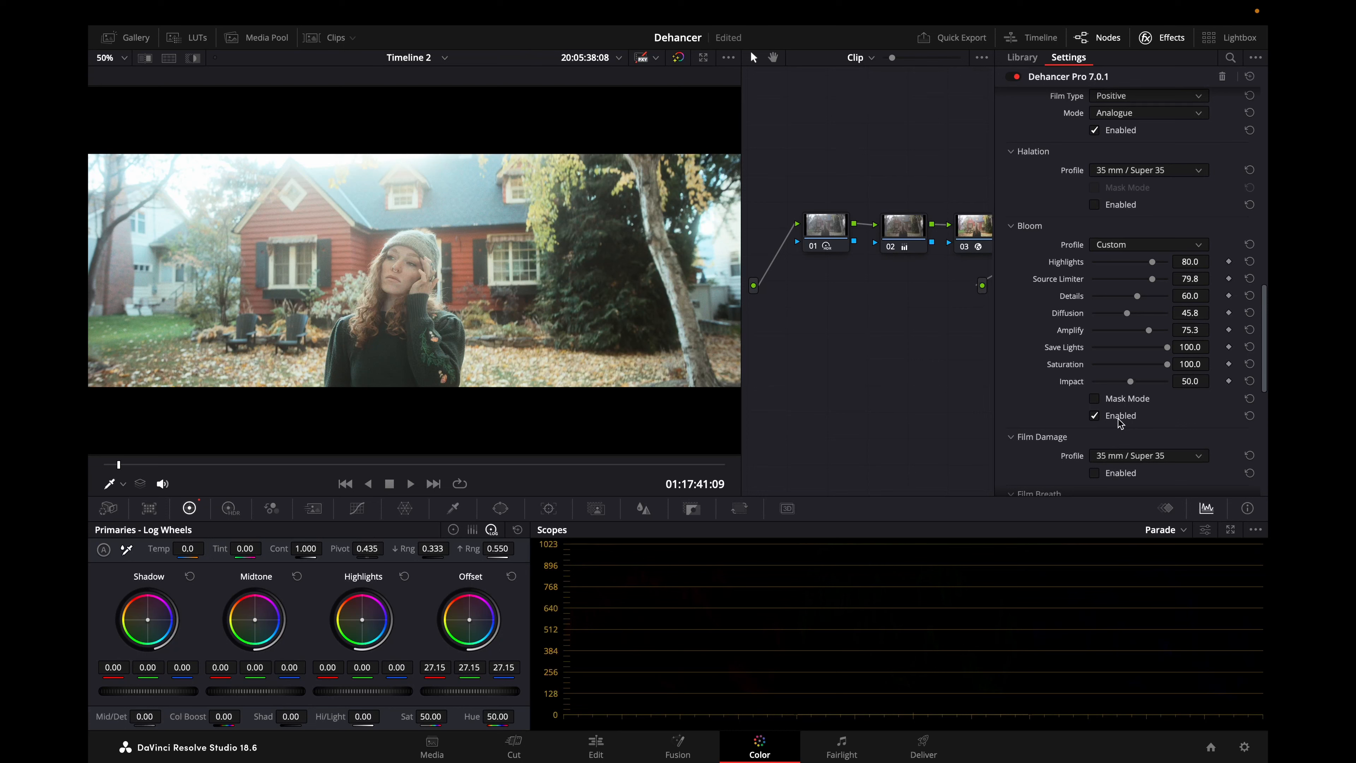
Turn Bloom off and back on while playing the red house clip up close to compare the highlights.
click(1119, 418)
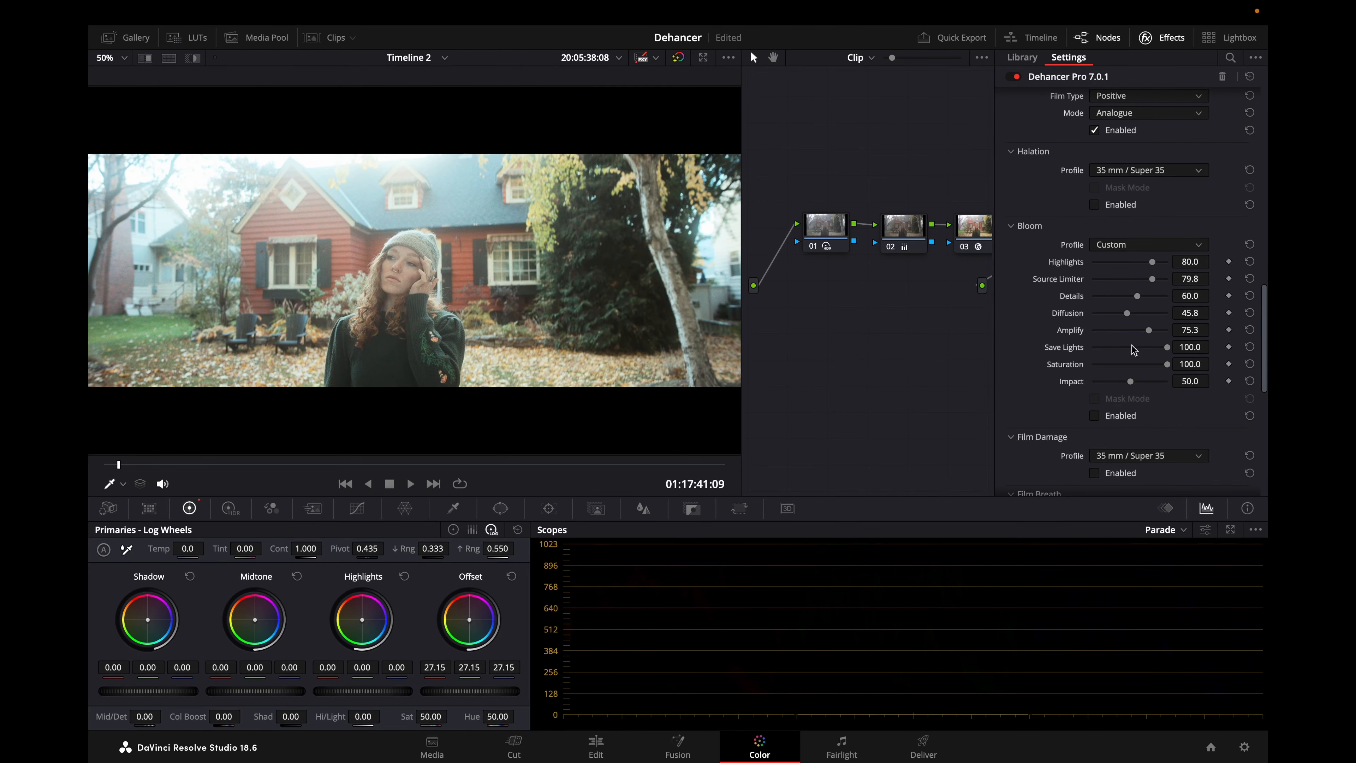
scroll(547, 230, up, 10)
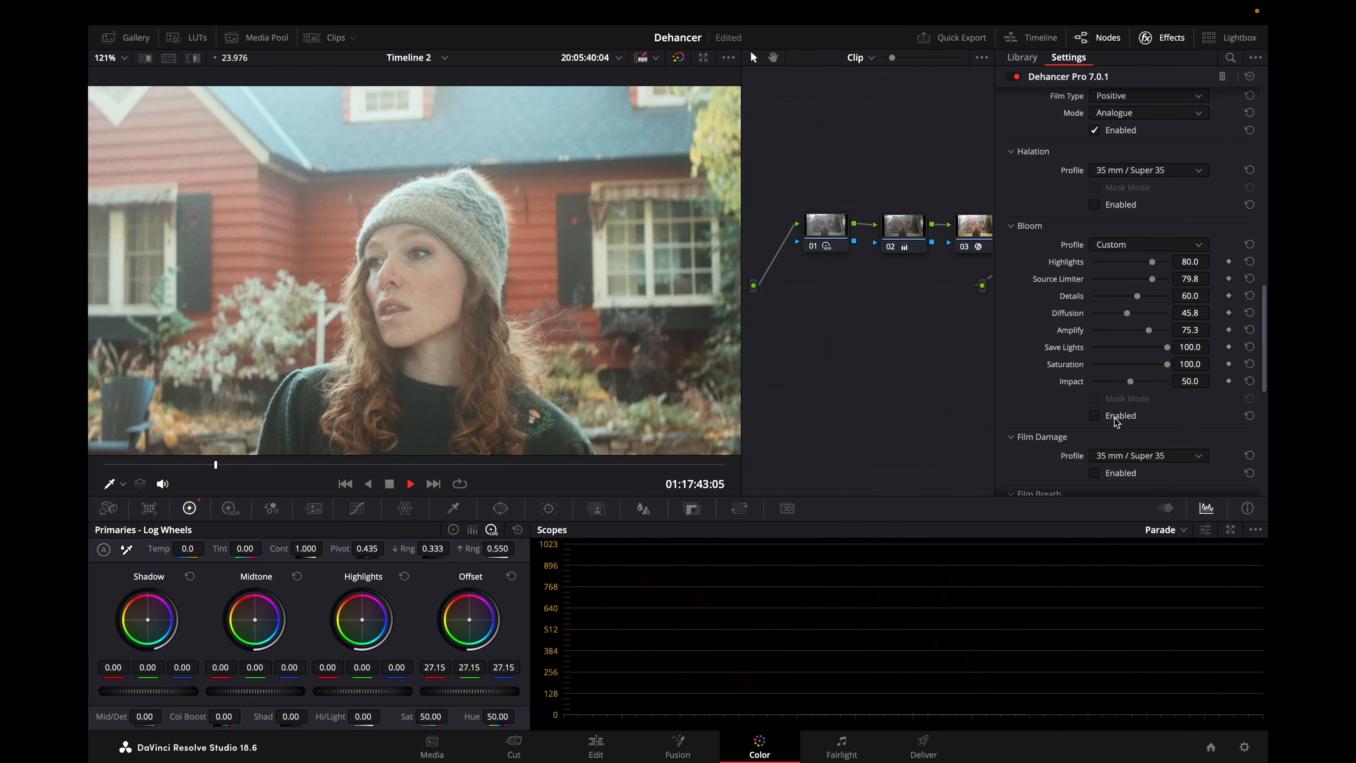
click(1115, 418)
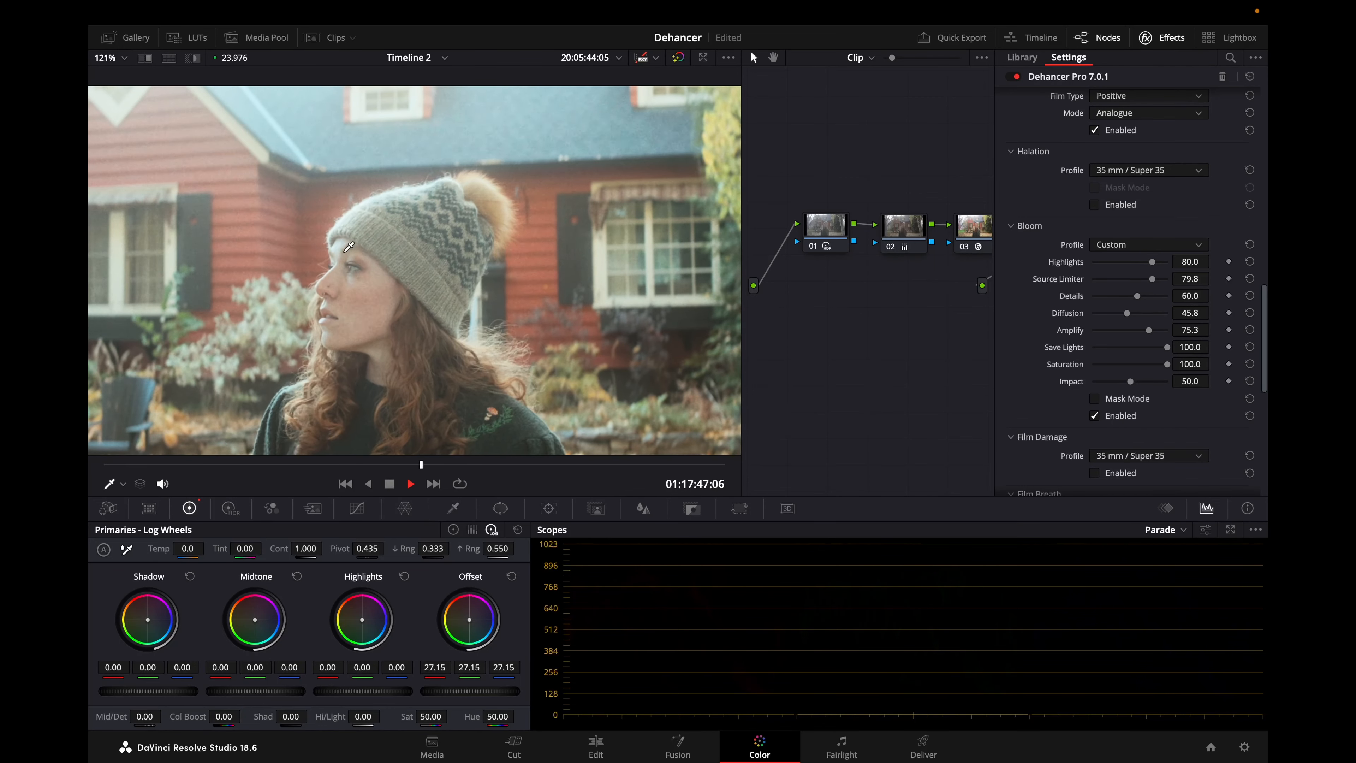
Play the red house clip up close with Bloom enabled, fit the whole frame in the viewer and save the project.
key(space)
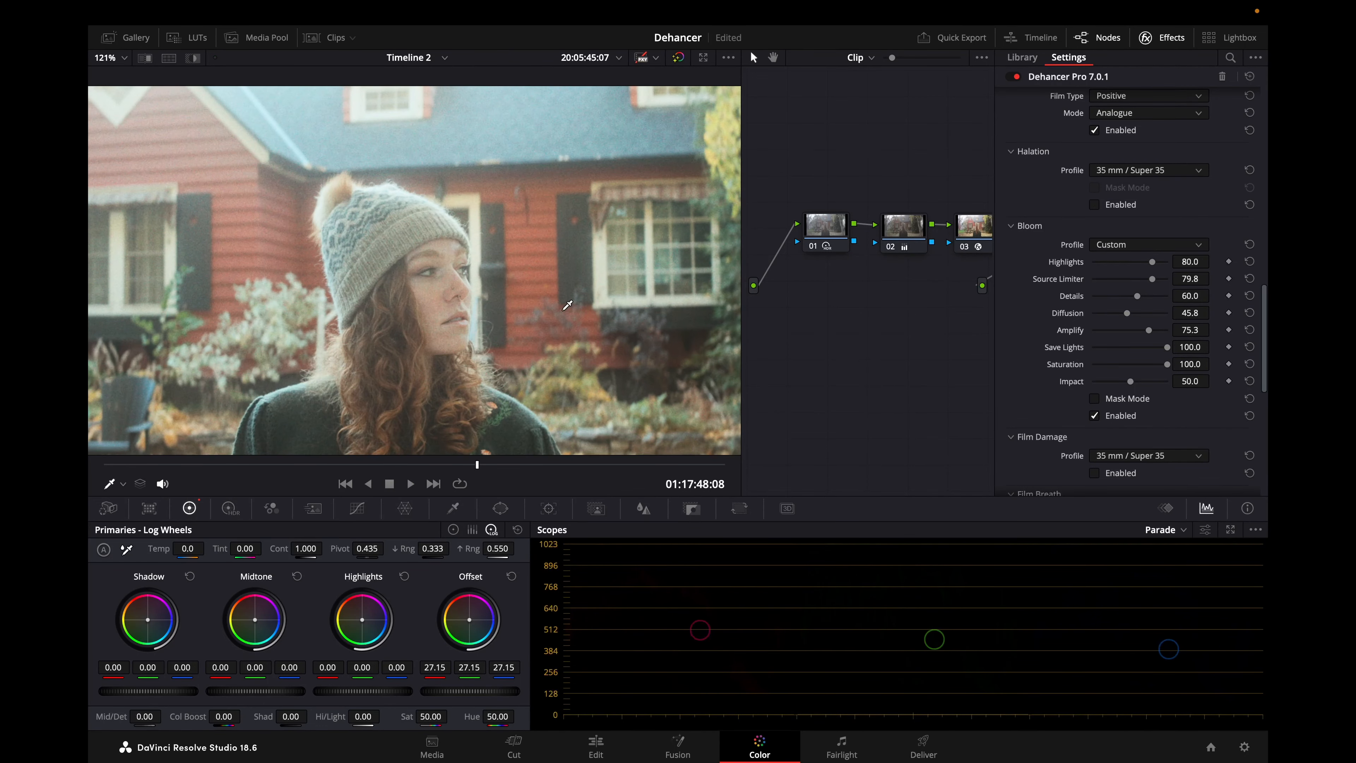
key(space)
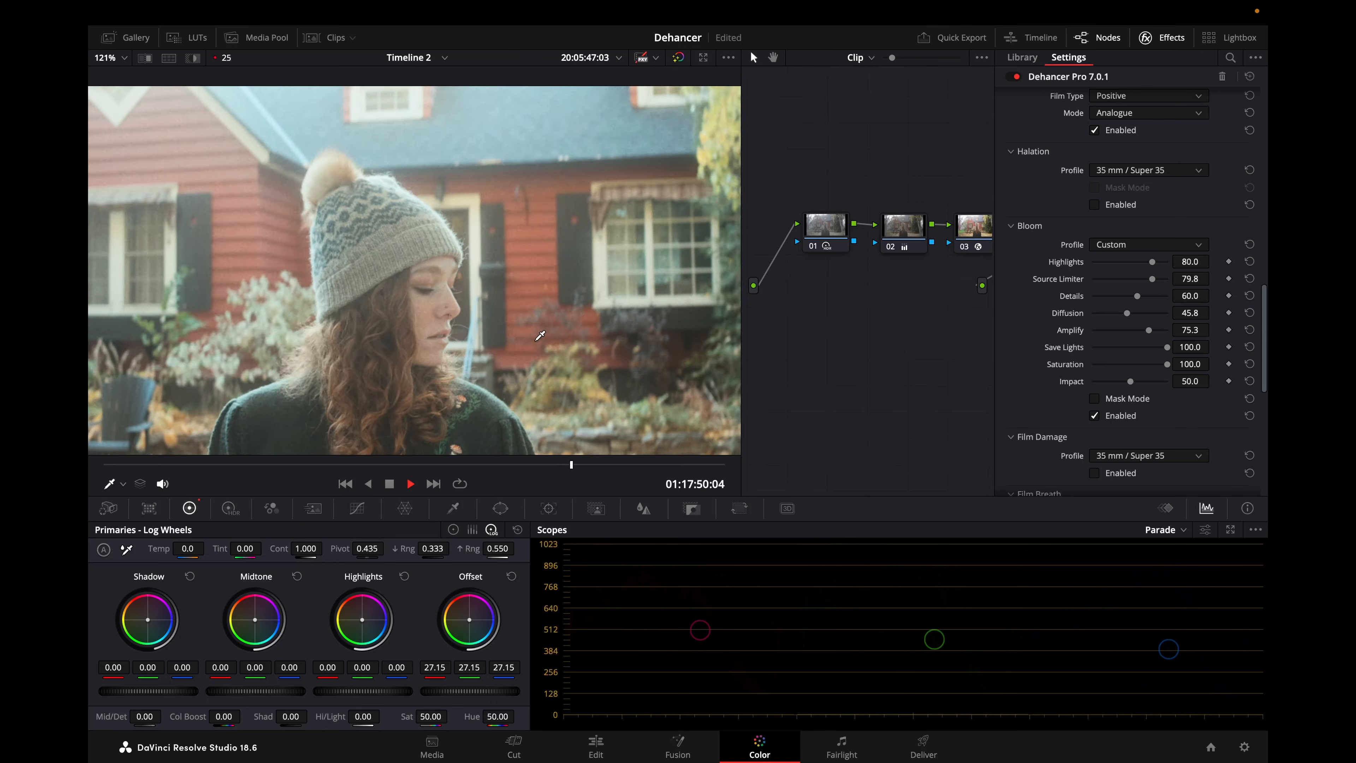
key(space)
key(shift+z)
key(ctrl+s)
Compare the house and the woman's face up close with Bloom disabled and re-enabled, moving back to an earlier frame.
click(1129, 419)
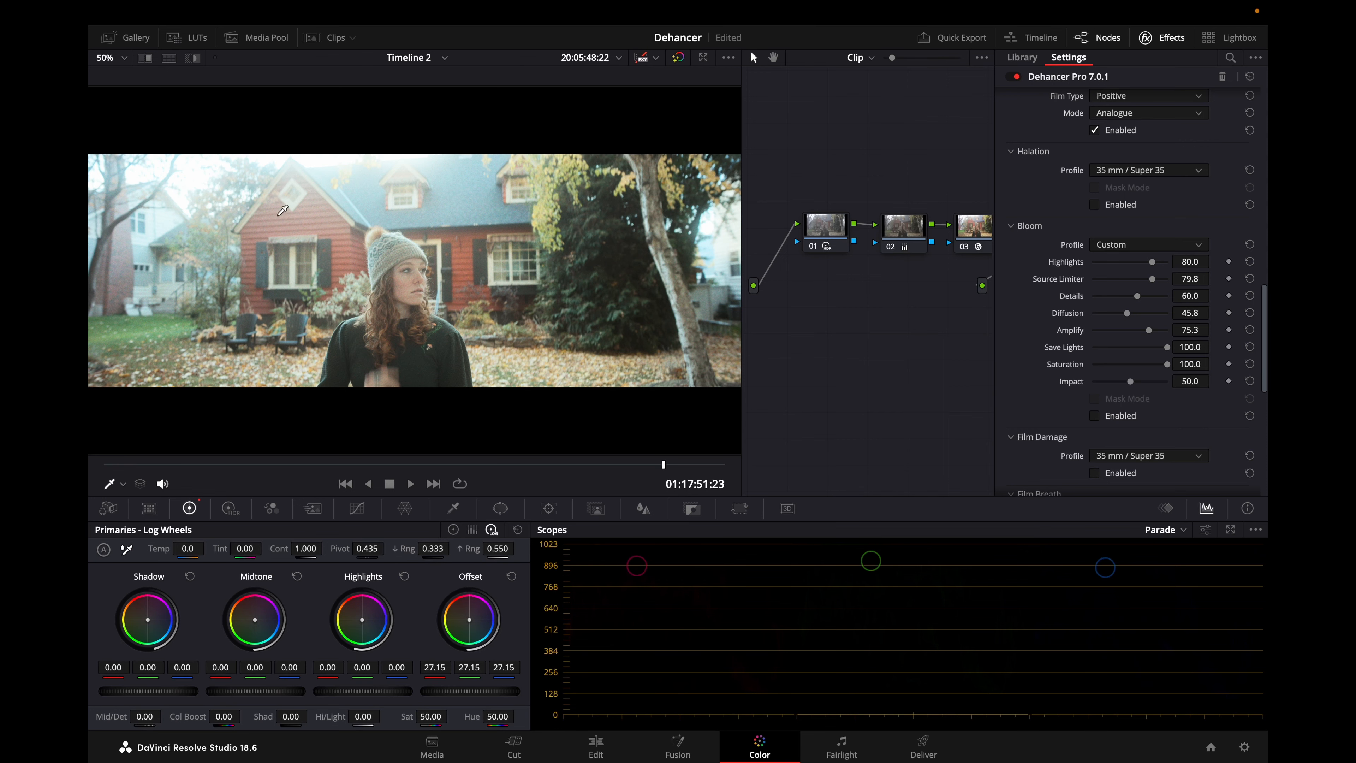
scroll(449, 197, up, 4)
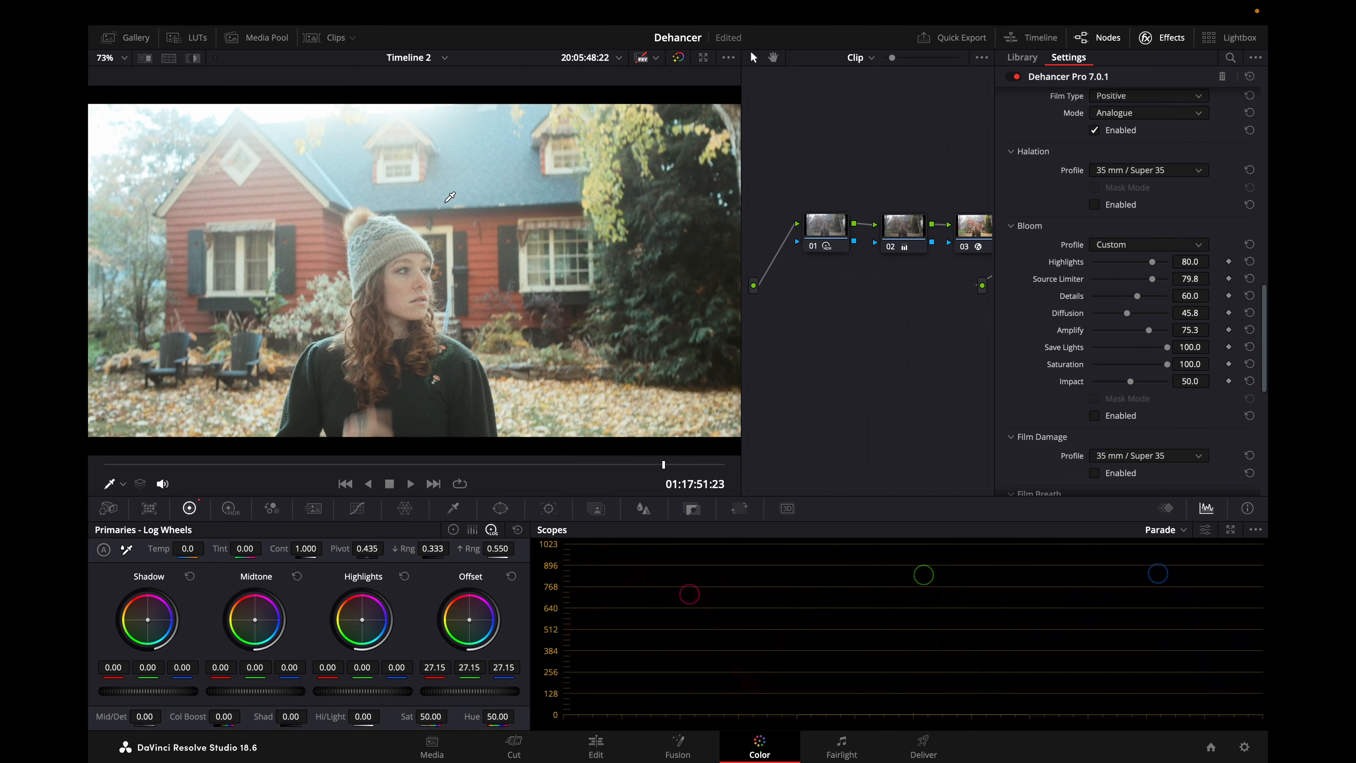
scroll(449, 197, down, 2)
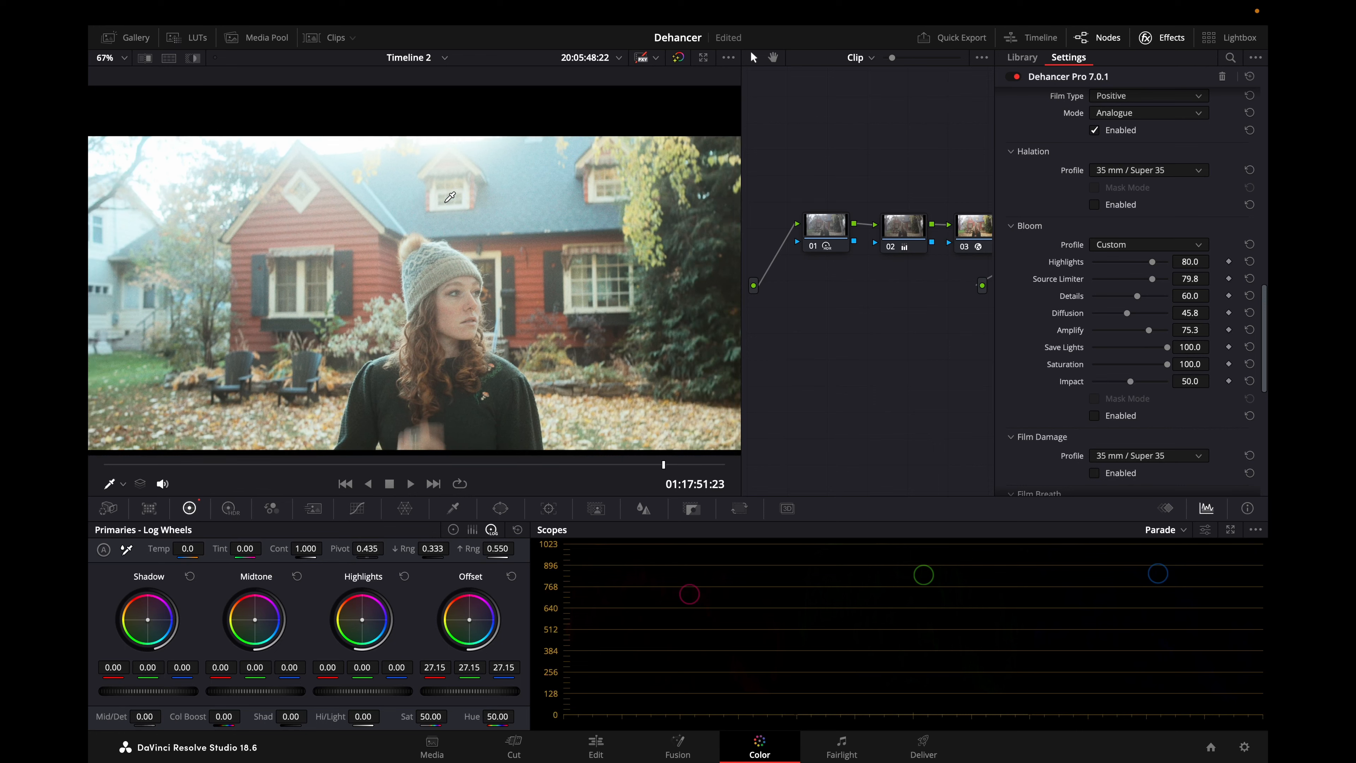
scroll(404, 211, up, 3)
scroll(405, 211, up, 1)
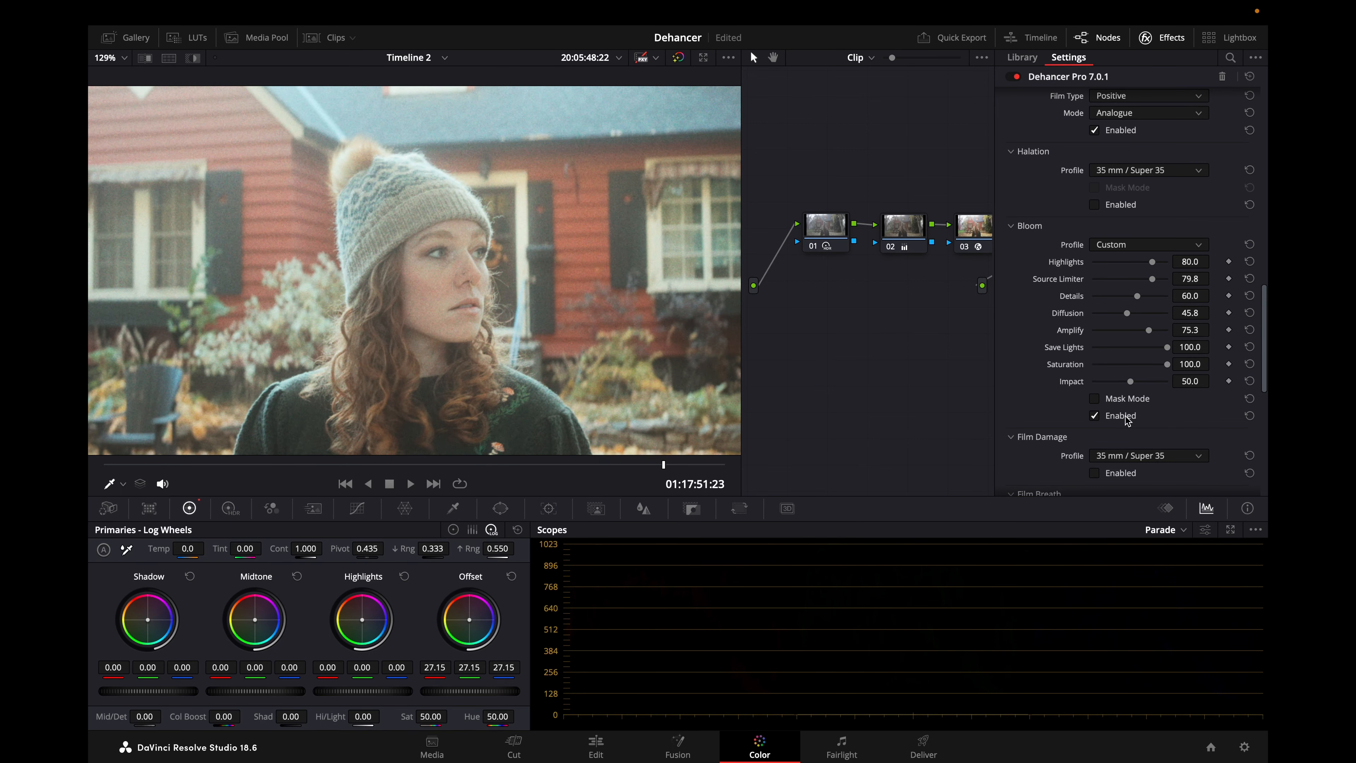
drag(597, 465, 412, 464)
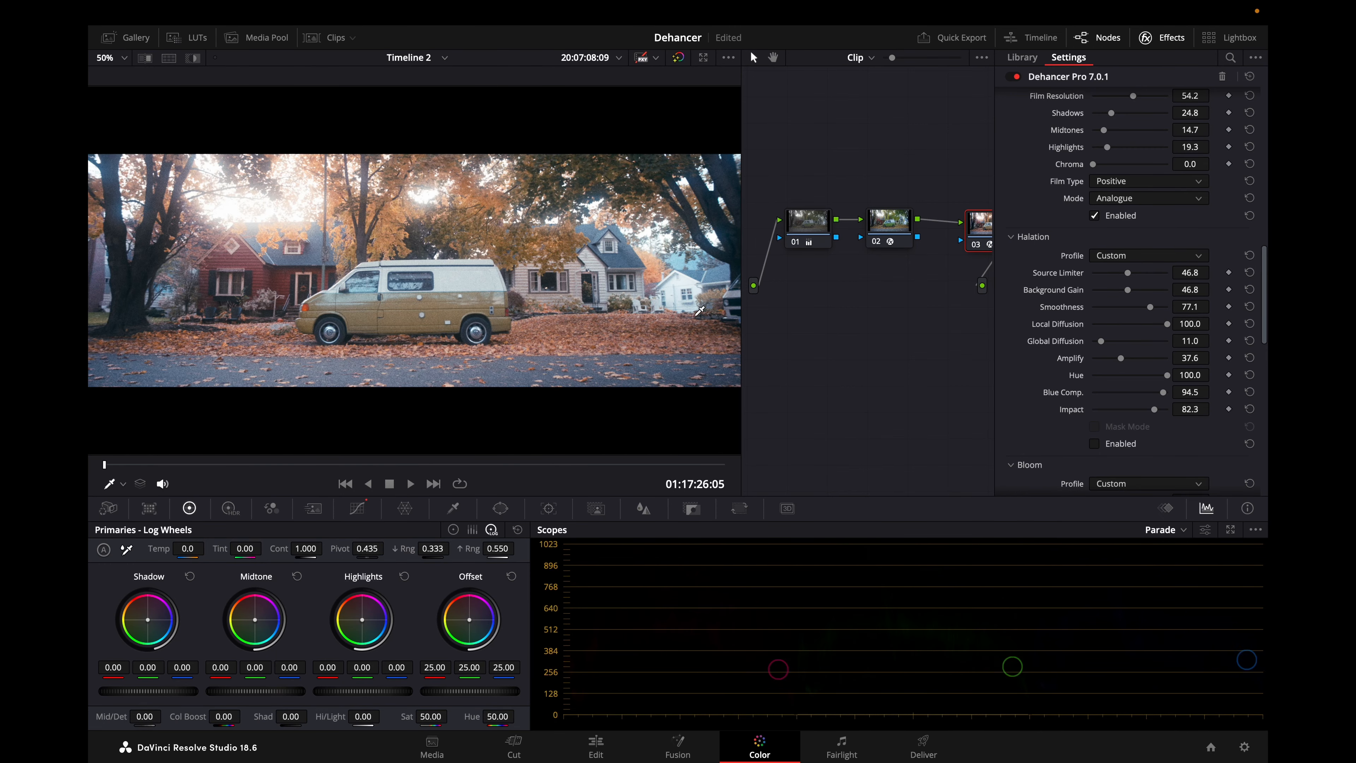
Enable Halation on the orange-toned van clip, framing the bright gaps in the foliage above the white house up close.
scroll(698, 311, up, 3)
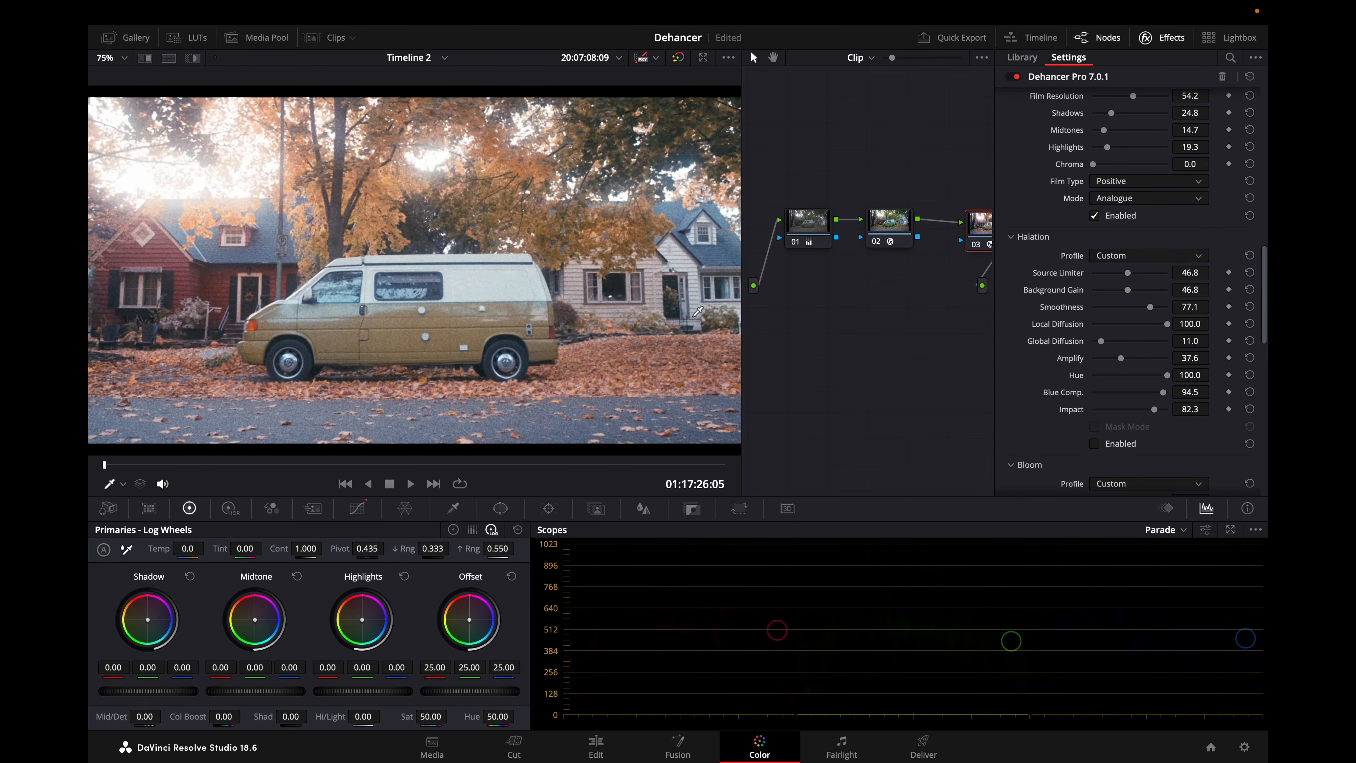
scroll(697, 310, up, 2)
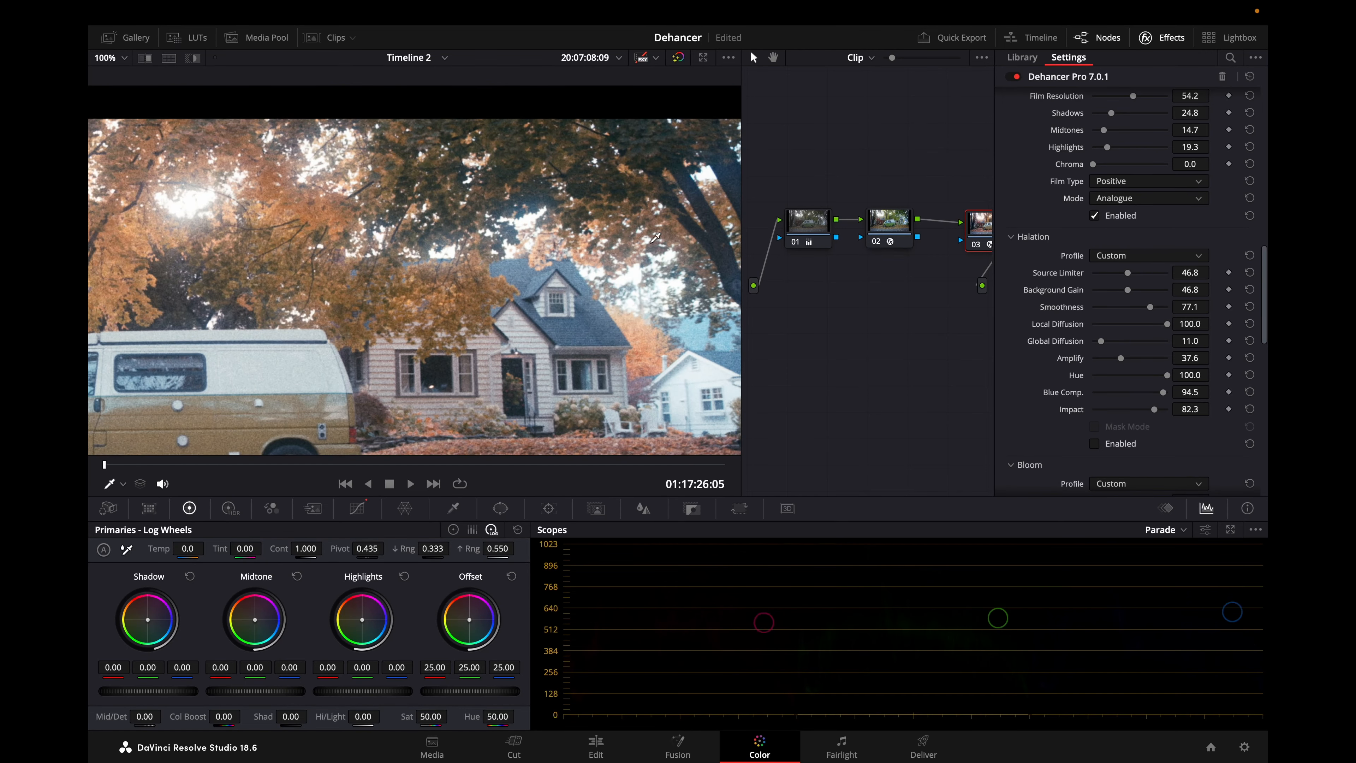
scroll(652, 219, up, 2)
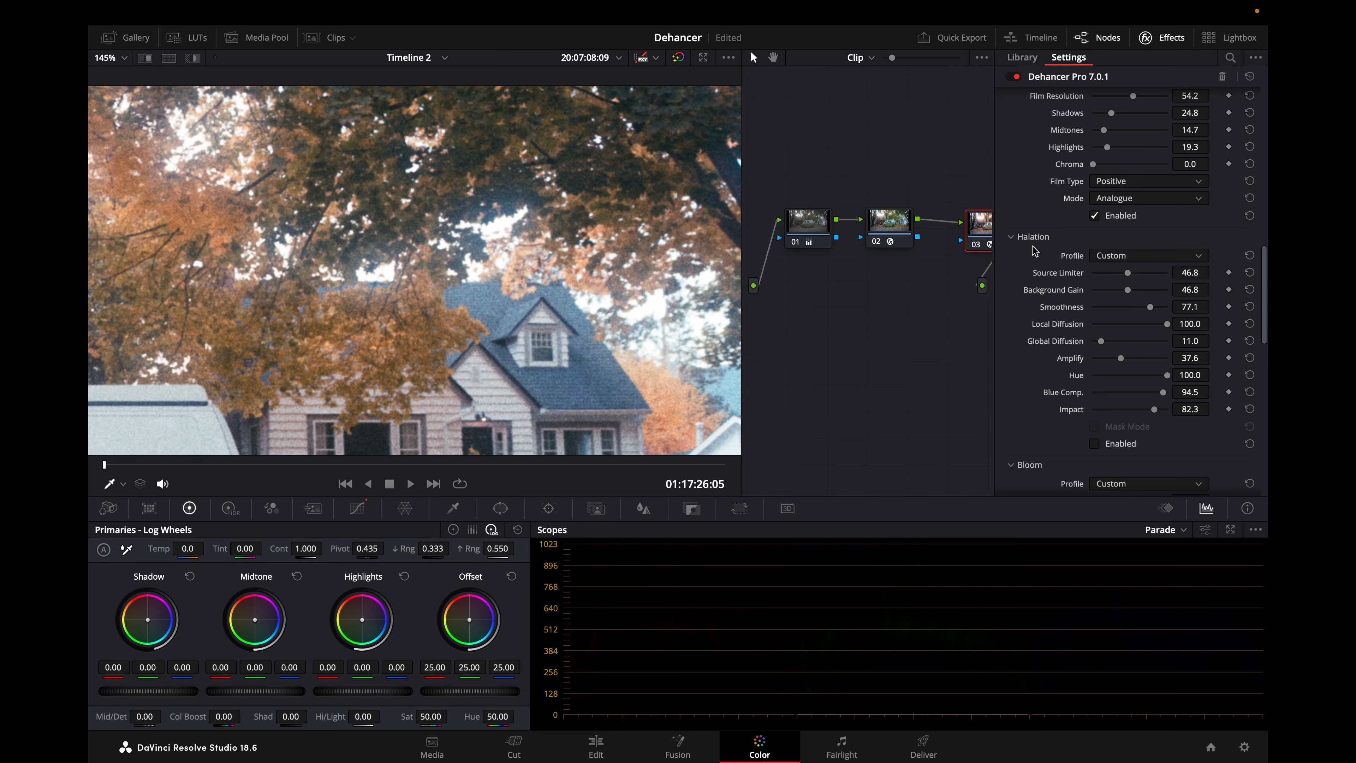
click(1131, 447)
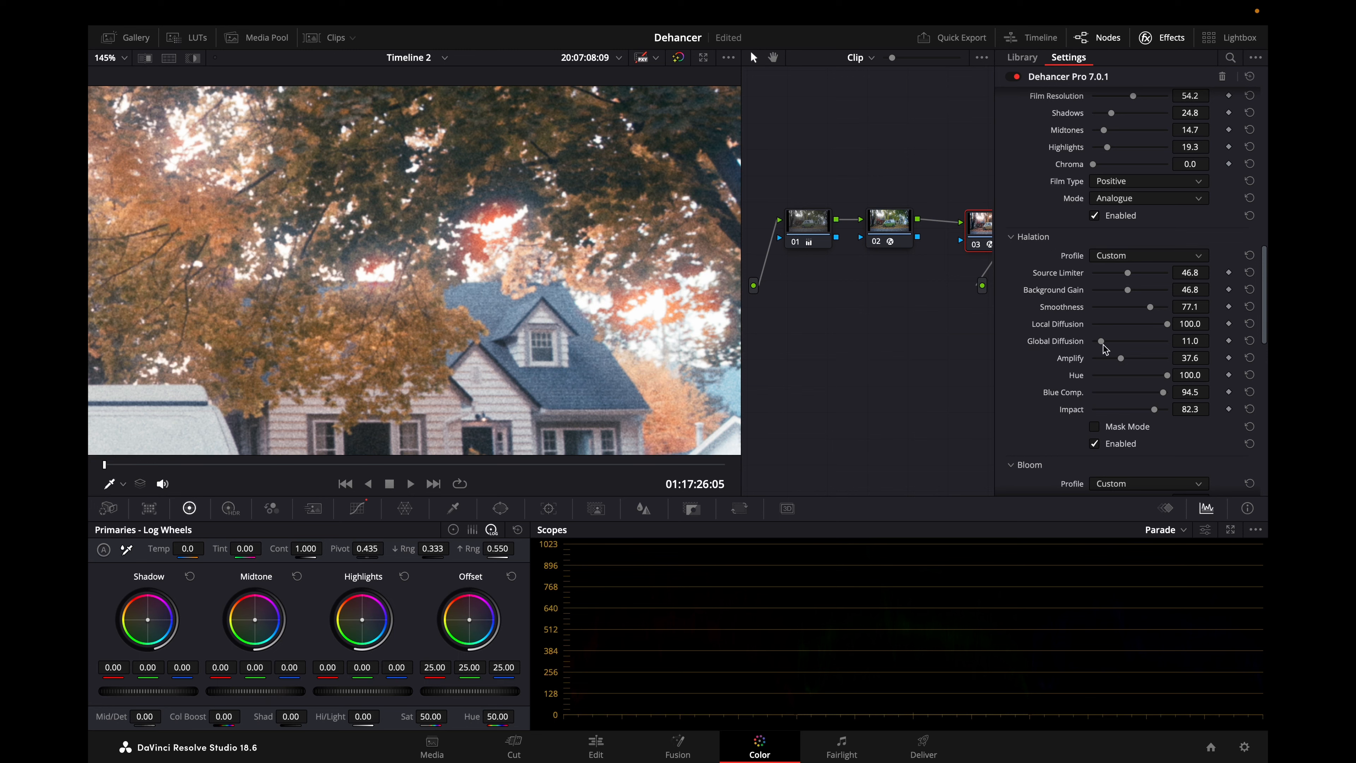
Try another halation Hue and return it to 100, then set Local Diffusion to 36.7 and Global Diffusion to 10.1 on the van clip.
drag(1167, 377, 1063, 381)
drag(1116, 375, 1219, 389)
drag(1165, 325, 1138, 318)
drag(1101, 343, 1102, 343)
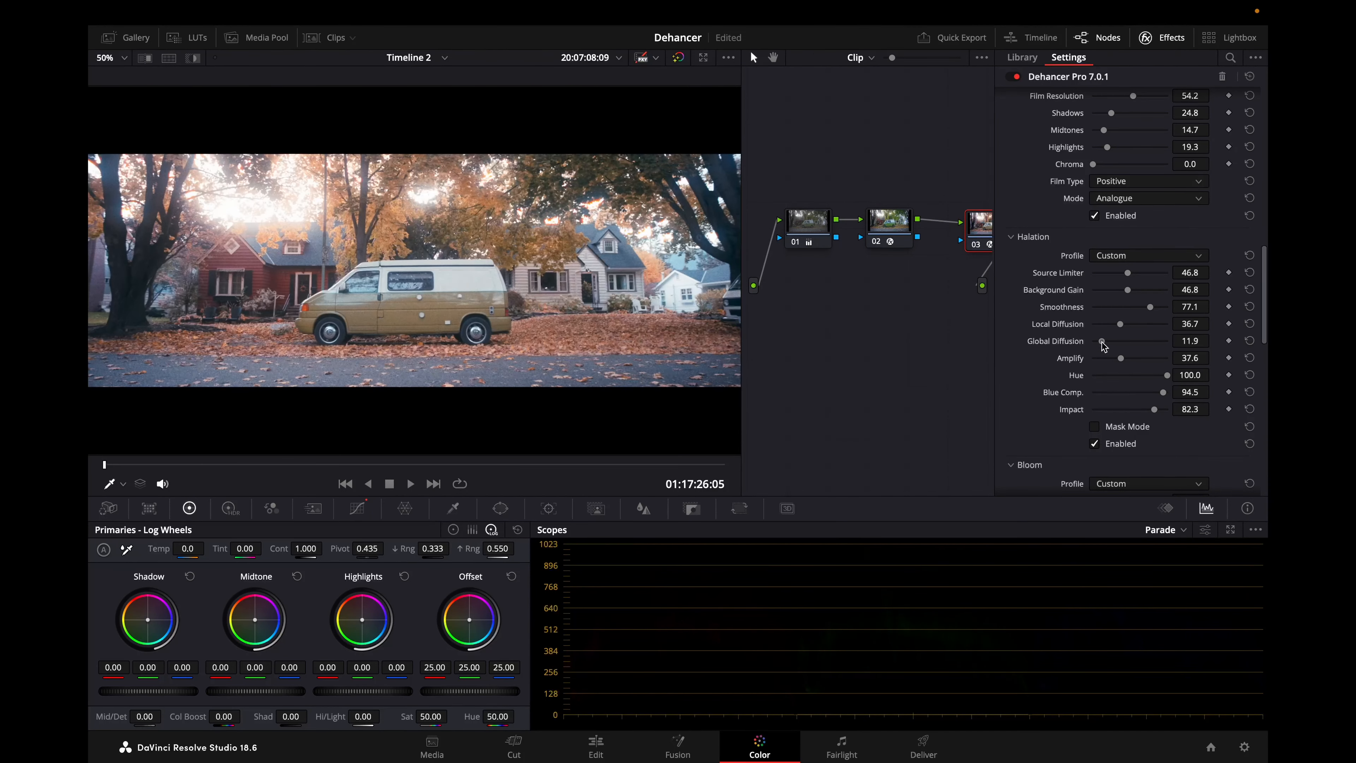
drag(1104, 342, 1096, 342)
drag(1103, 344, 1098, 343)
Play the van clip closer up and in full screen to examine the halation around the highlights.
scroll(677, 195, up, 3)
key(space)
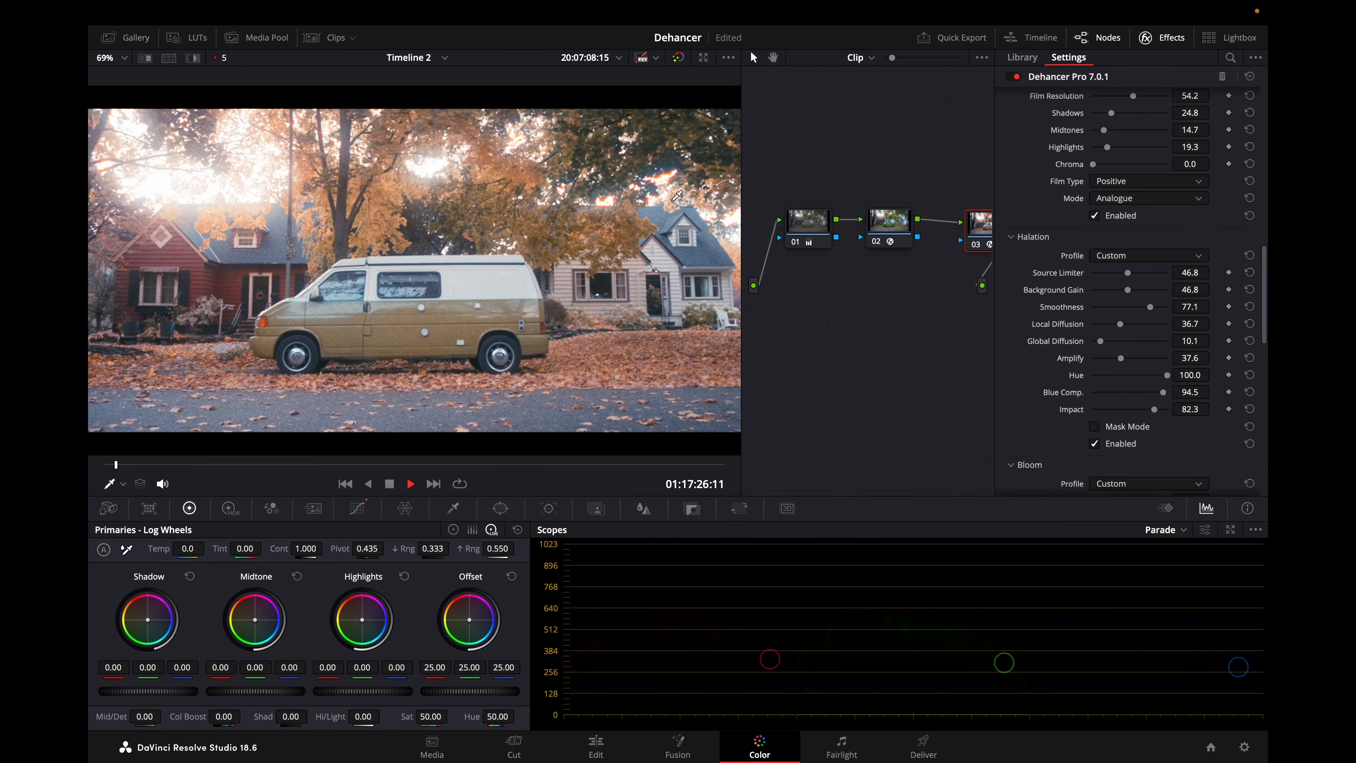
key(super+f)
mouse_move(920, 278)
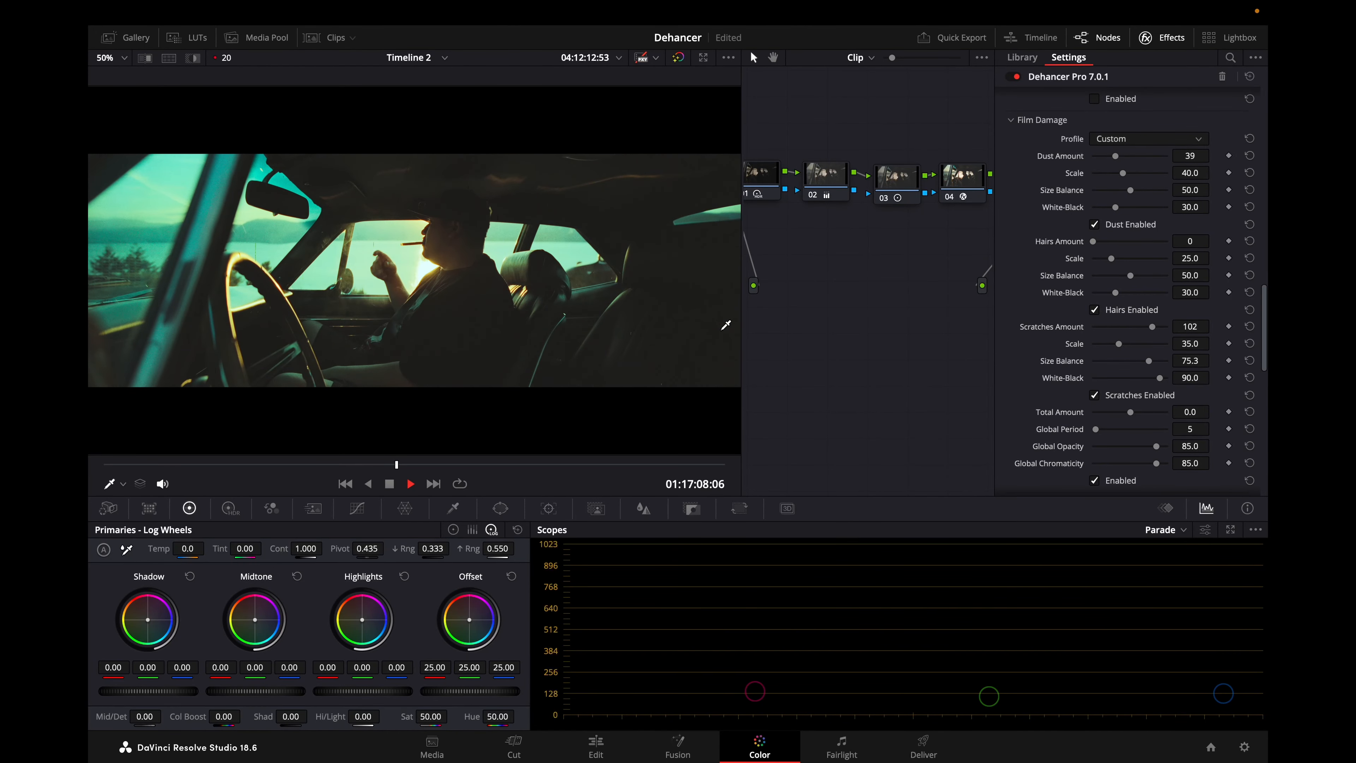
Inspect the film damage on the car interior clip up close and replay the clip from its start.
scroll(726, 323, up, 4)
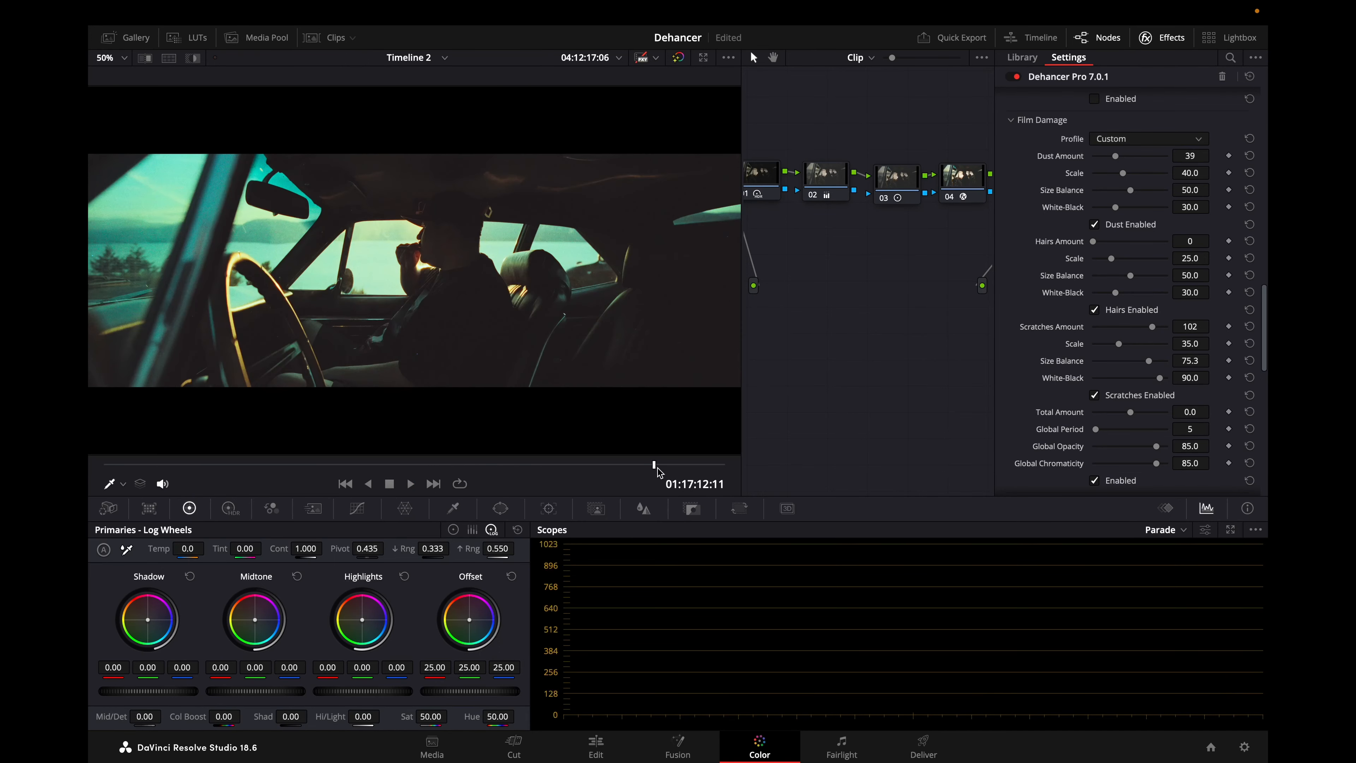
drag(656, 465, 102, 462)
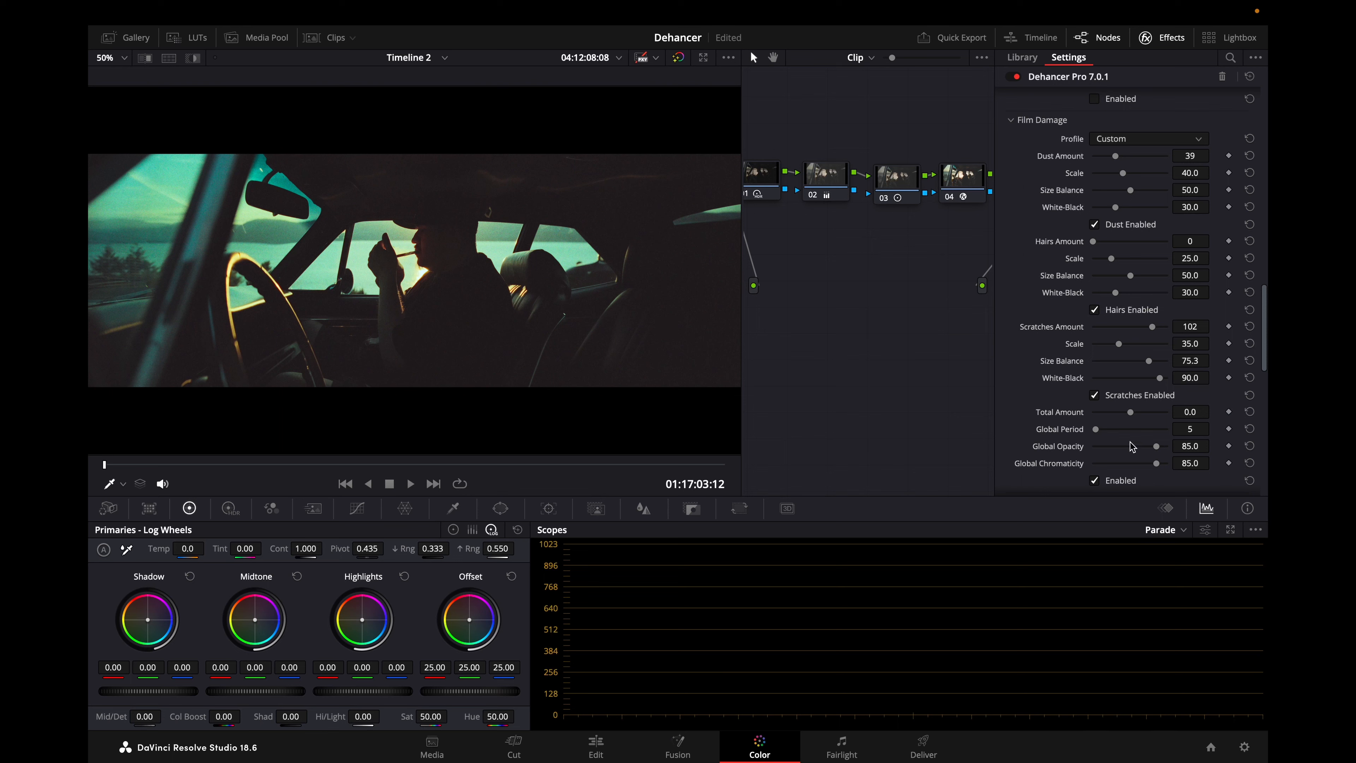
key(space)
Apply the 8 mm / Super 8 Film Damage profile to the car interior clip and view it in full screen.
click(1153, 140)
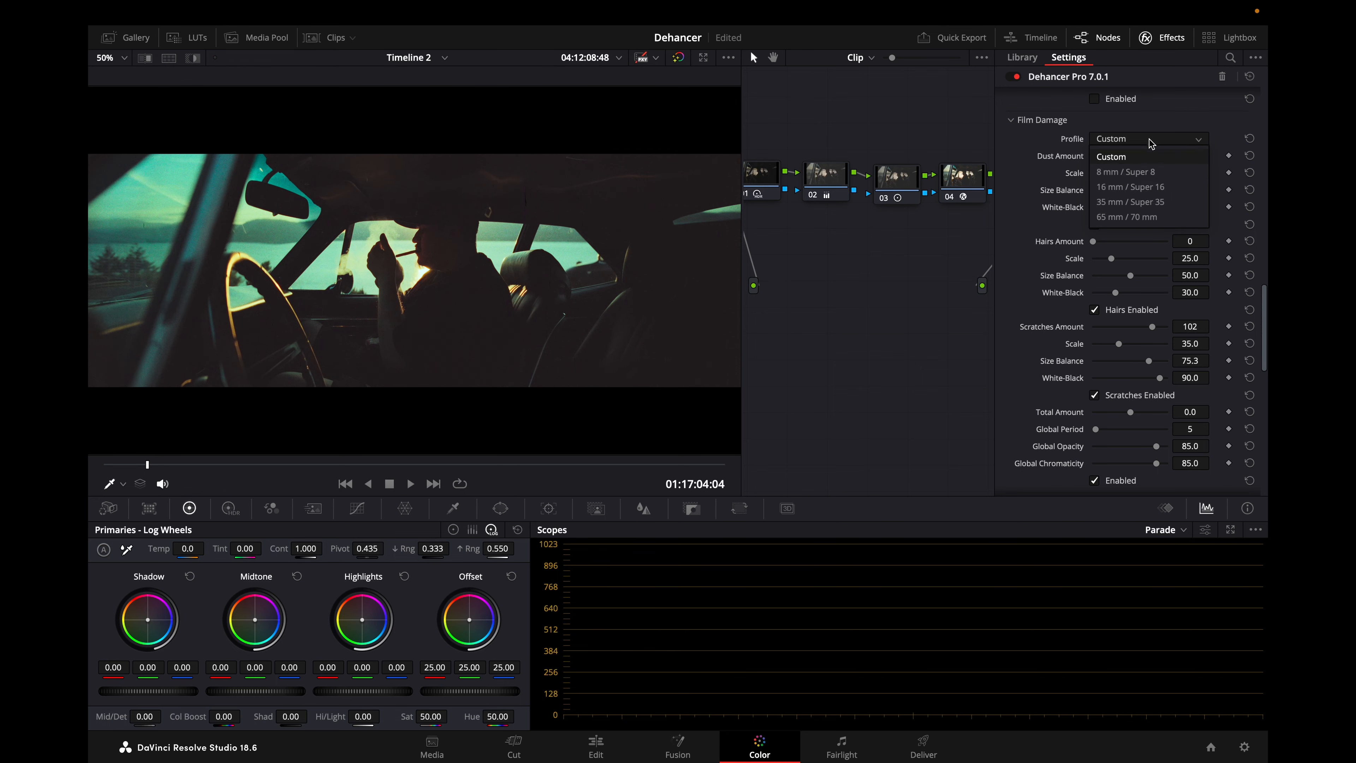
click(1148, 172)
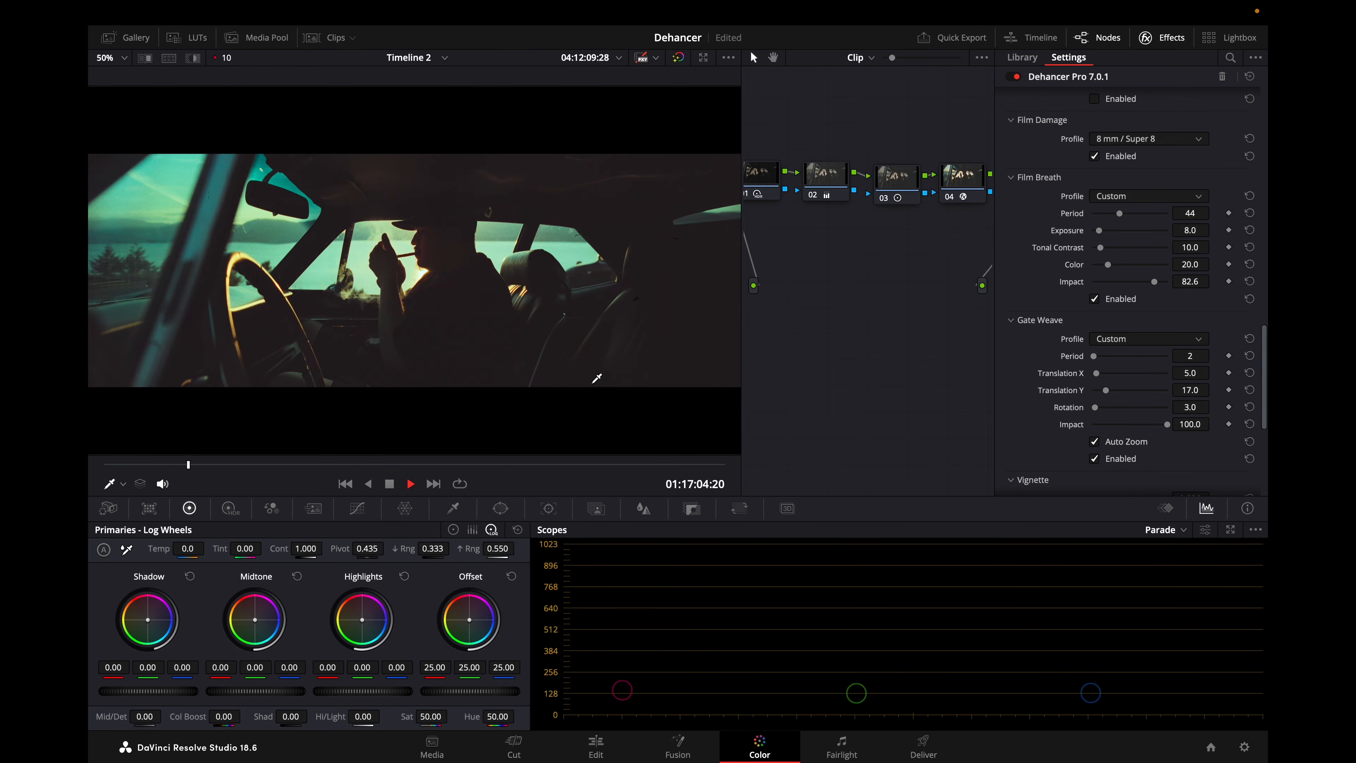
key(super+f)
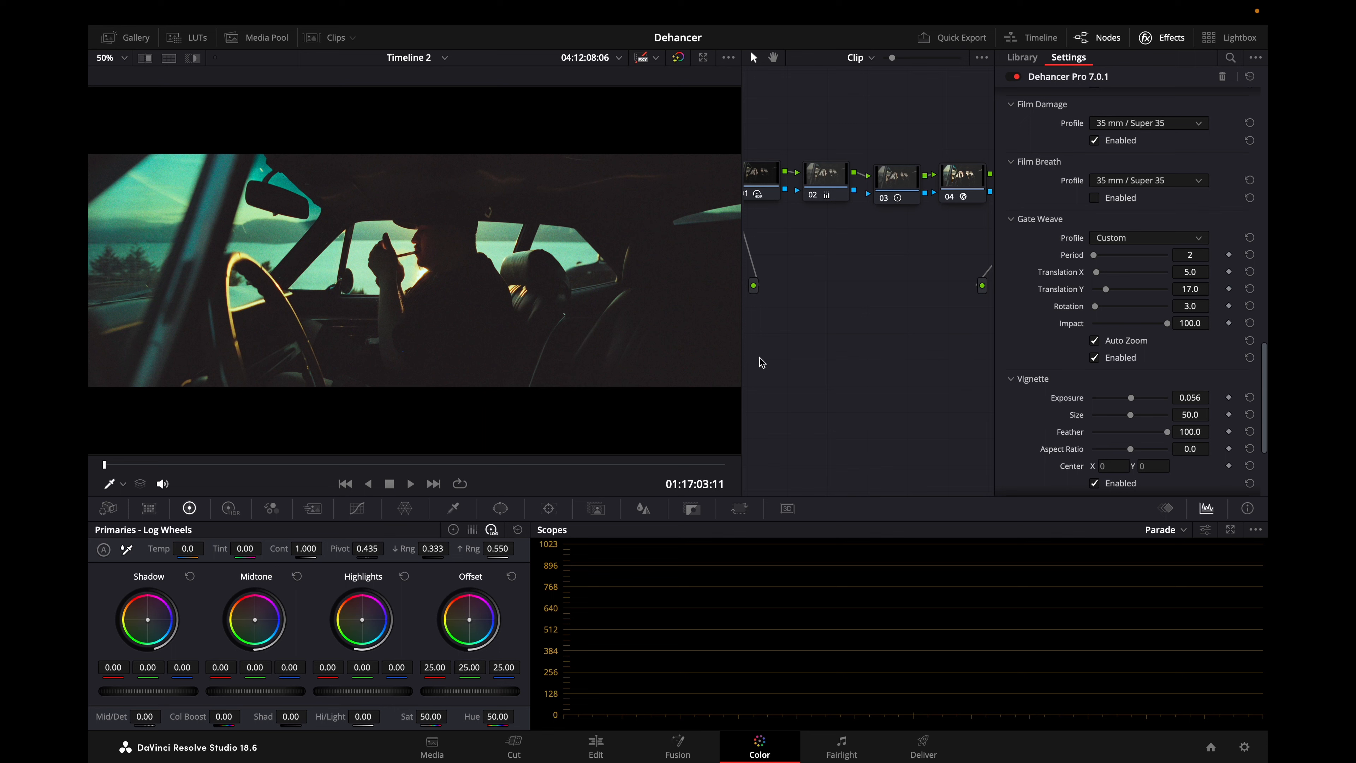
Keep Gate Weave on the Custom profile with Translation X at 5.5 and Period at 2, and set the Vignette Exposure to -0.056.
click(1137, 237)
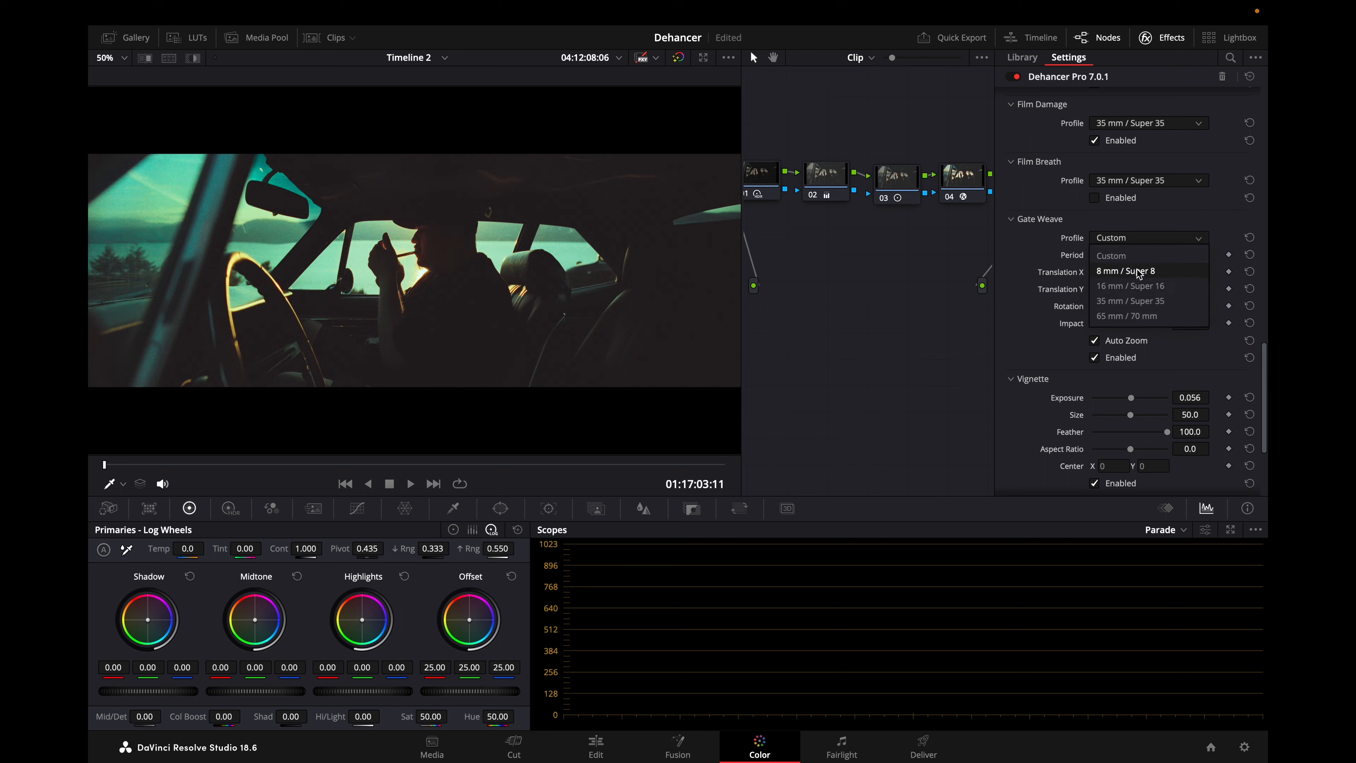
click(1135, 251)
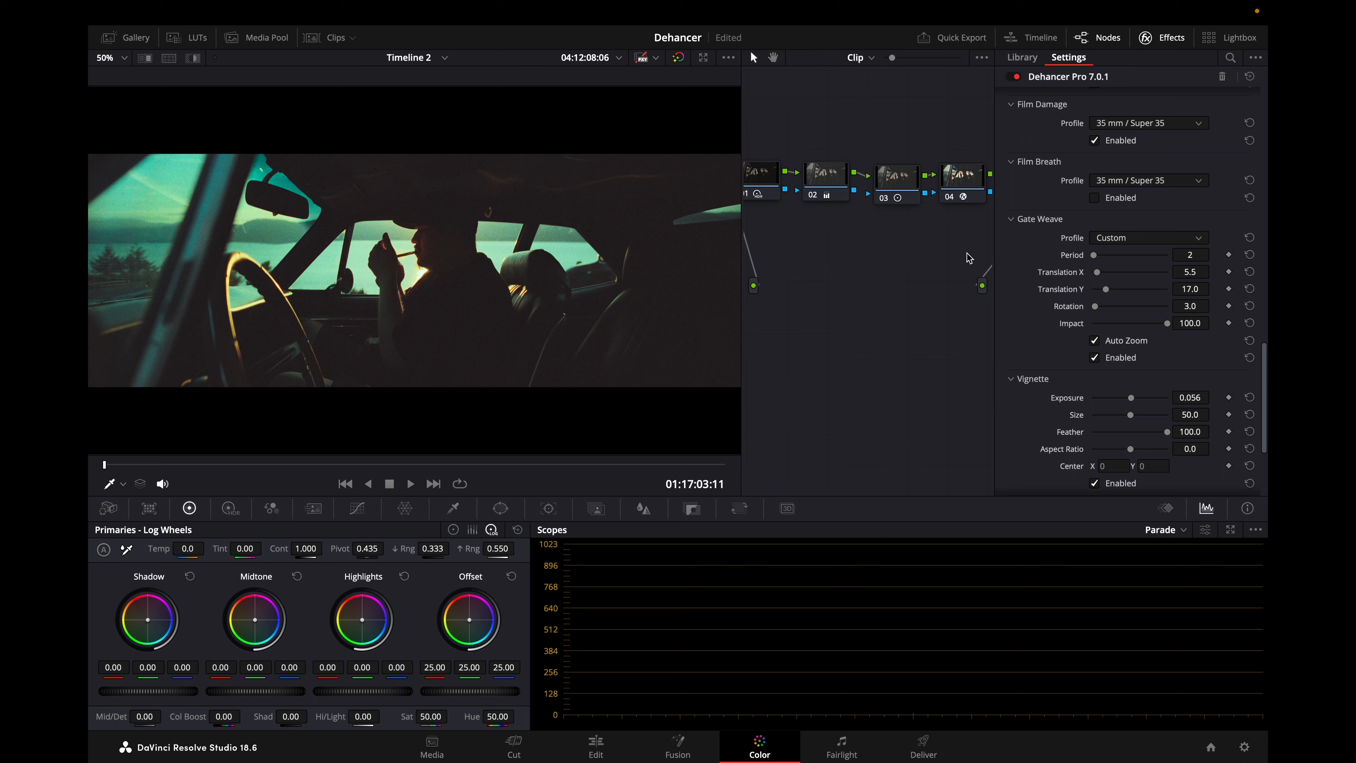
mouse_move(1093, 257)
mouse_down()
mouse_move(1113, 256)
mouse_move(1095, 255)
mouse_up()
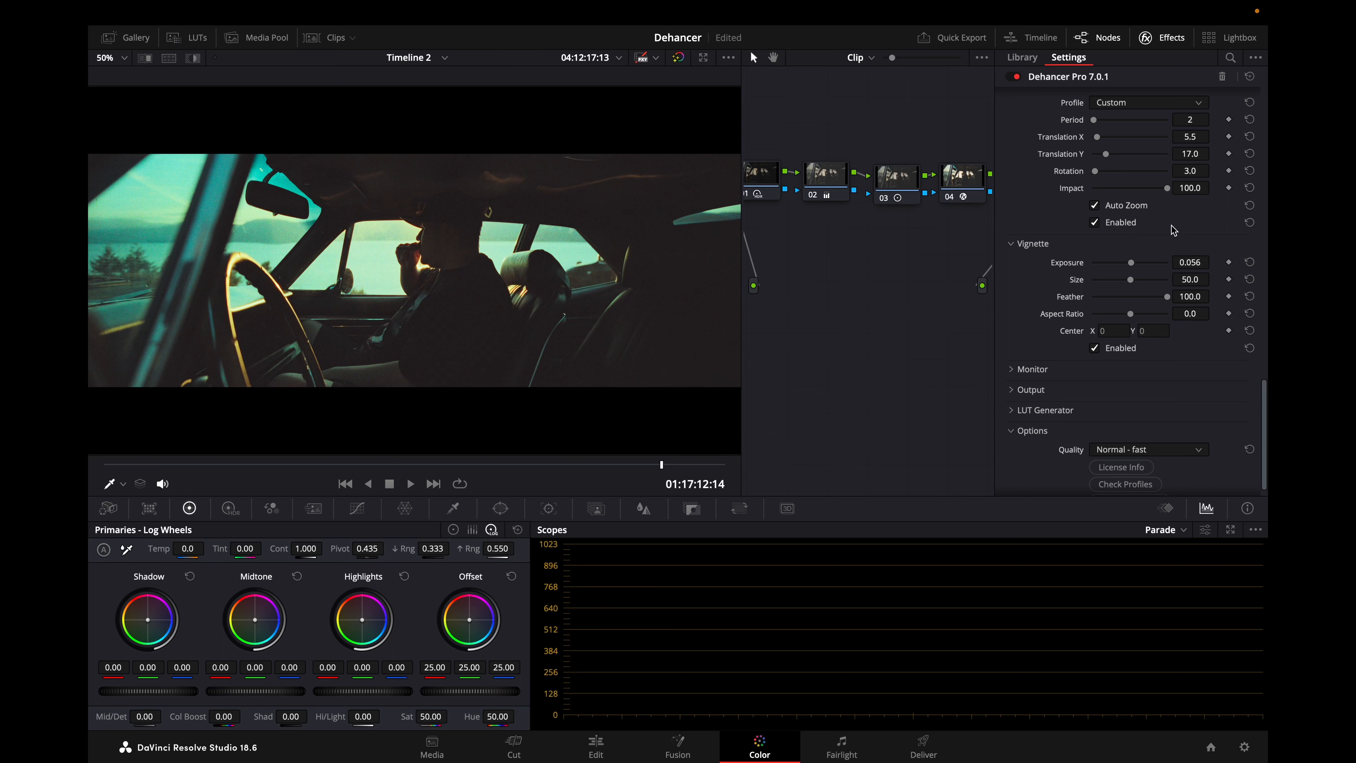
mouse_move(1133, 265)
mouse_down()
mouse_move(1123, 266)
mouse_move(1143, 297)
mouse_move(1167, 296)
mouse_up()
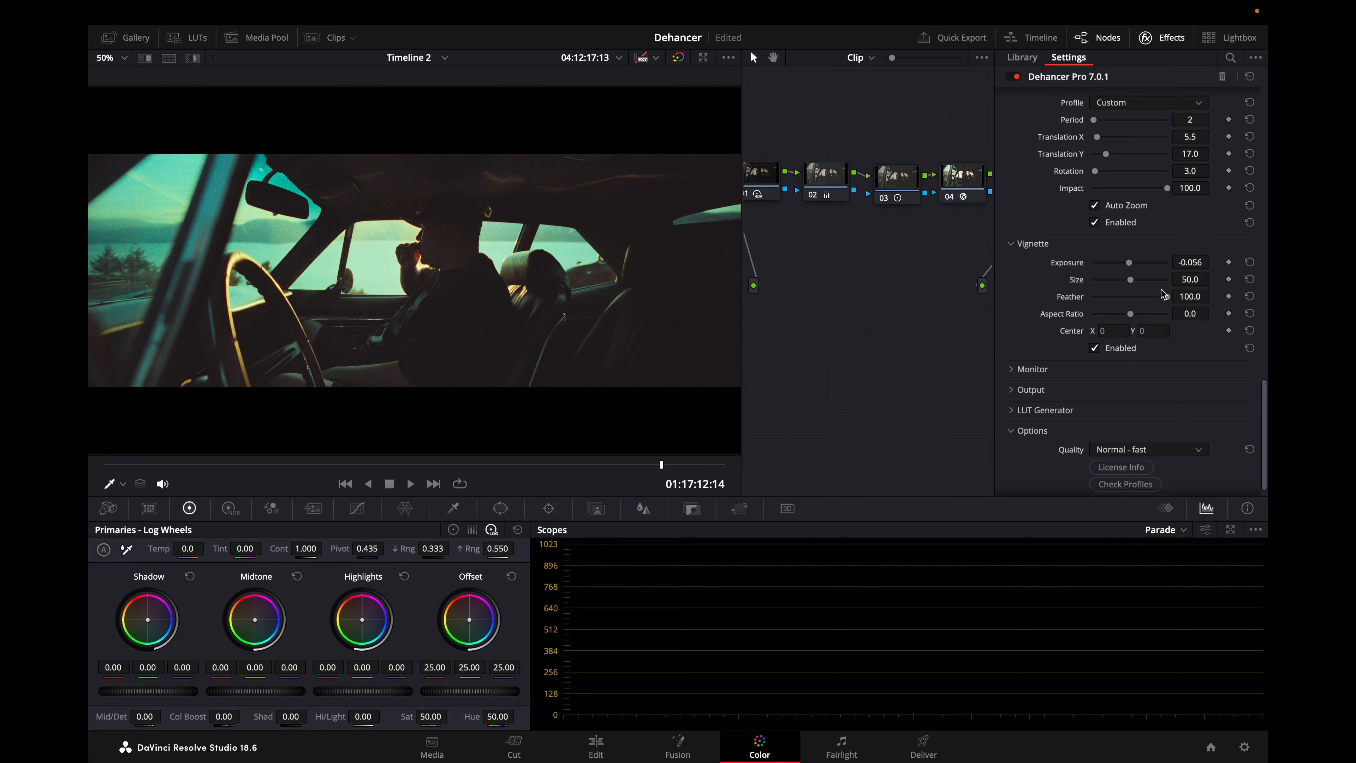
Check the car interior clip's exposure with the False Color IRE, 16 zones monitoring overlay.
click(1083, 369)
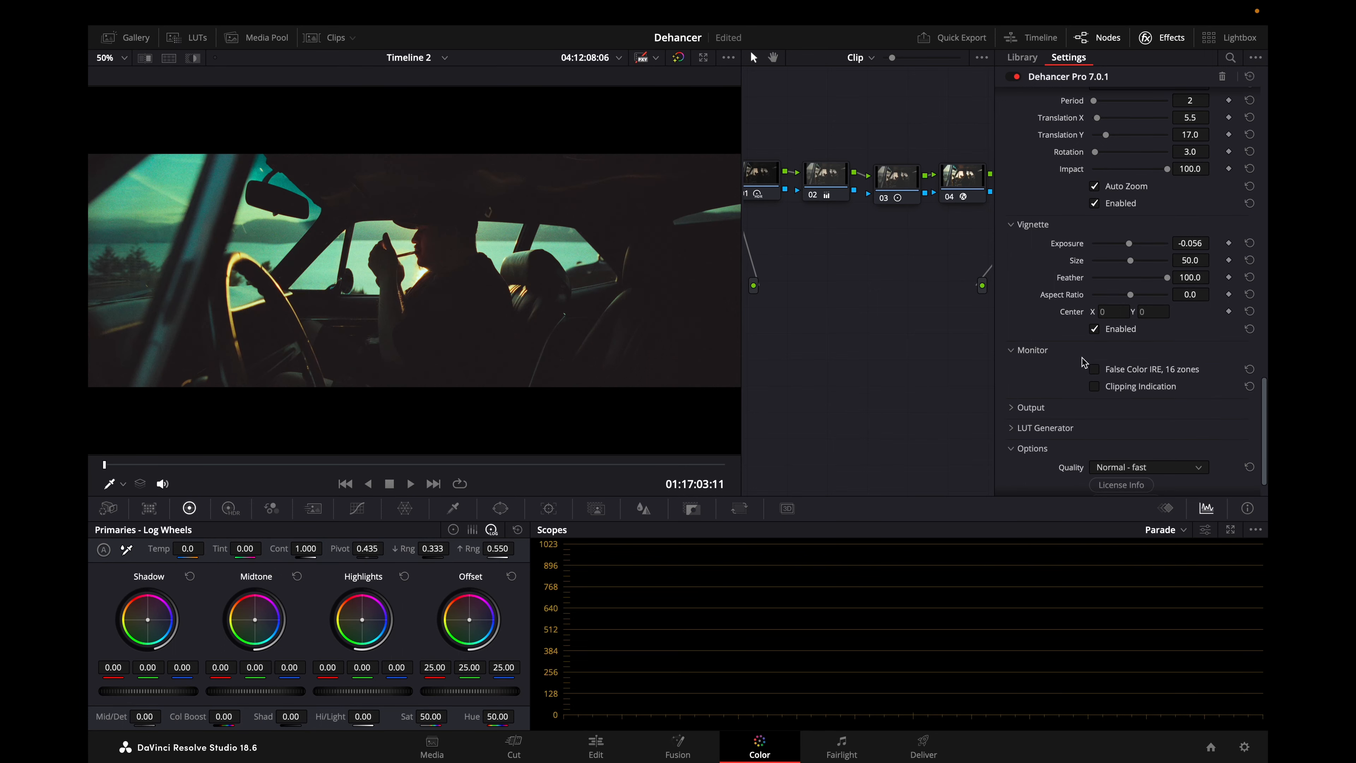
click(1096, 371)
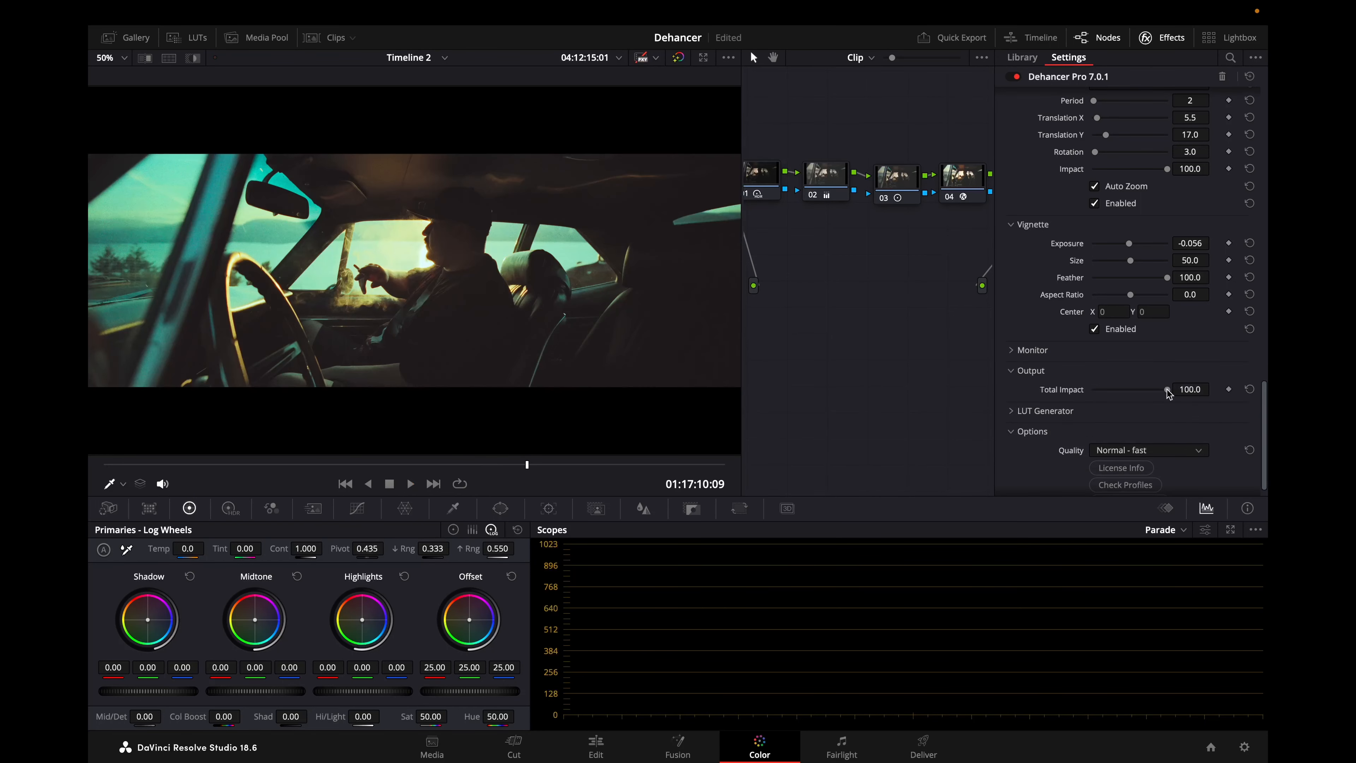
Try different Total Impact values for the output, return it to 100 and collapse the Output settings.
mouse_move(1166, 390)
mouse_down()
mouse_move(1111, 394)
mouse_move(1169, 394)
mouse_up()
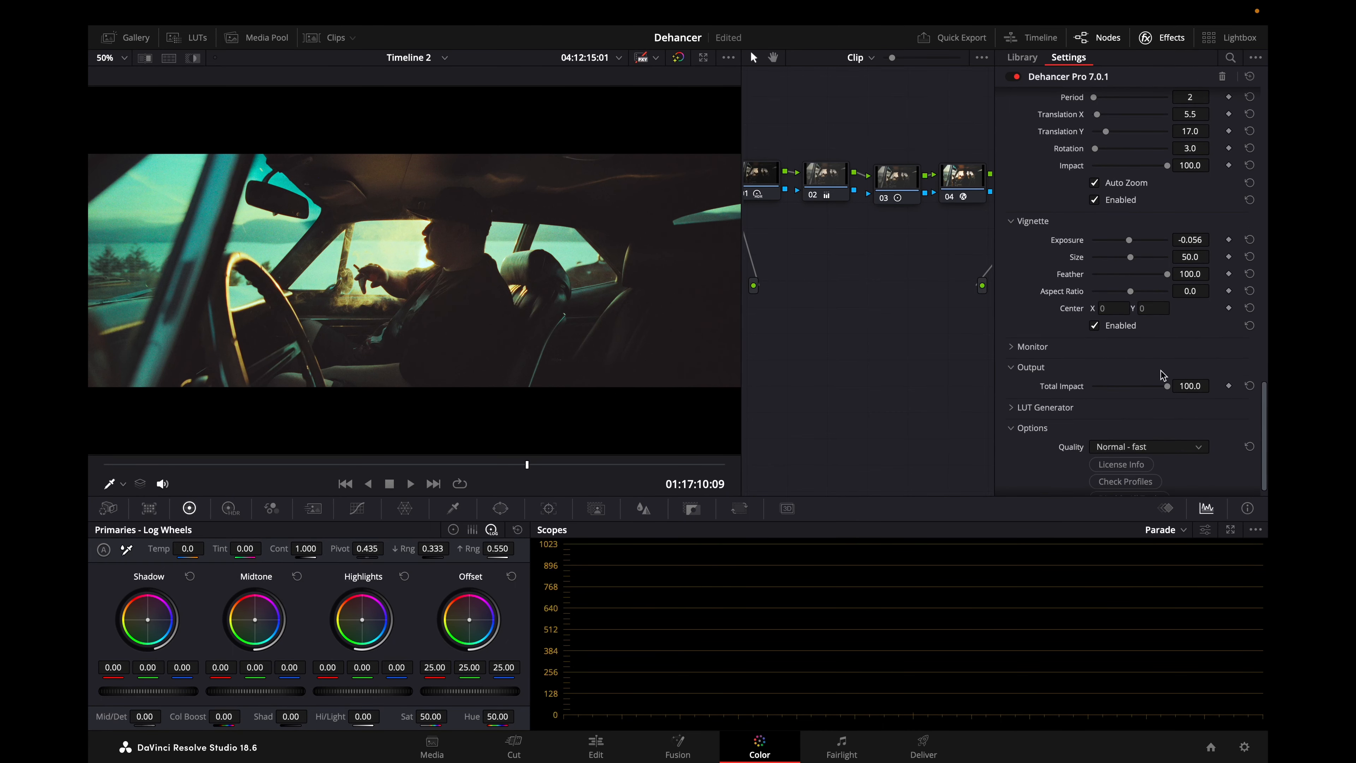
mouse_move(1166, 386)
mouse_down()
mouse_move(1141, 388)
mouse_move(1182, 392)
mouse_move(1173, 386)
mouse_up()
scroll(1145, 305, up, 3)
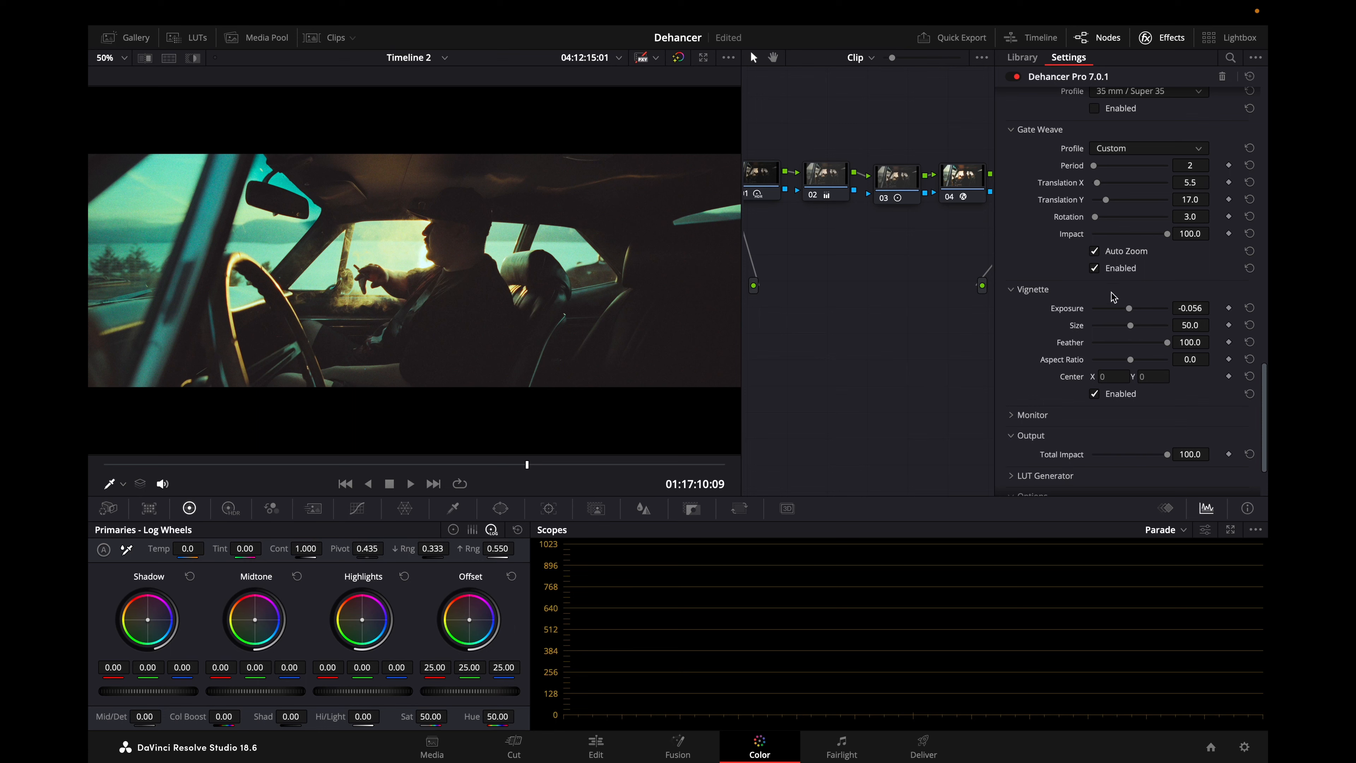
scroll(1112, 299, down, 2)
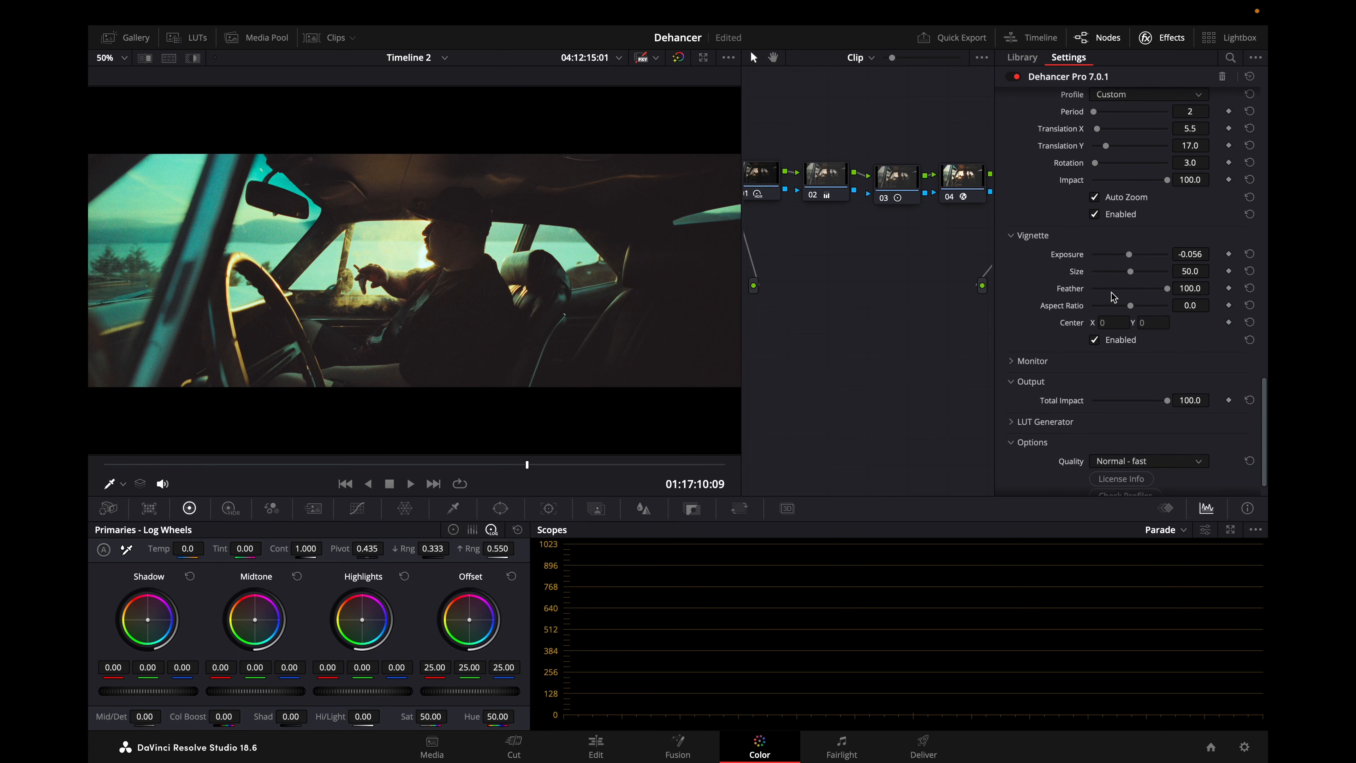
click(1041, 380)
Expand the LUT Generator to review its size and export options, and look over the Color Head settings.
scroll(1123, 364, down, 2)
click(1122, 350)
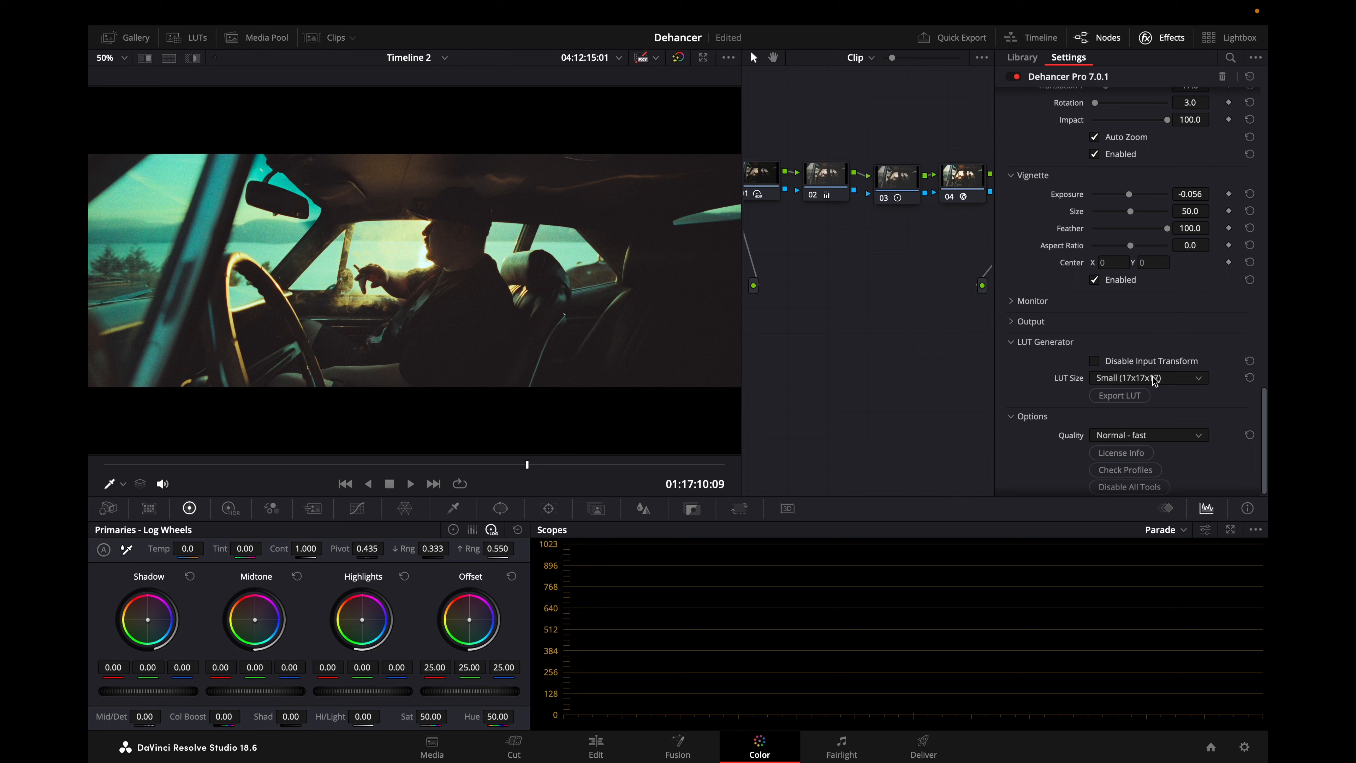
scroll(1155, 380, up, 10)
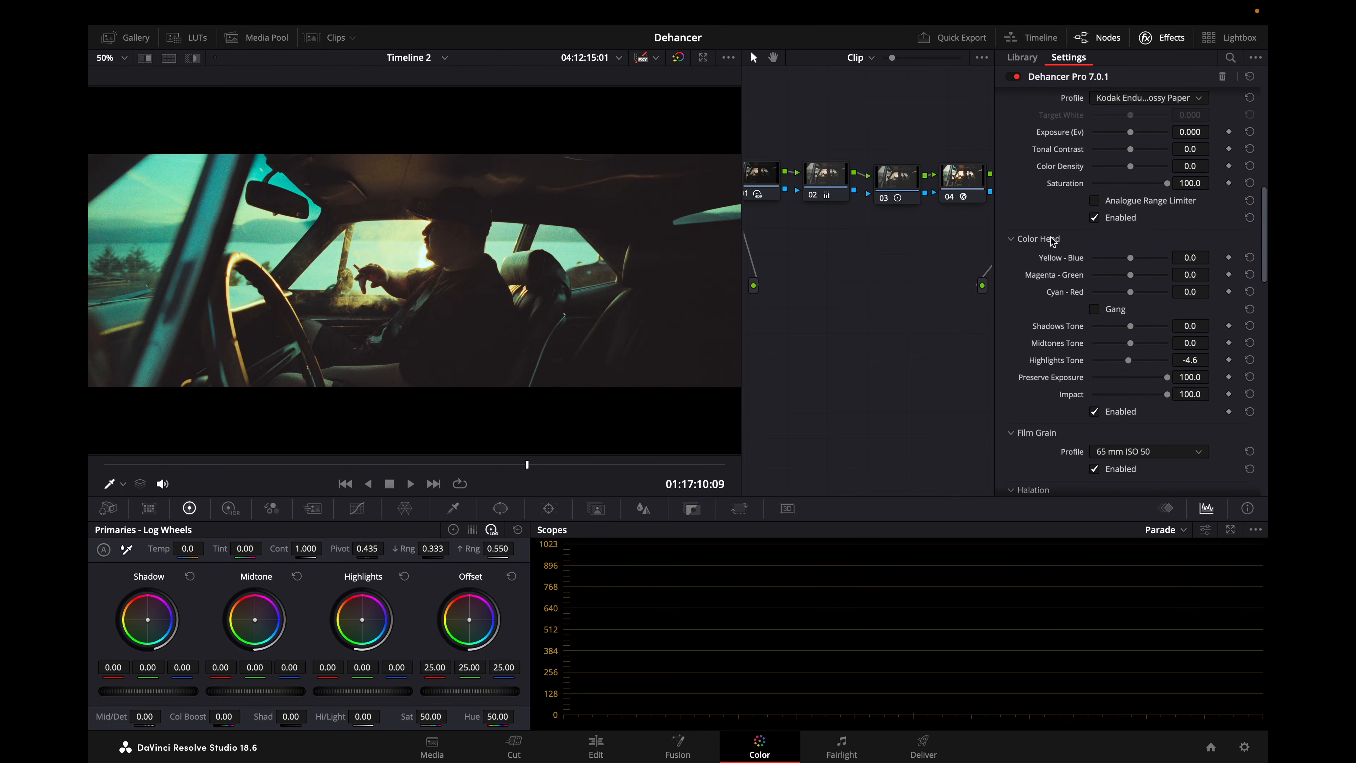
scroll(1225, 366, down, 1)
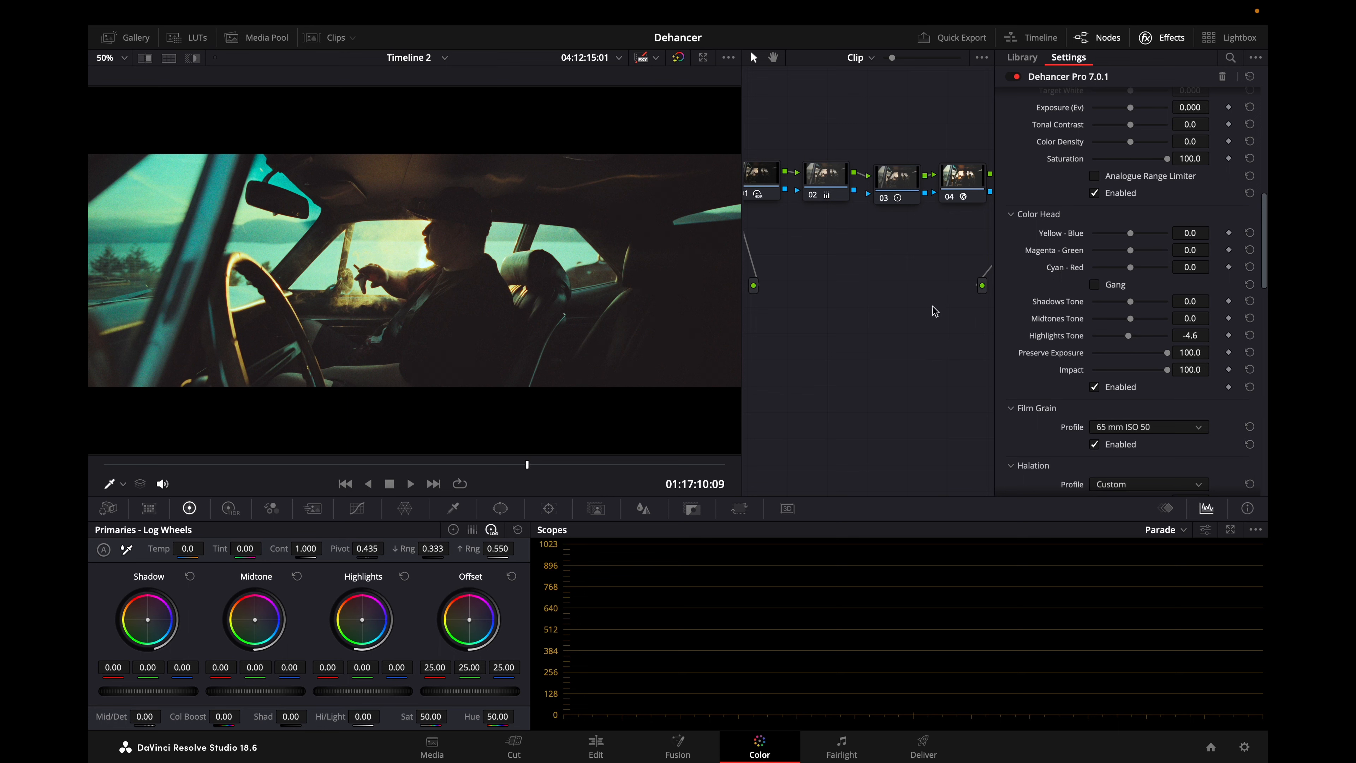
click(1045, 217)
Disable Film Compression on the car interior clip and frame the man's silhouette and bright window up close.
scroll(1046, 220, up, 10)
scroll(1046, 220, up, 2)
click(1054, 243)
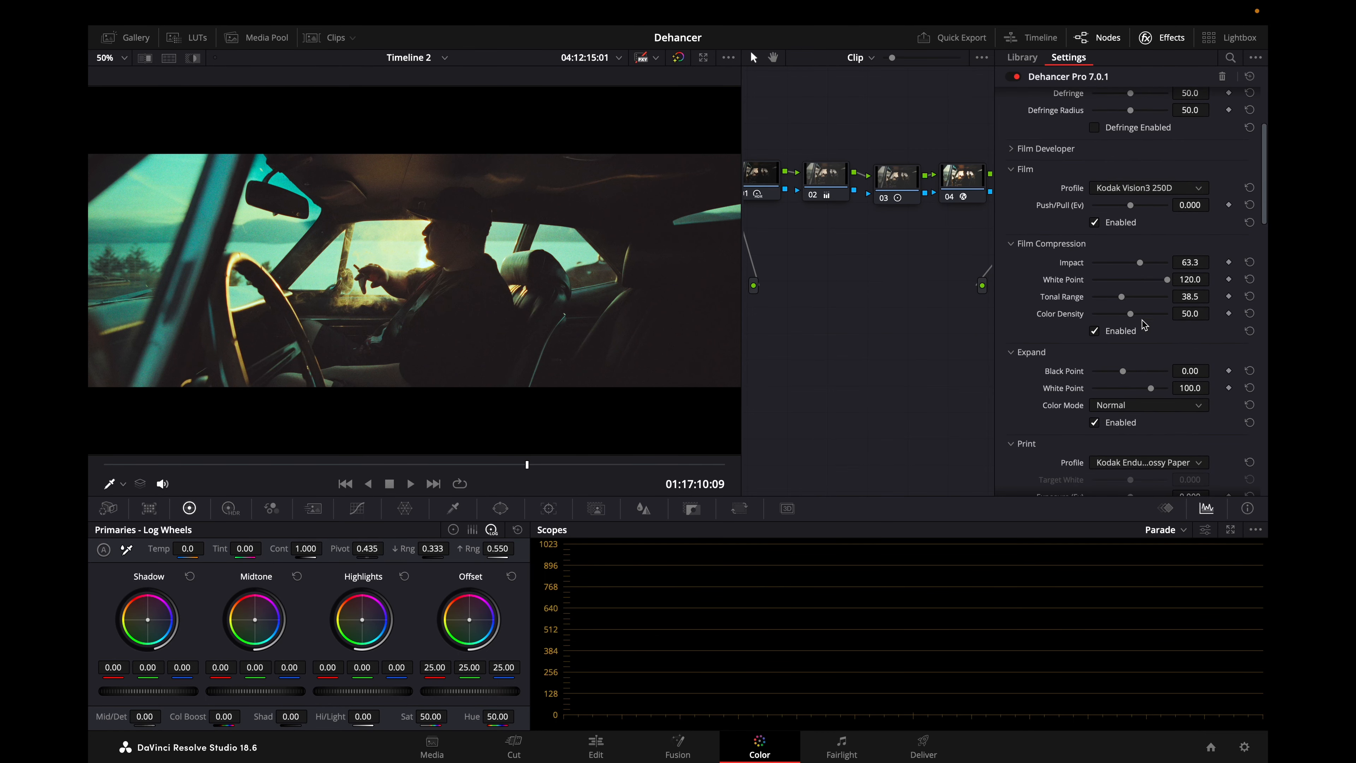
click(1126, 334)
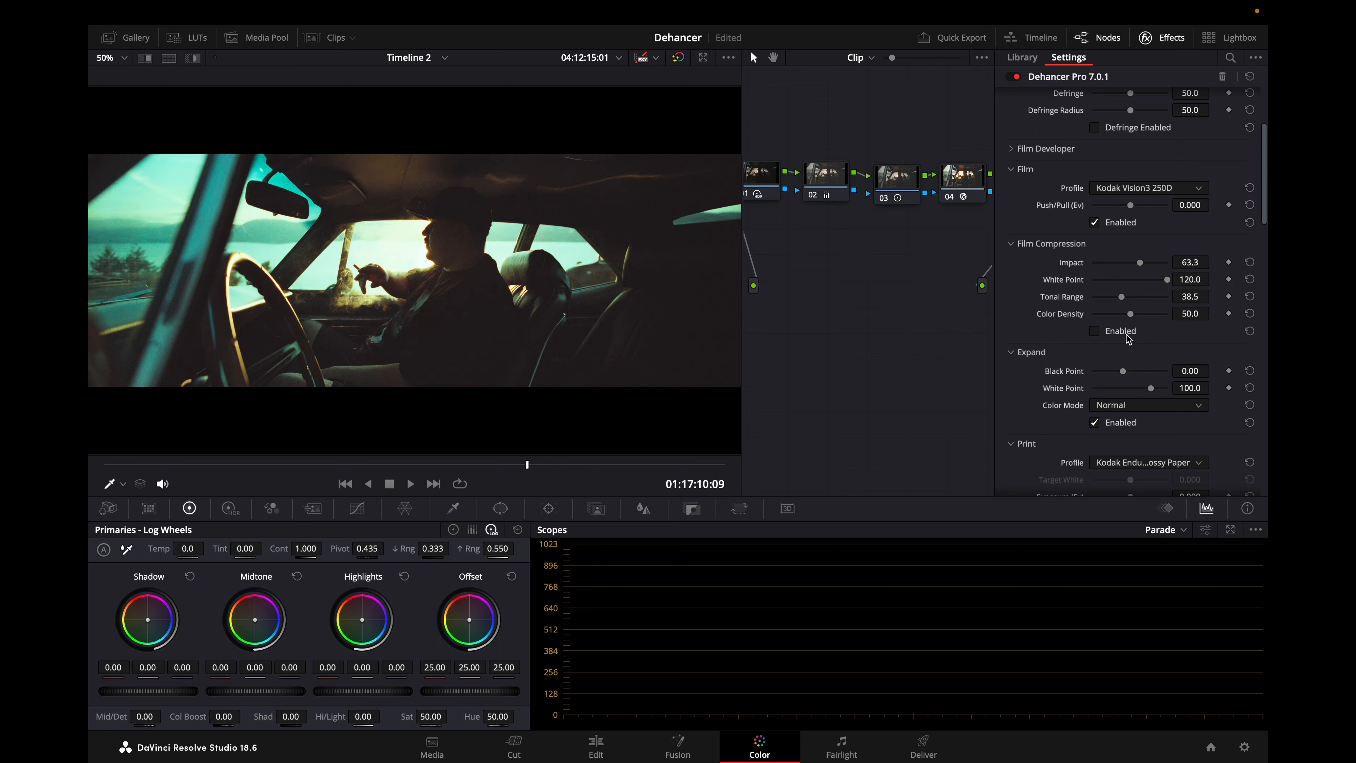
scroll(463, 267, up, 3)
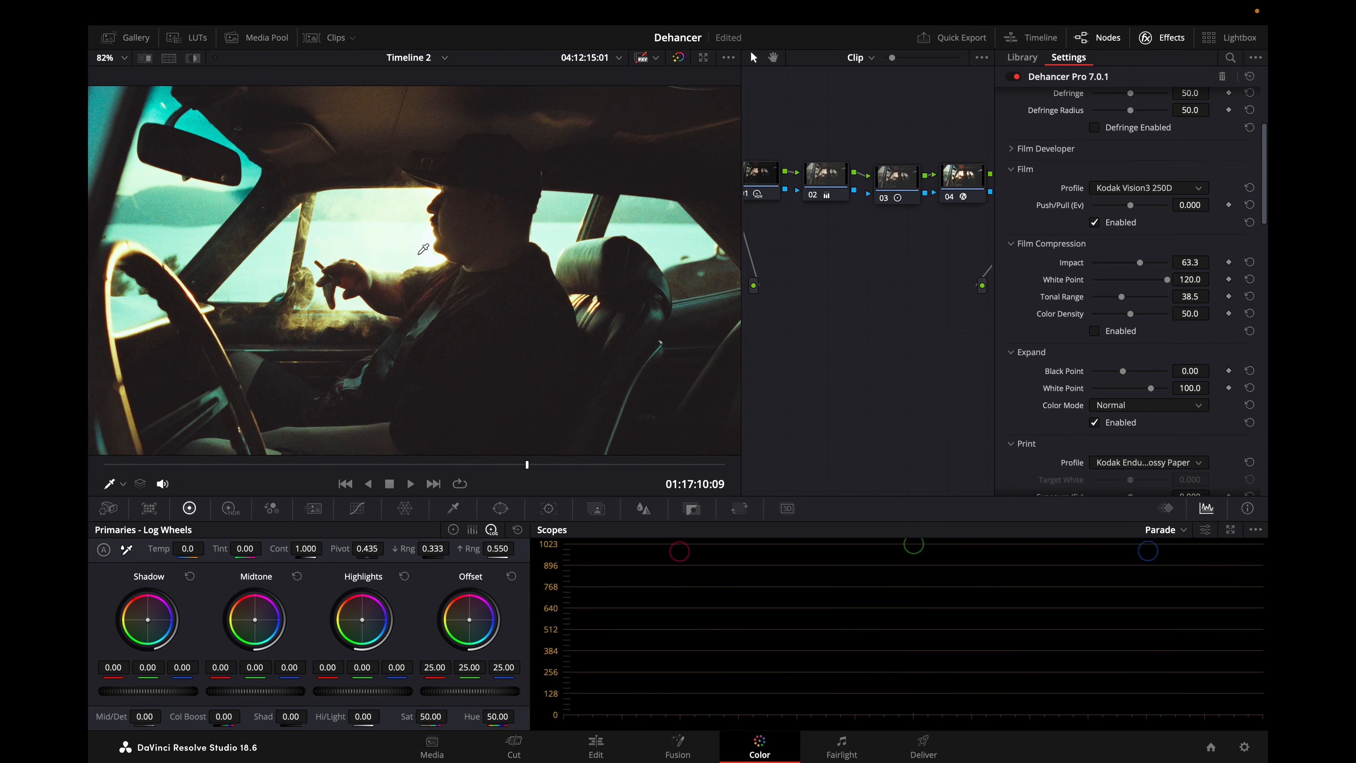
drag(416, 255, 437, 241)
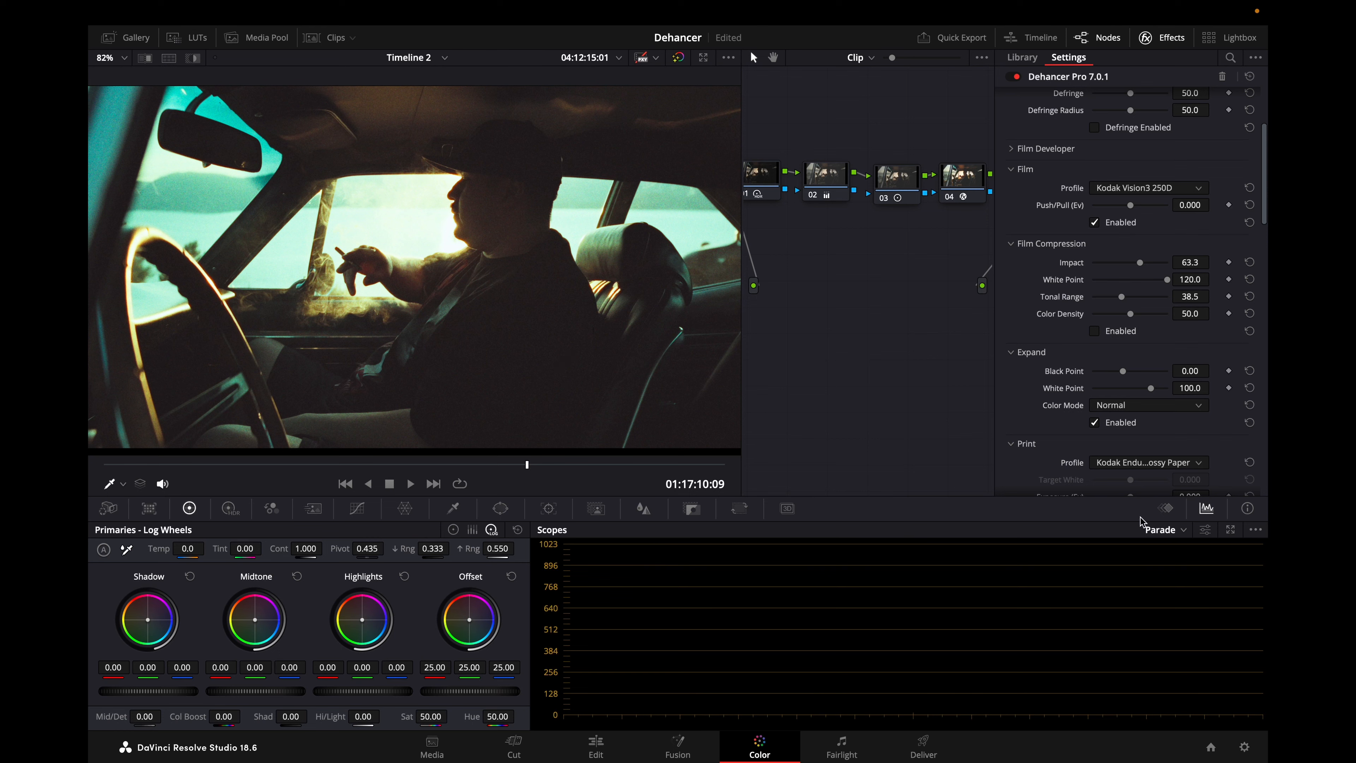
Brighten the Parade scope's trace so the red, green and blue waveforms can be read.
click(1205, 529)
click(1164, 578)
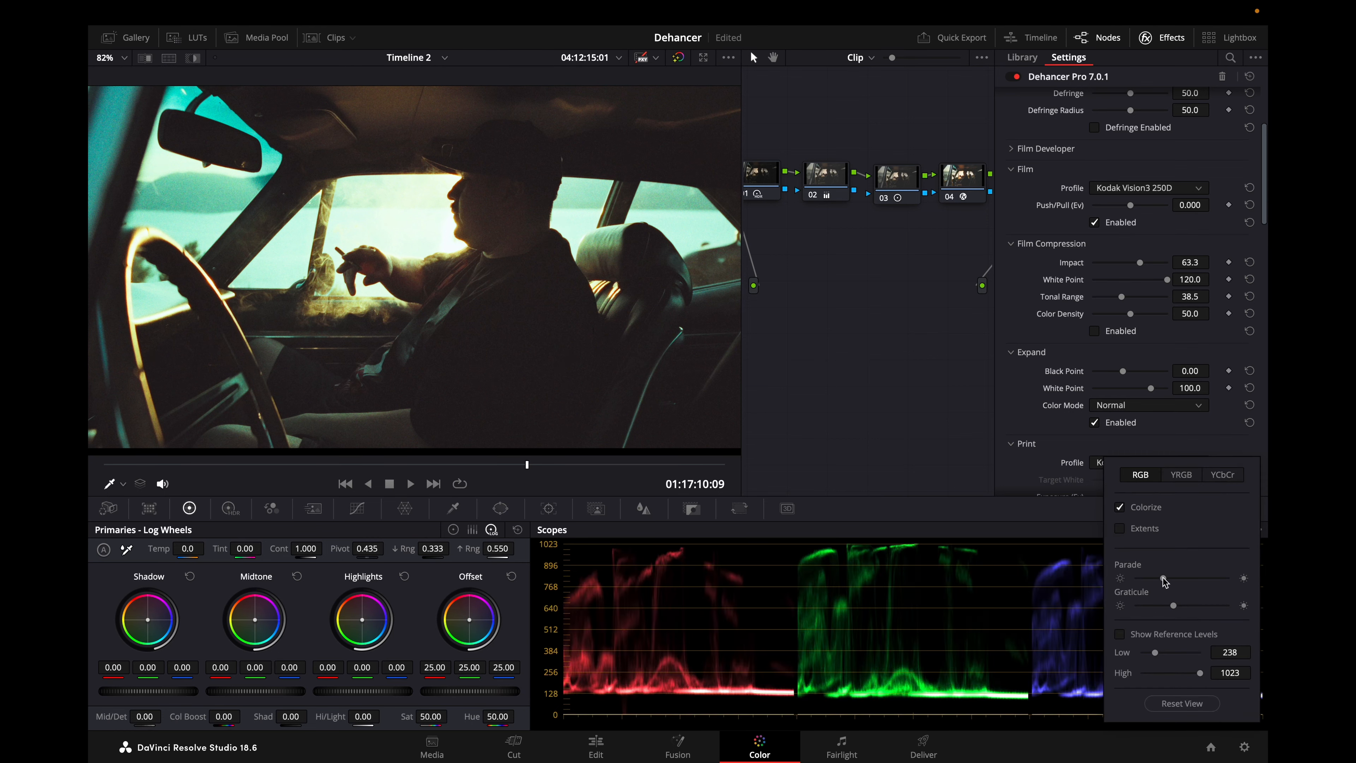
click(1021, 516)
Switch Film Compression on and off repeatedly to compare the highlights in the image and scopes, leaving it enabled.
click(1128, 334)
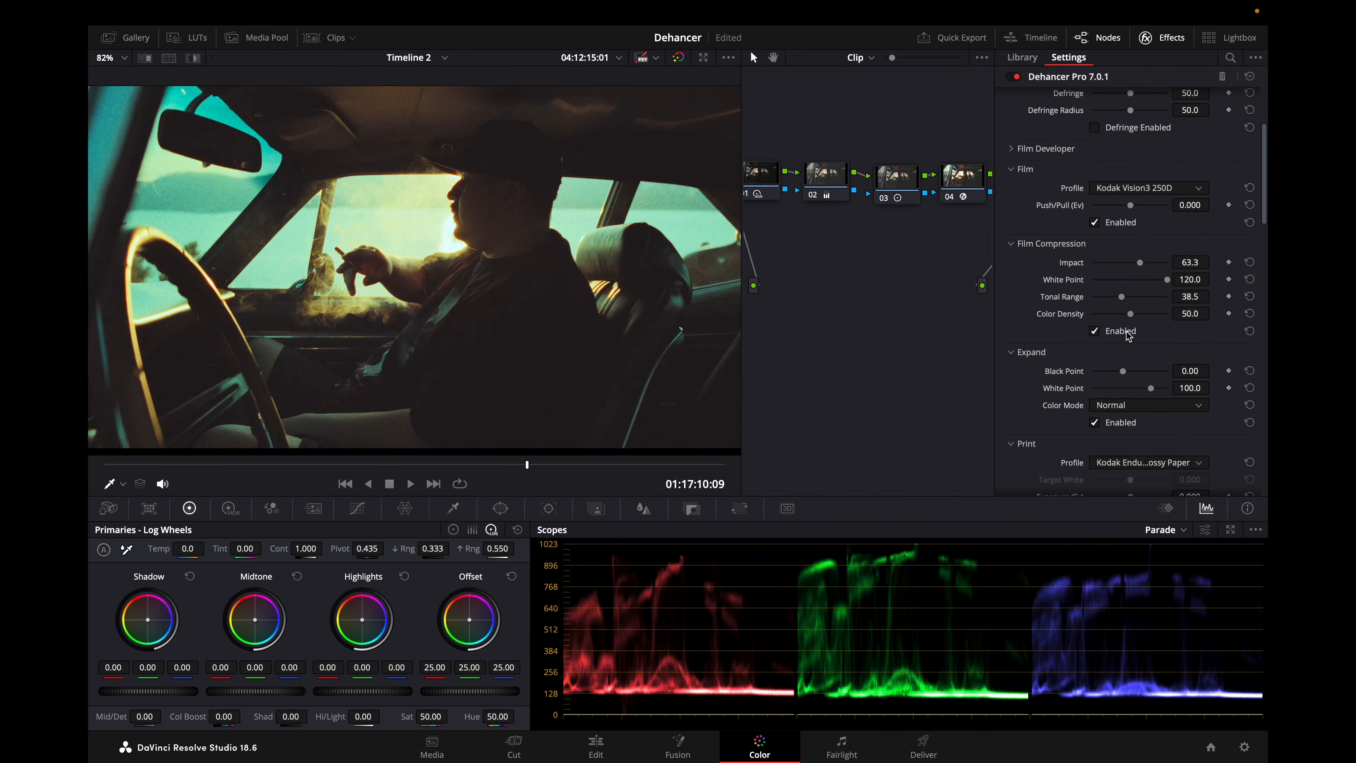
click(1128, 336)
click(1128, 335)
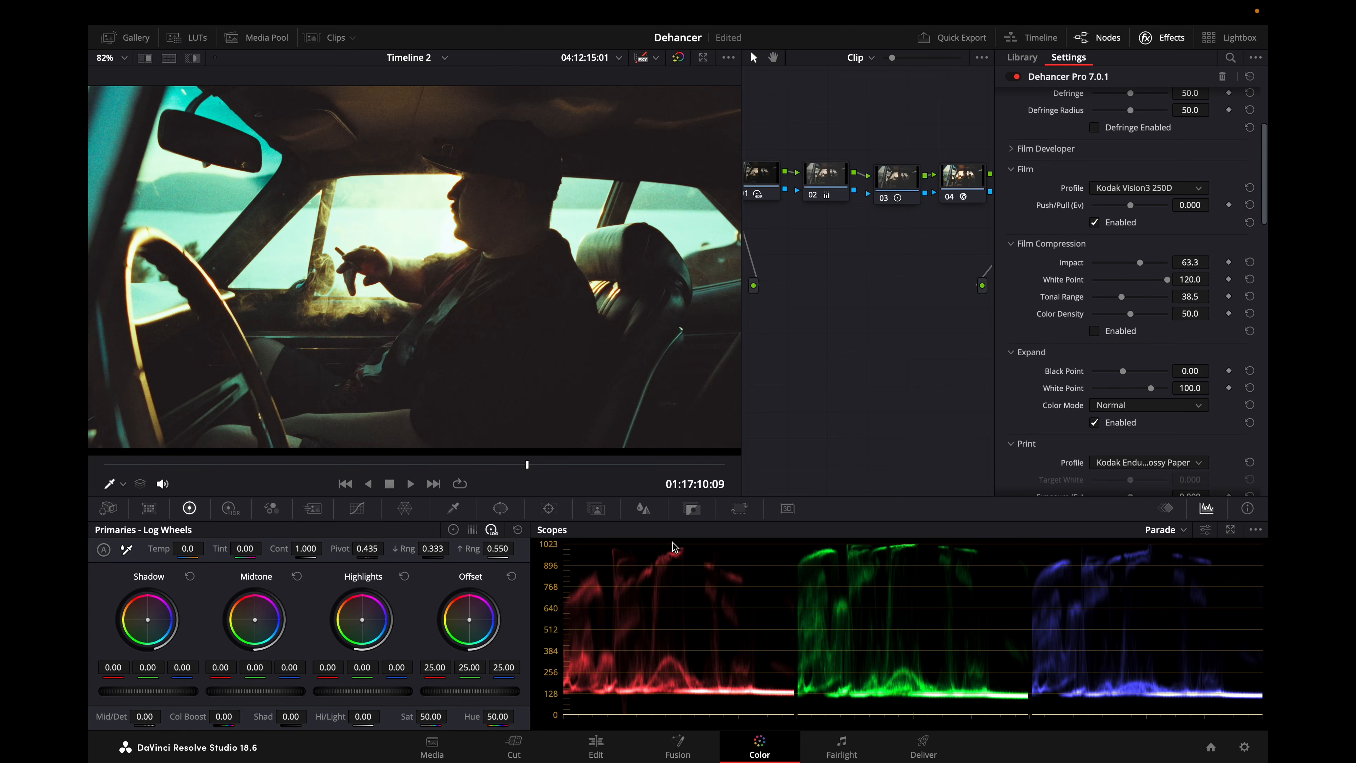
click(1111, 333)
click(1111, 333)
click(1112, 333)
click(1112, 333)
click(1112, 333)
click(1112, 333)
click(1111, 334)
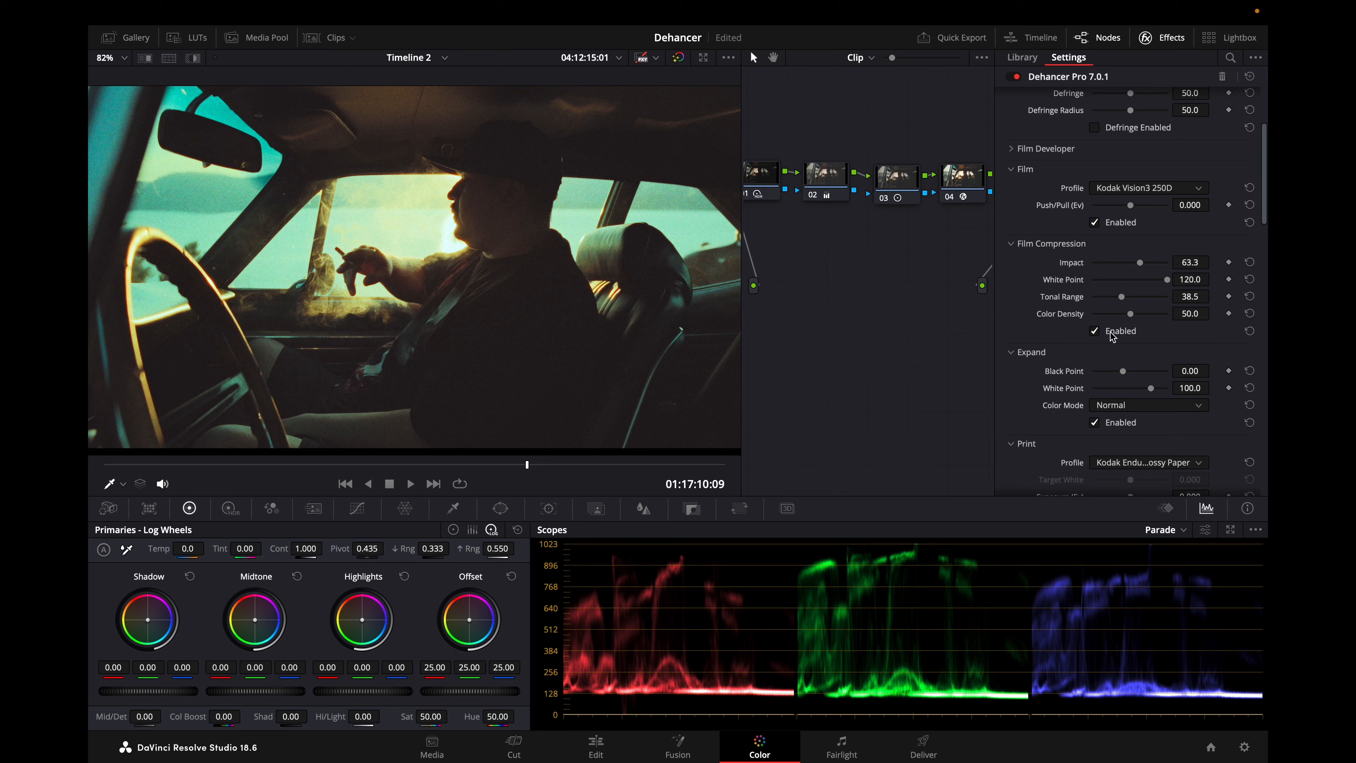
Lower the Film Compression Tonal Range to 29.4.
mouse_move(1121, 296)
mouse_down()
mouse_move(1134, 298)
mouse_move(1116, 297)
mouse_up()
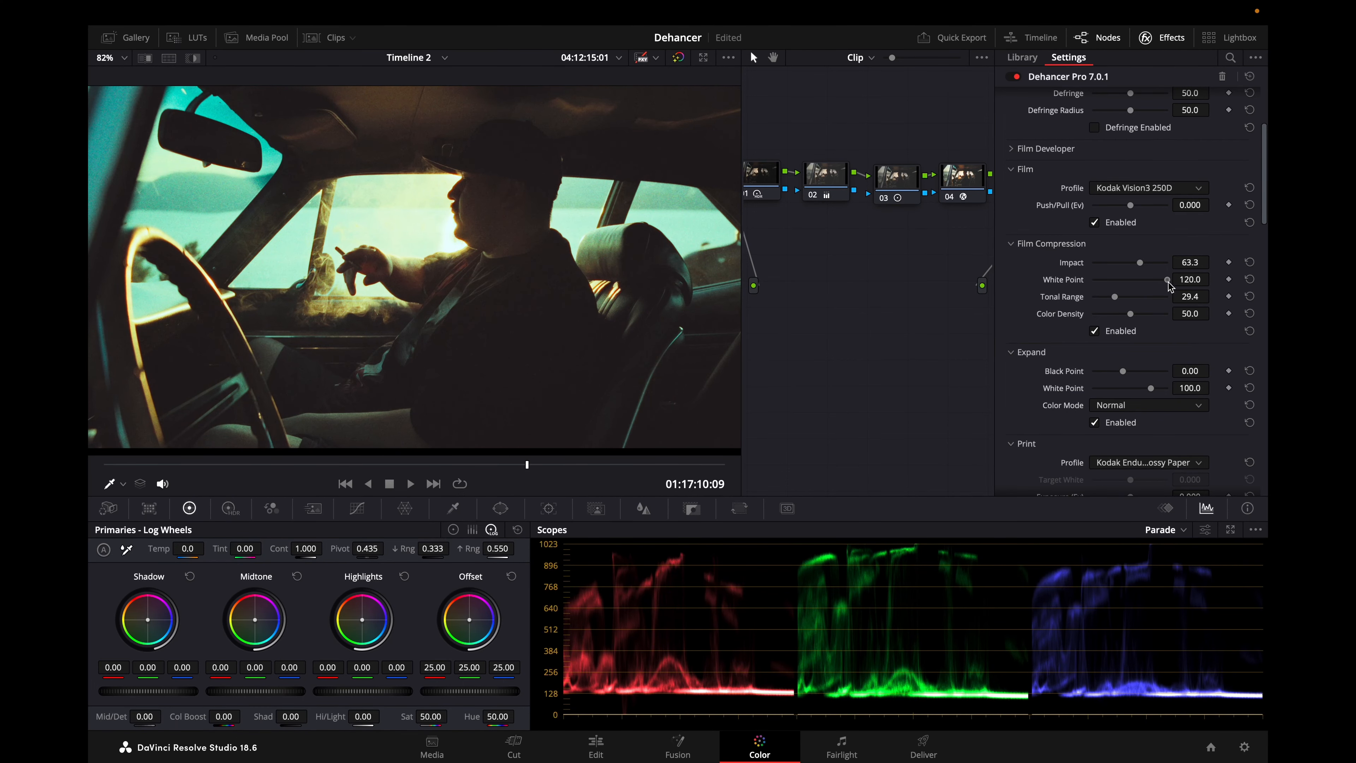